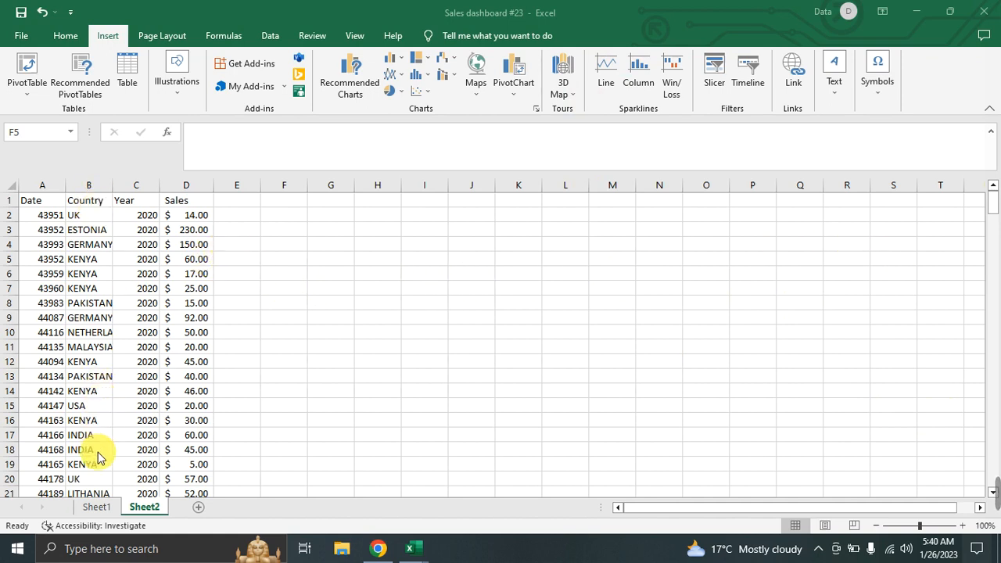
Step: Open Sheet1 and widen the table's Date and Country columns so that their contents fit
click(97, 508)
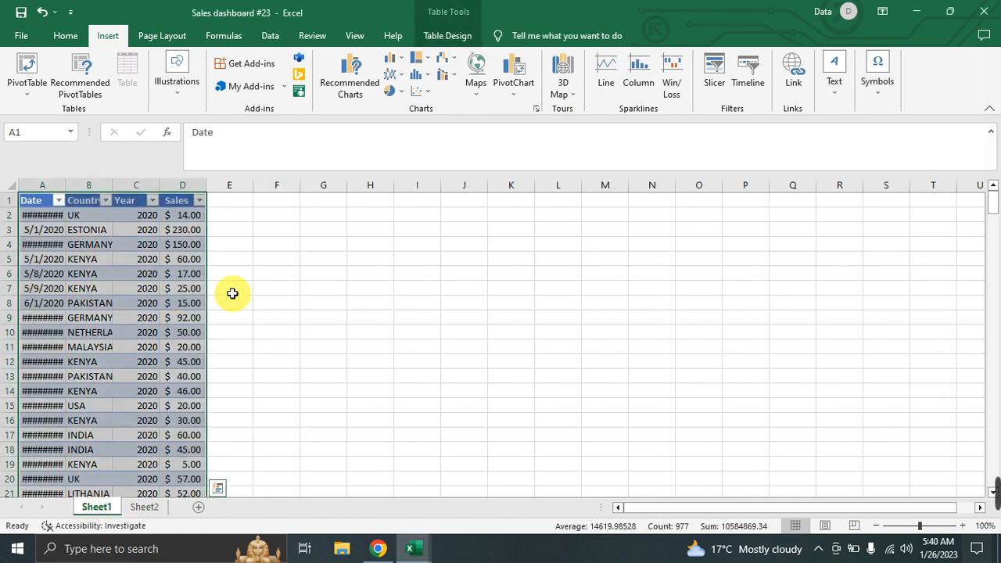
click(199, 291)
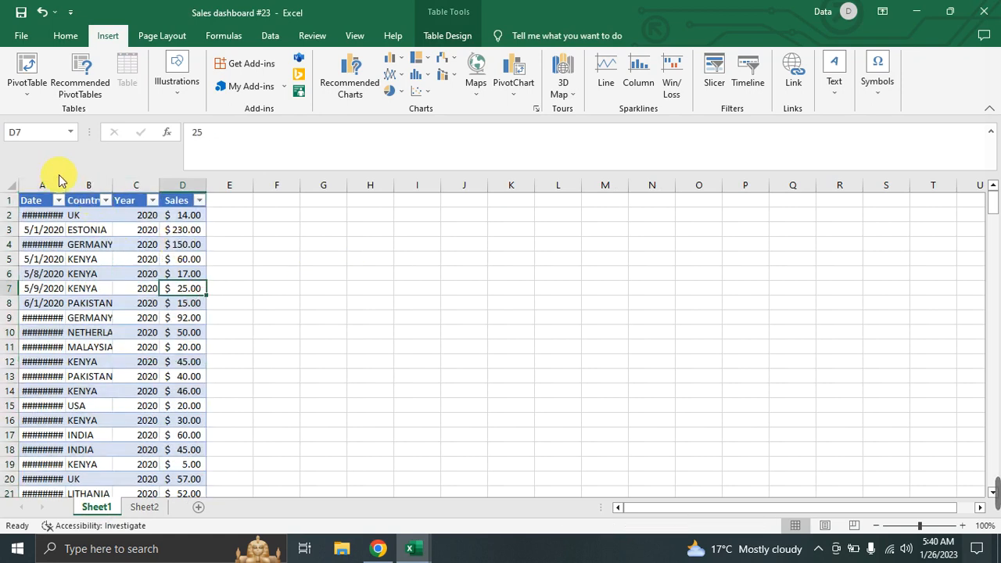
drag(64, 179, 189, 179)
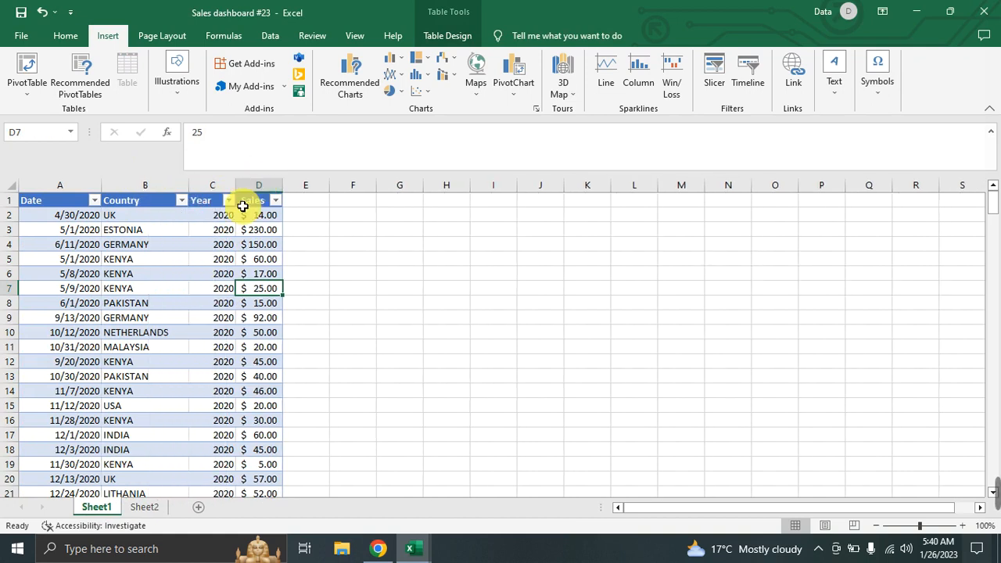
Step: Examine the sales records on Sheet1 from the last table row back up through the 2022 and 2021 entries
drag(992, 205, 992, 314)
drag(996, 485, 996, 485)
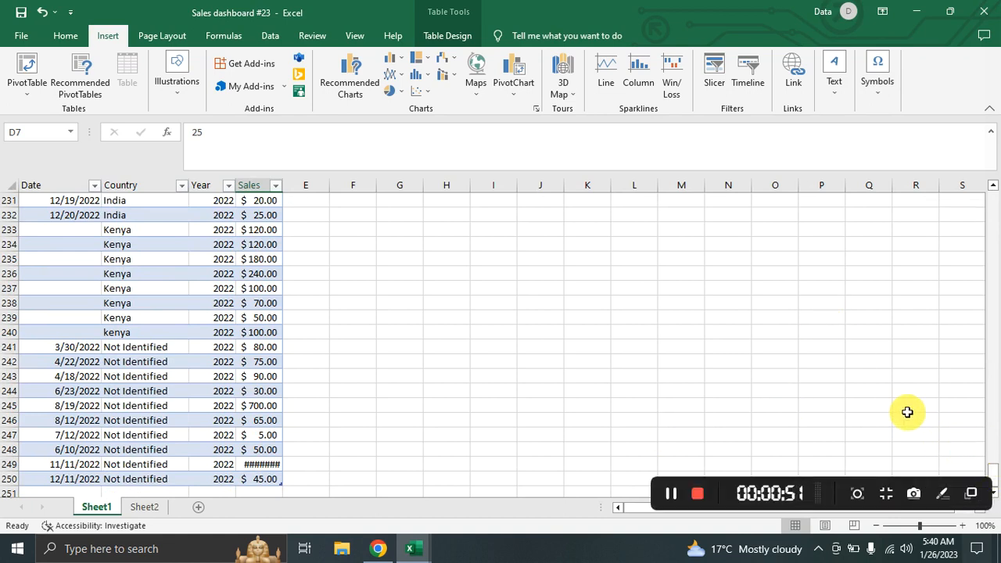
scroll(396, 270, up, 5)
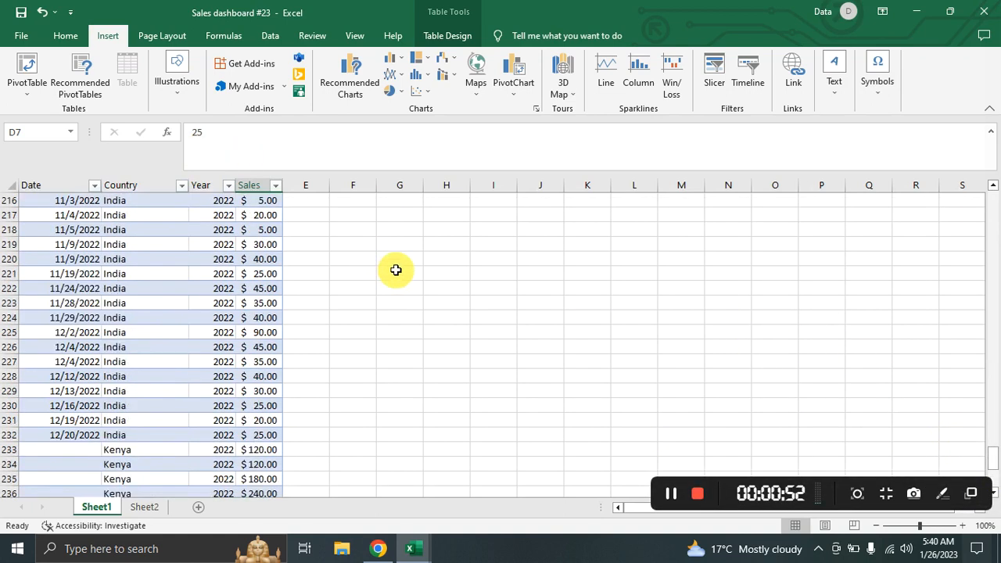
scroll(396, 270, up, 20)
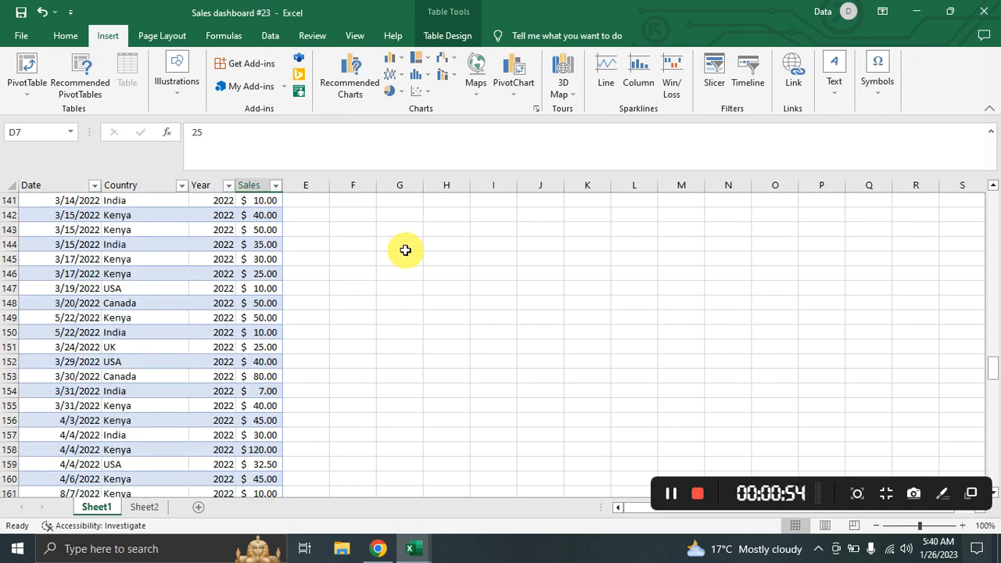
scroll(362, 290, up, 6)
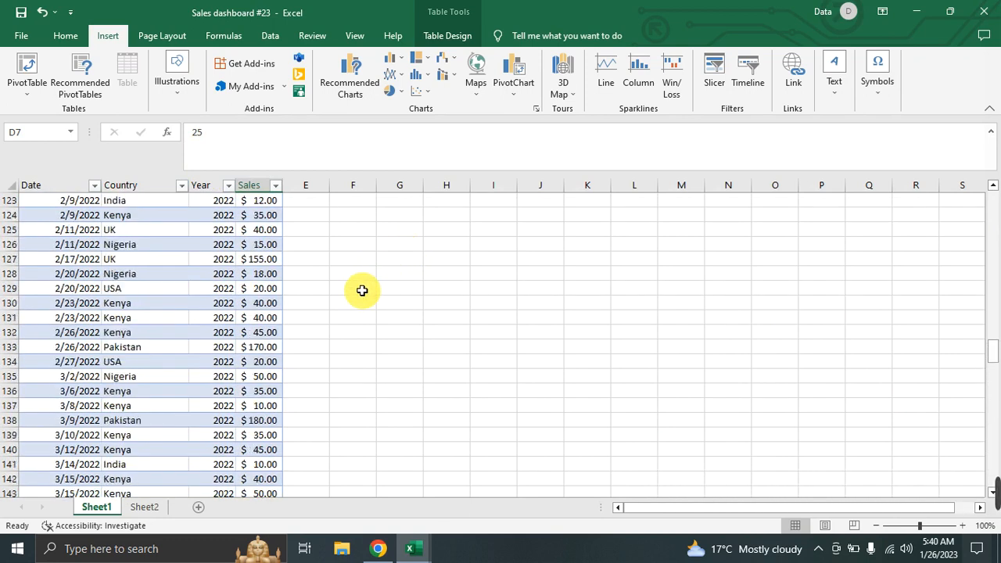
scroll(362, 290, up, 5)
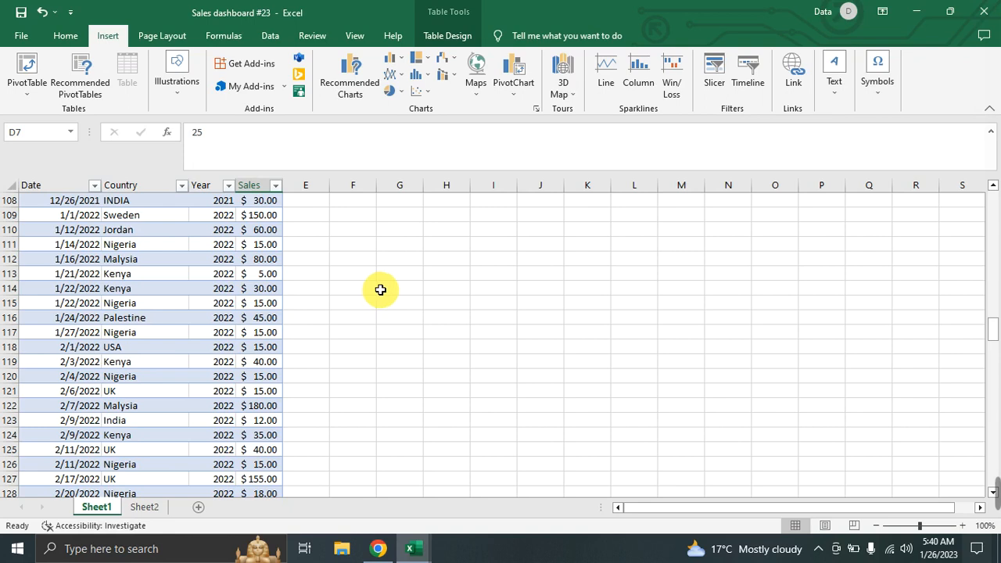
scroll(383, 292, up, 7)
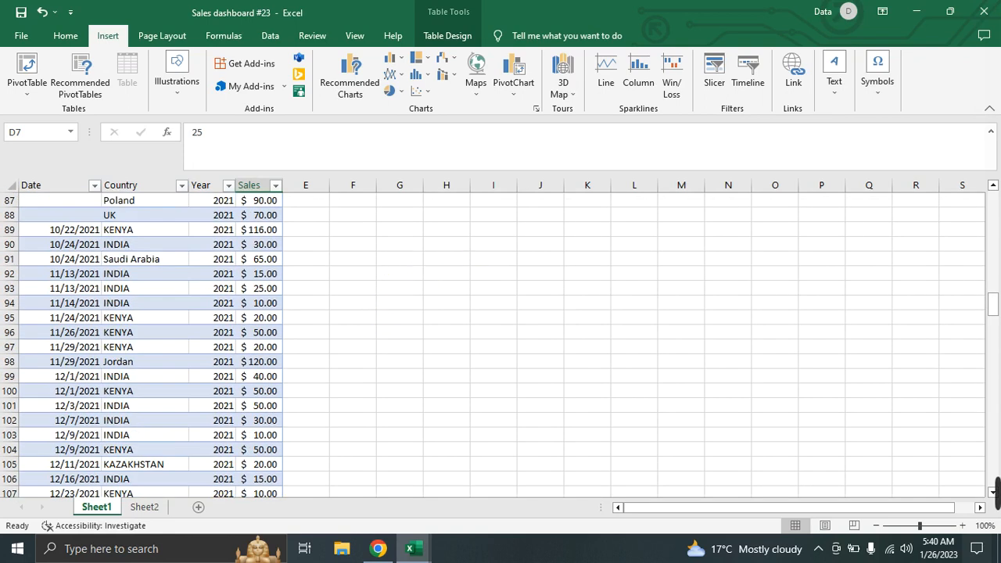
scroll(368, 311, up, 9)
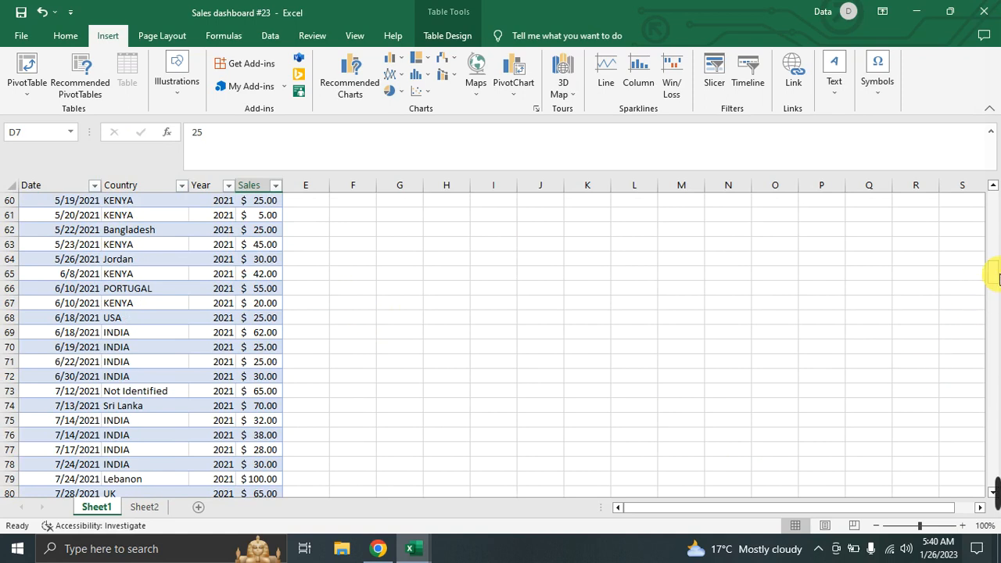
click(145, 508)
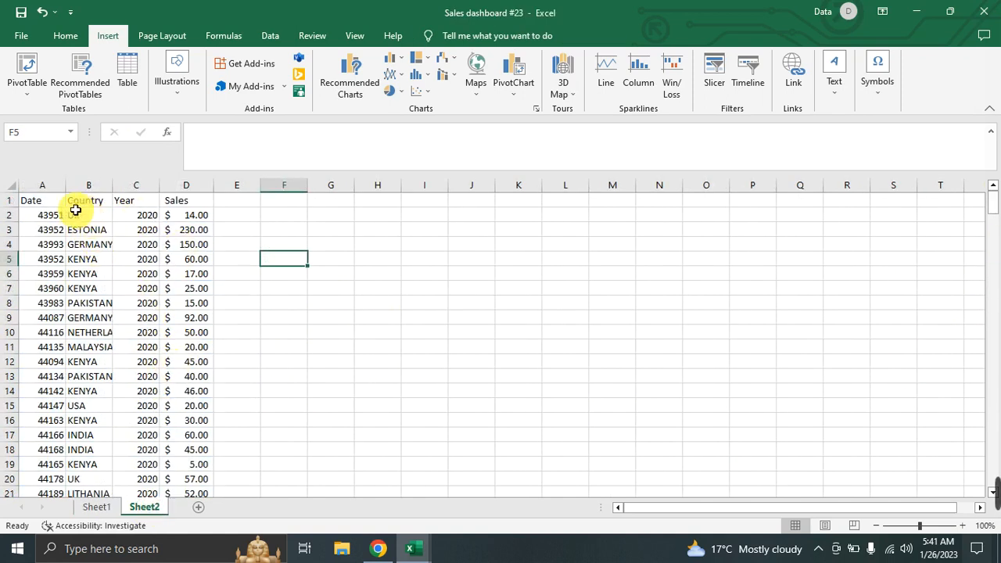
drag(44, 200, 198, 485)
click(230, 389)
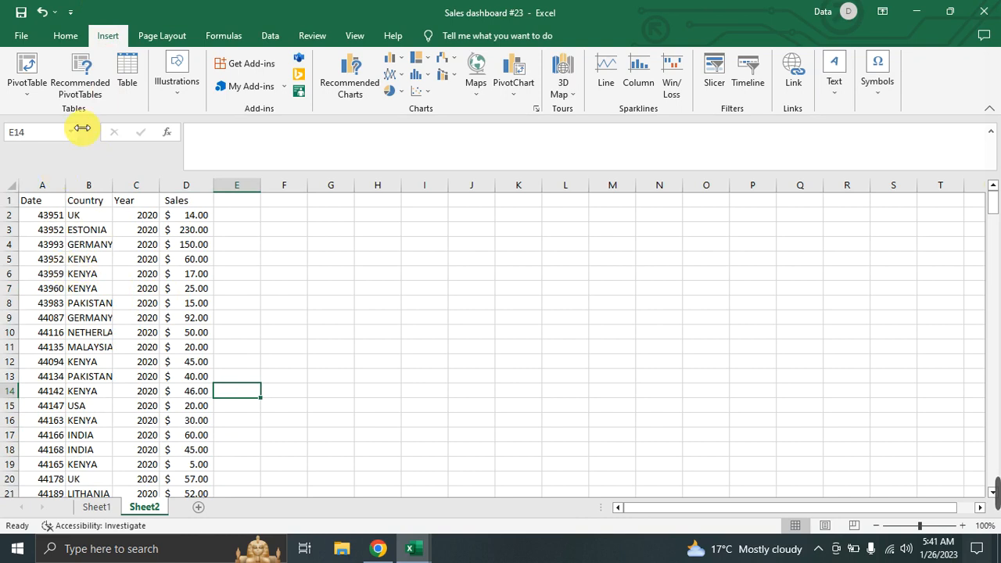
click(123, 82)
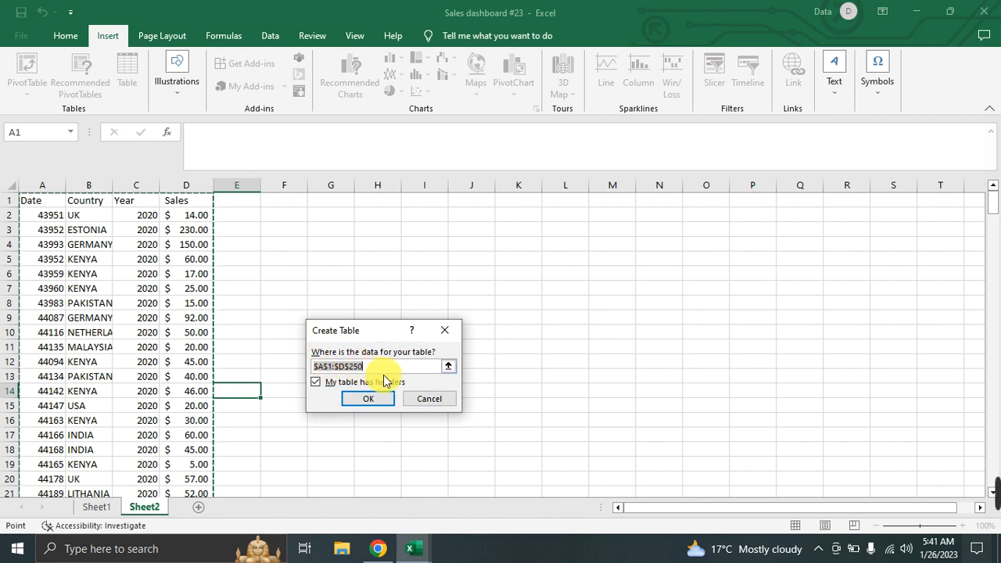
click(376, 404)
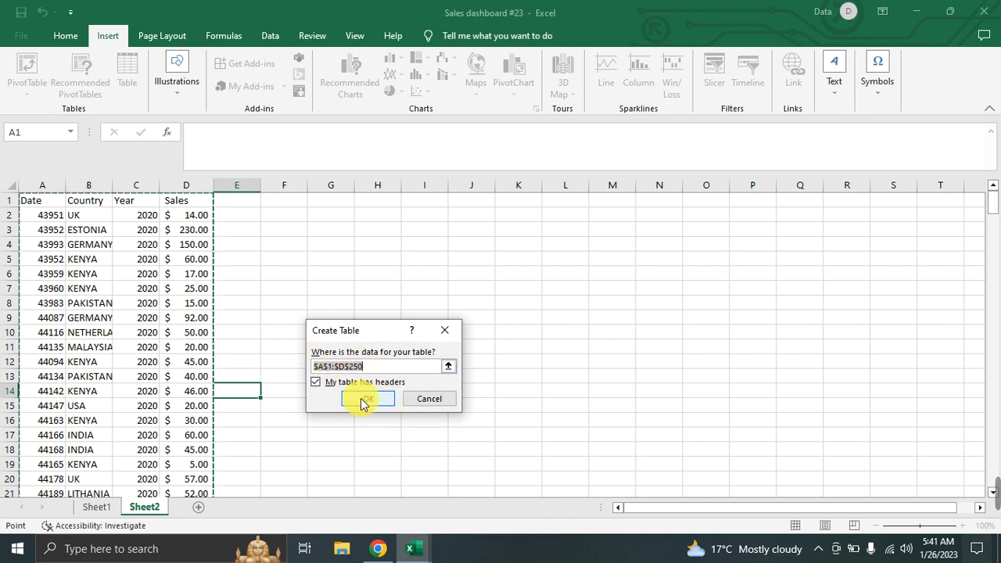
click(443, 331)
click(314, 302)
Step: Examine the formatted table on Sheet1, looking over the 2021 rows and the Date, Country, Year and Sales columns
click(97, 508)
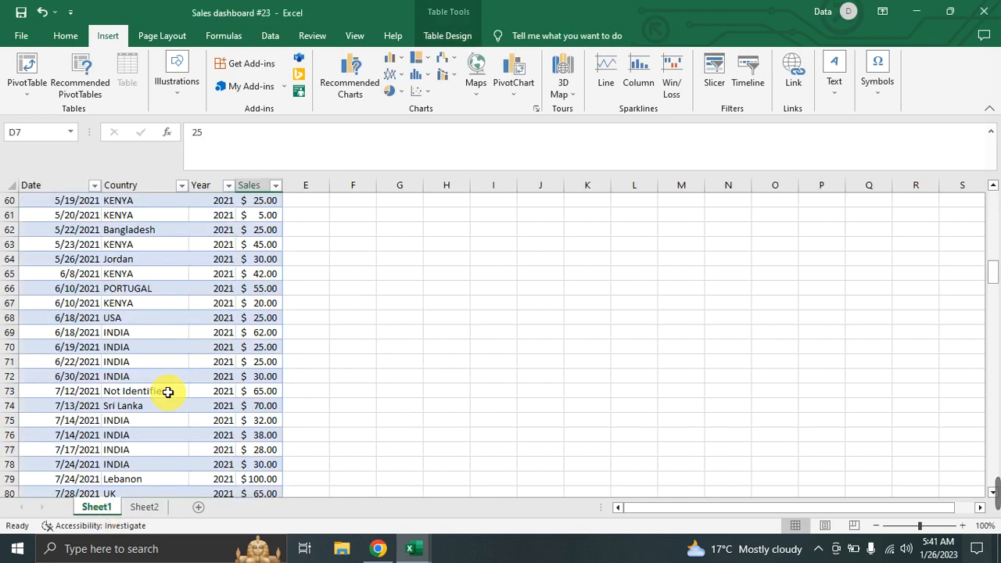
scroll(238, 361, down, 10)
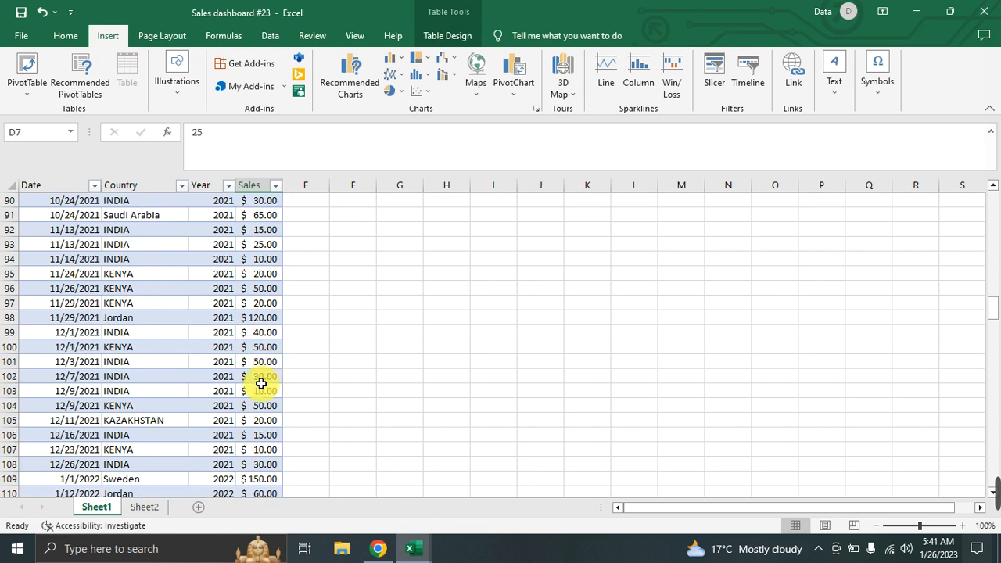
scroll(216, 444, up, 4)
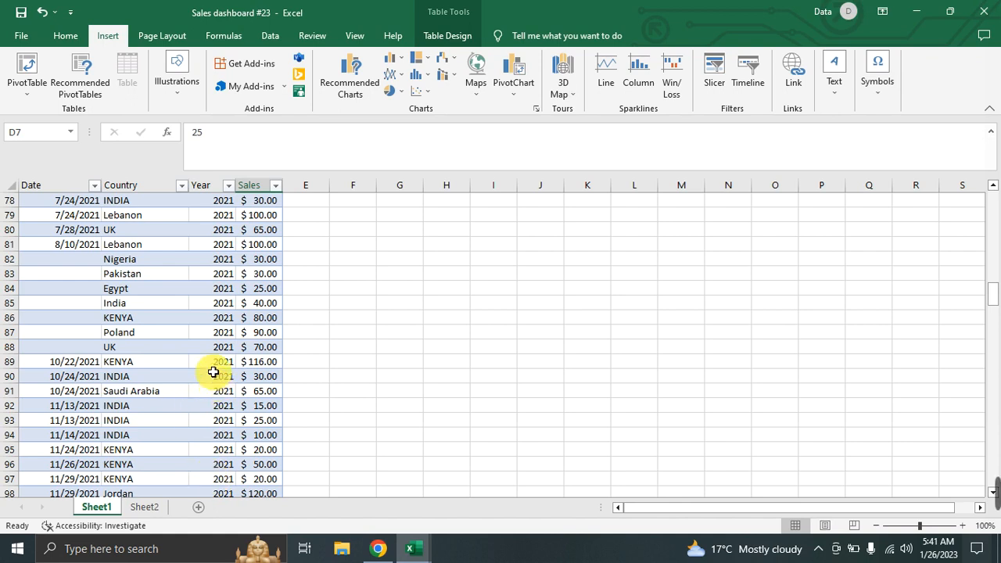
click(26, 135)
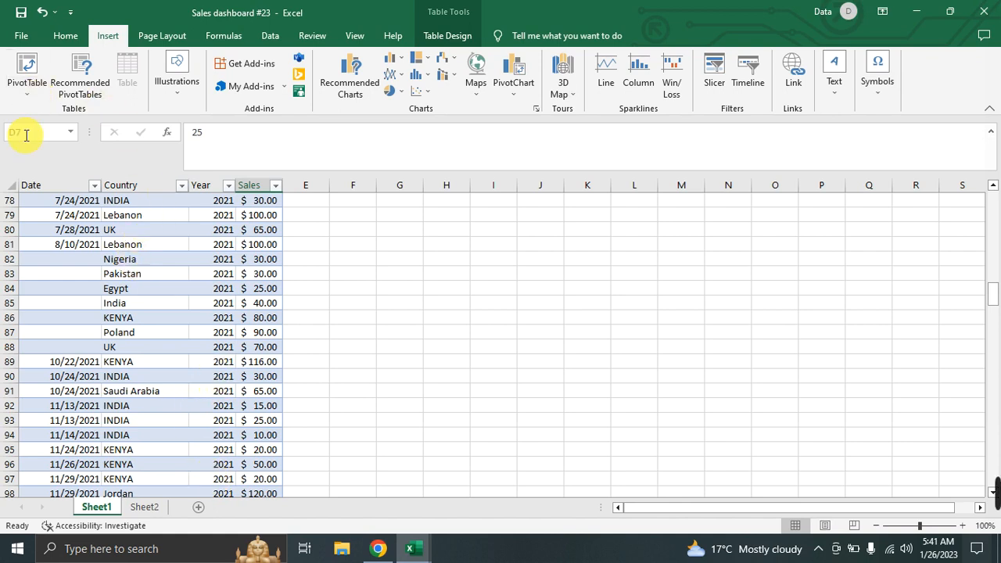
click(62, 180)
drag(102, 187, 118, 186)
click(121, 180)
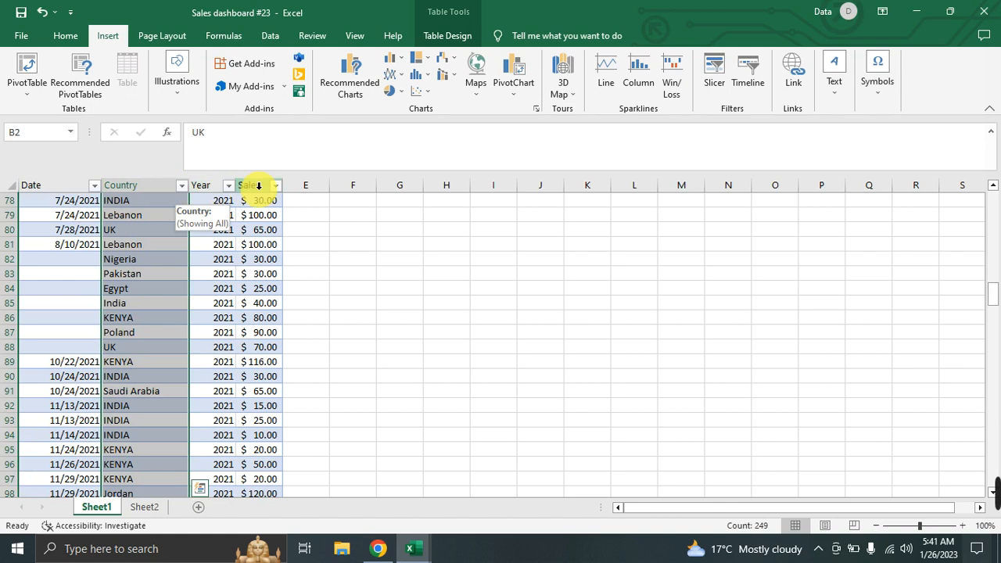
click(205, 181)
click(155, 186)
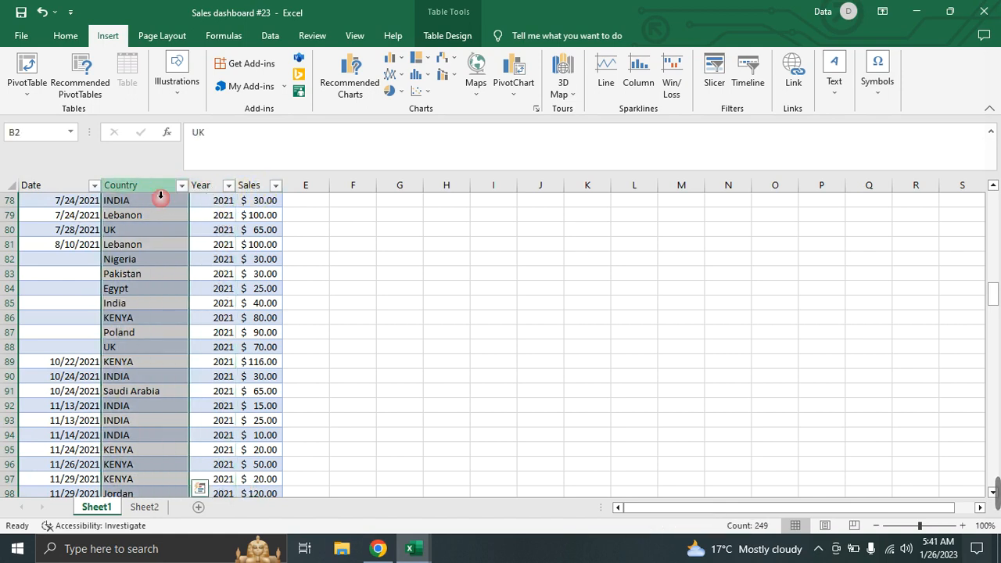
click(300, 259)
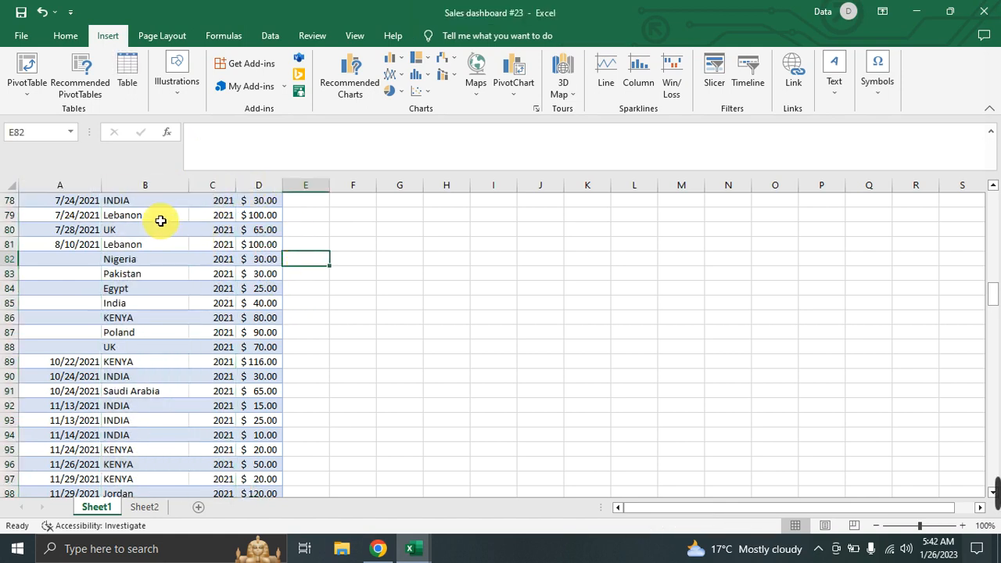
scroll(224, 487, up, 4)
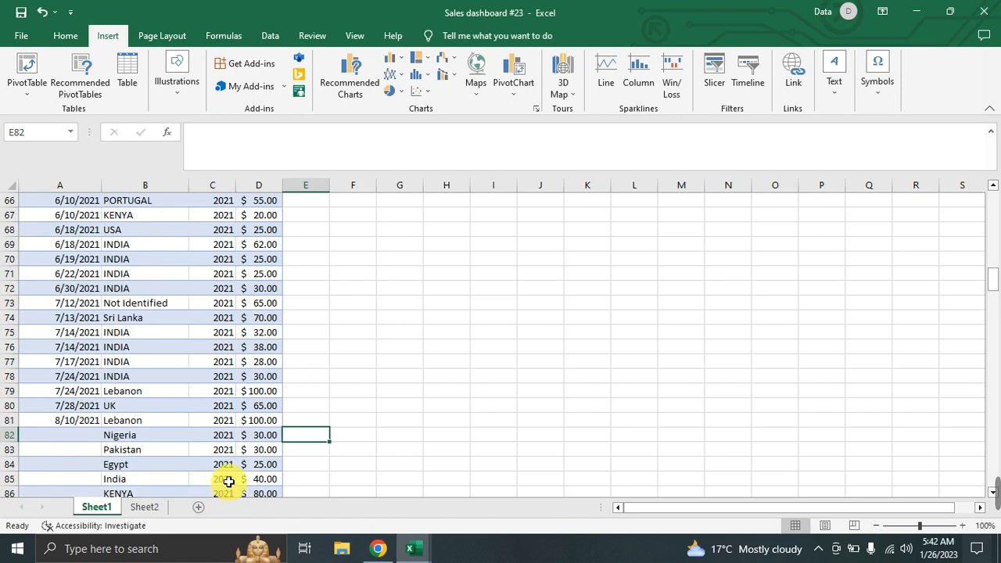
scroll(228, 478, up, 3)
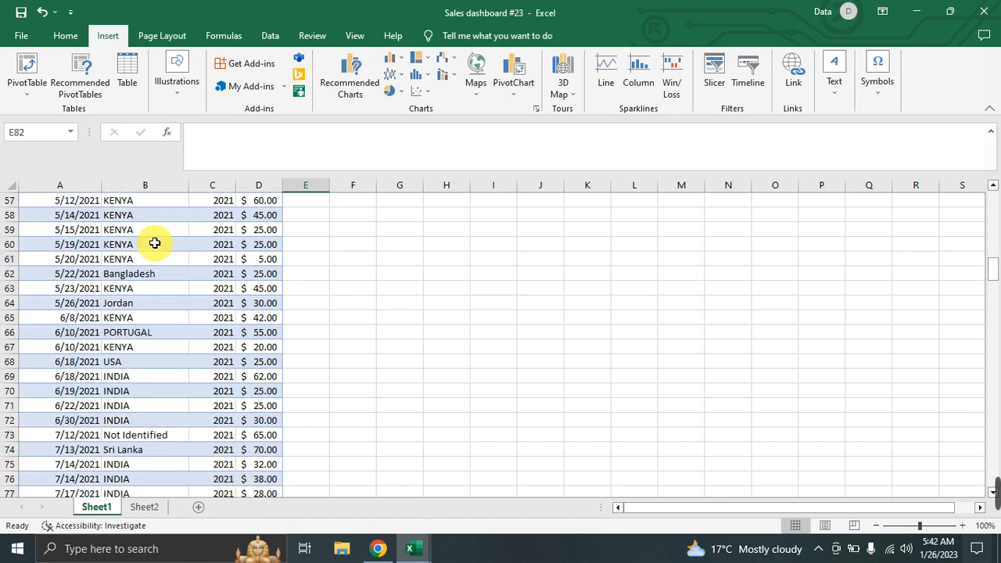
scroll(269, 410, down, 3)
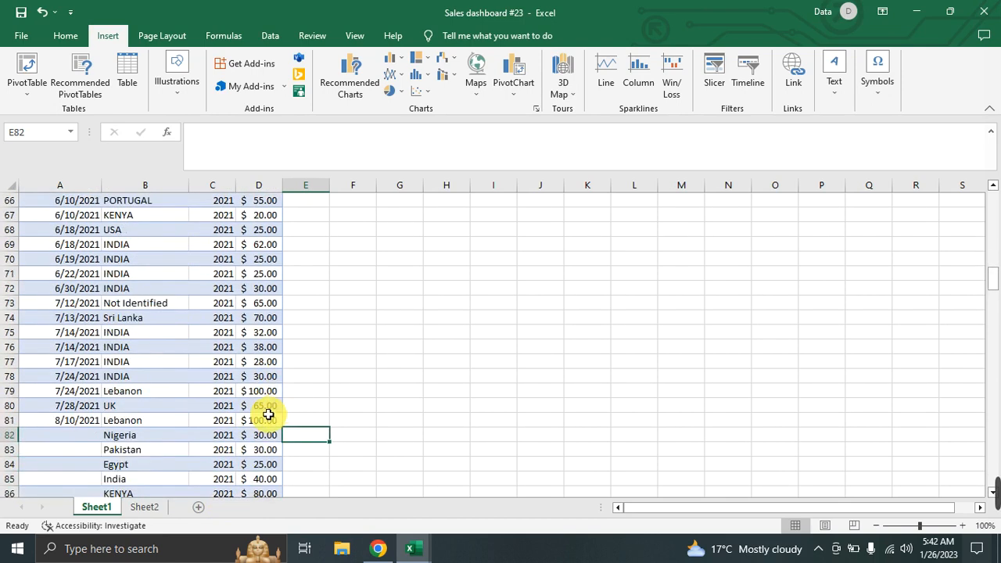
Step: Add a blank worksheet after Sheet1 and return to the start of the sales table on Sheet1
click(200, 508)
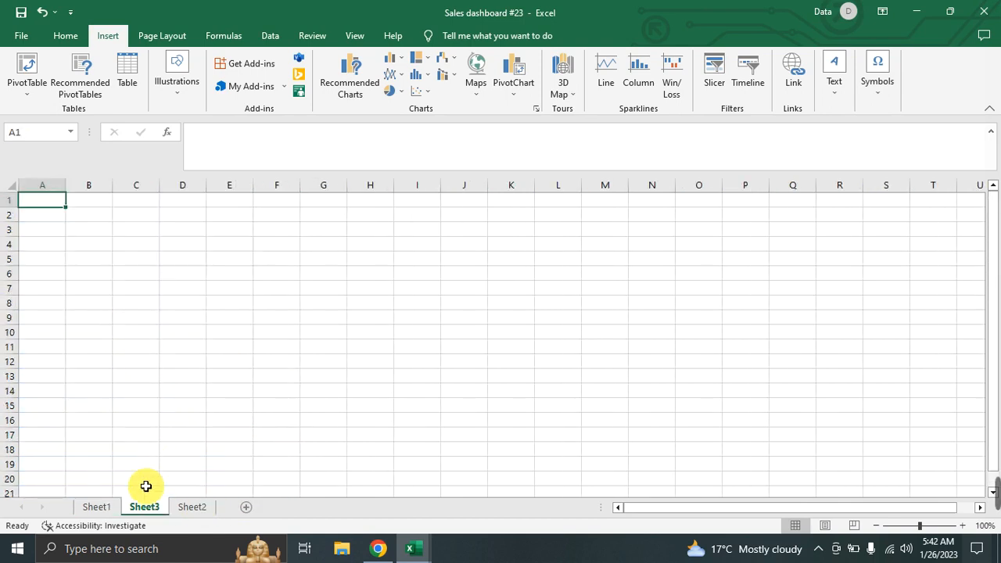
click(108, 510)
scroll(157, 287, up, 9)
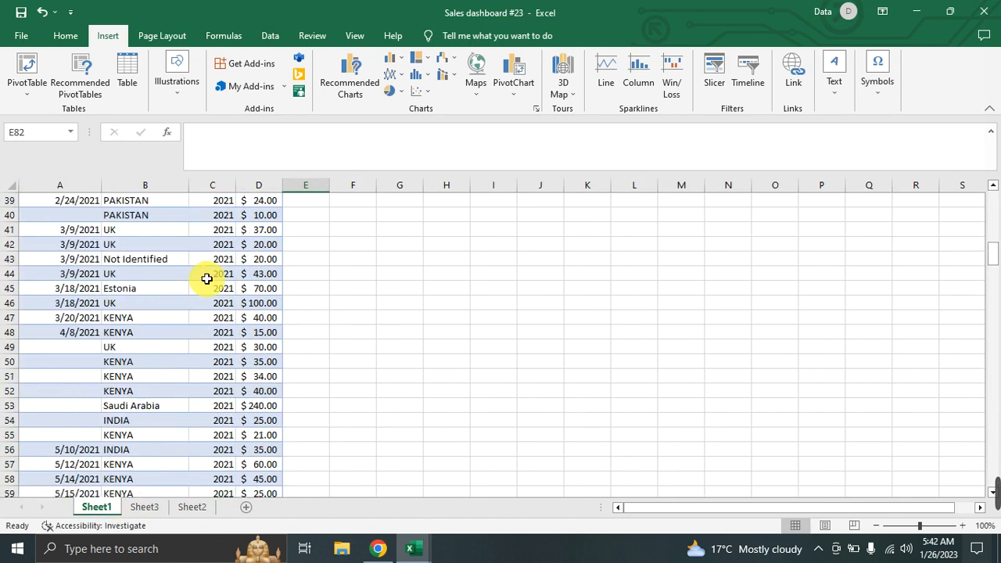
drag(993, 247, 993, 205)
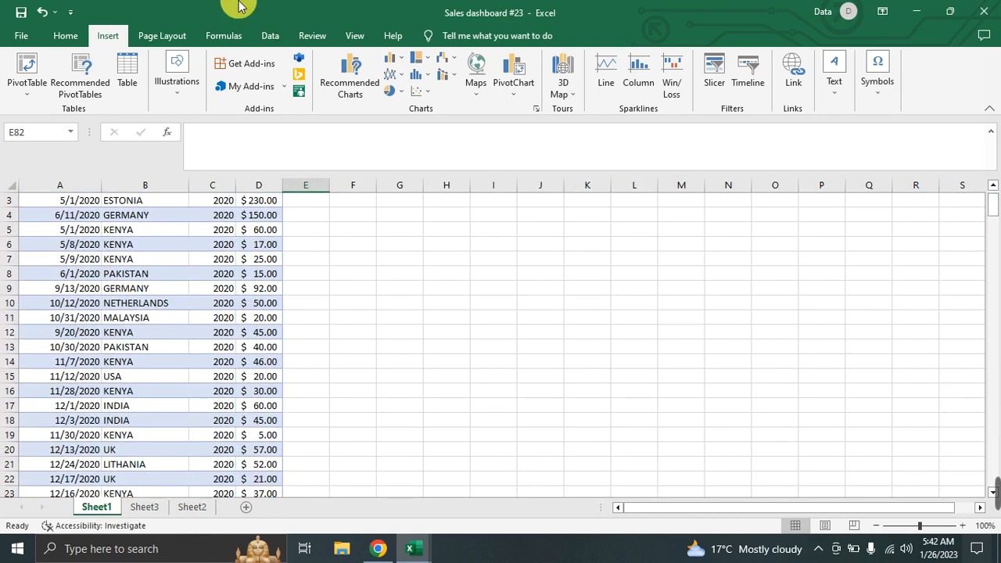
Step: Insert a PivotTable from Sheet1 range A1:D25, placed in the existing worksheet at Sheet1!E82
click(24, 85)
click(35, 109)
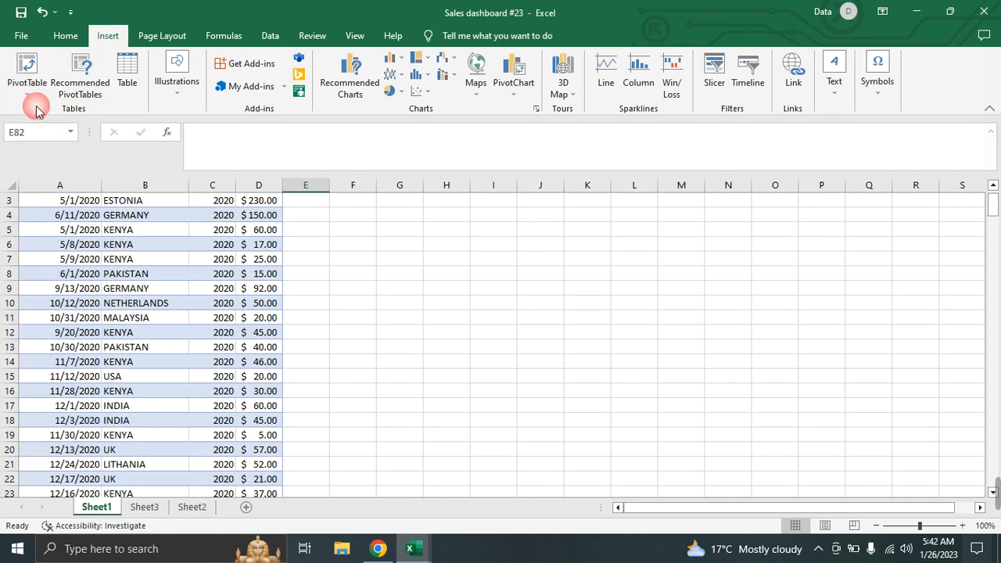
scroll(118, 254, up, 1)
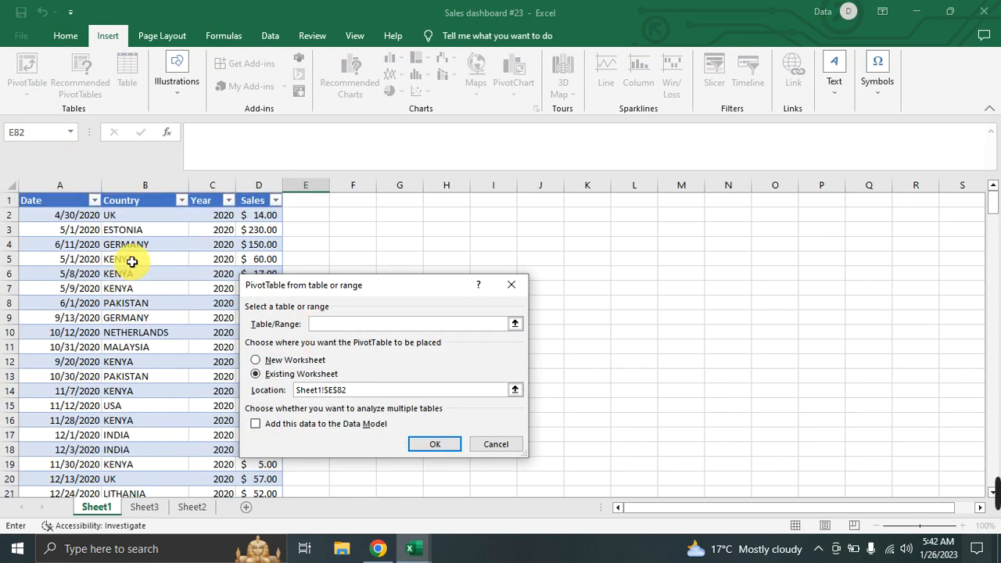
click(32, 195)
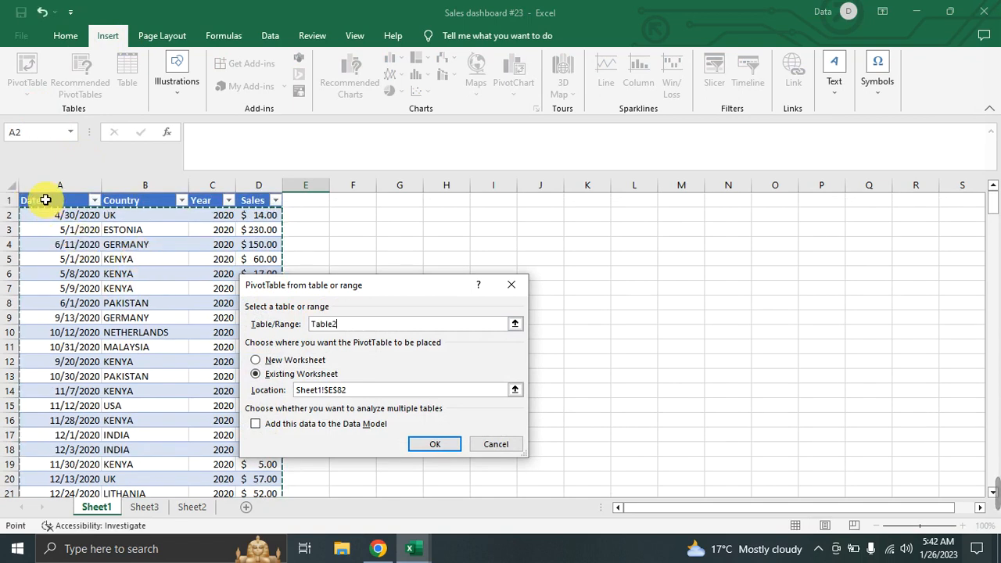
drag(45, 200, 275, 507)
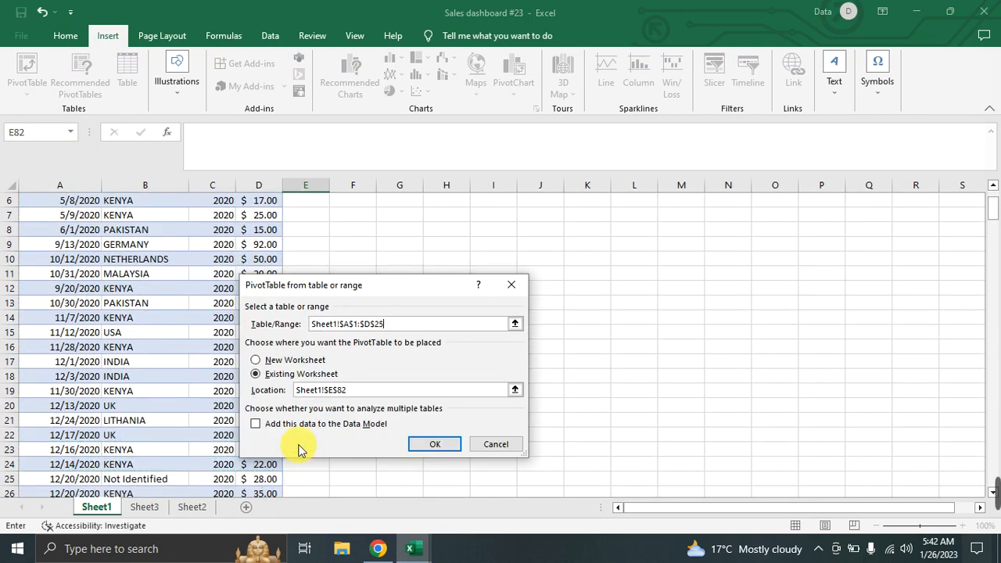
click(432, 444)
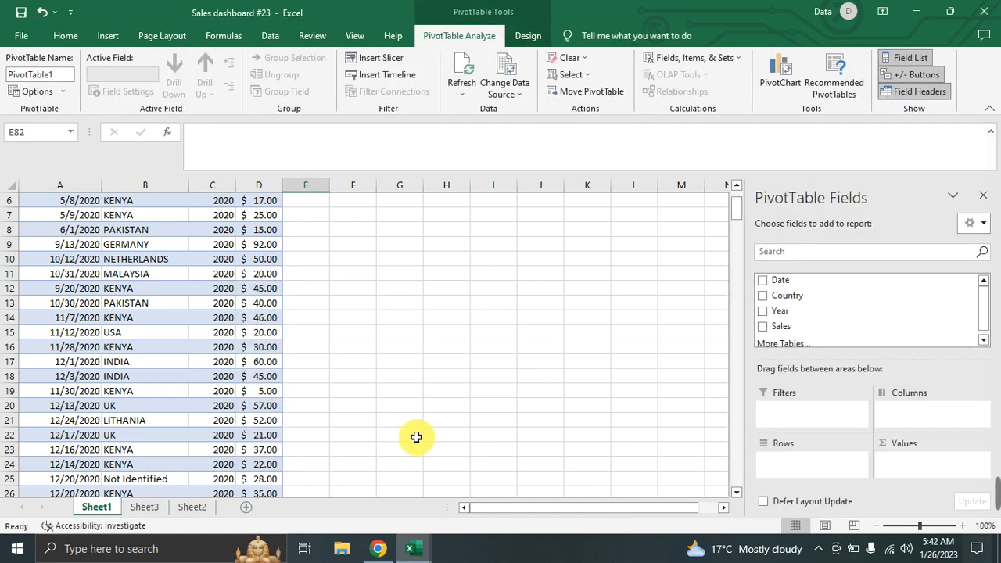
Step: Check the other worksheets and undo the PivotTable insertion on Sheet1
click(144, 507)
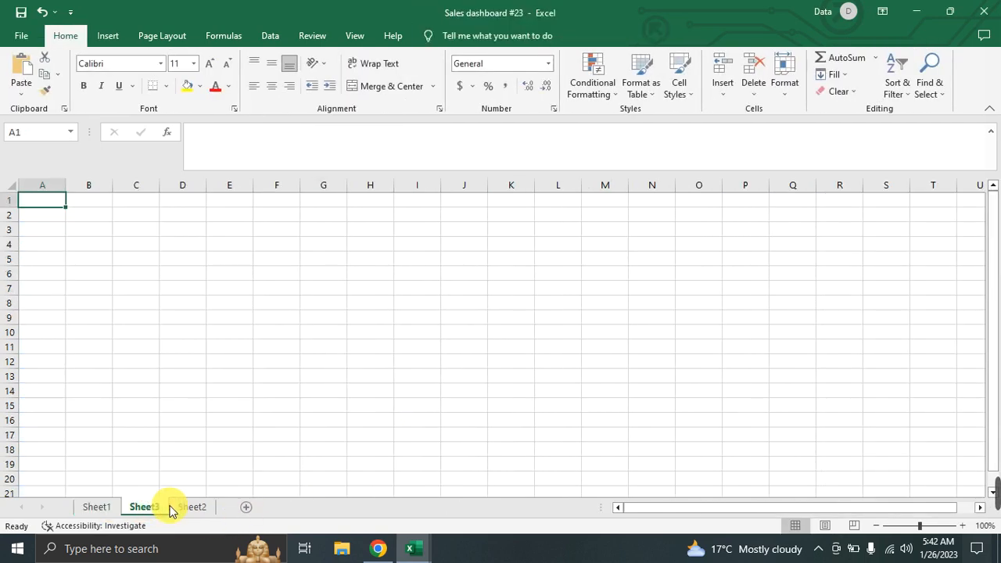
click(206, 510)
click(110, 510)
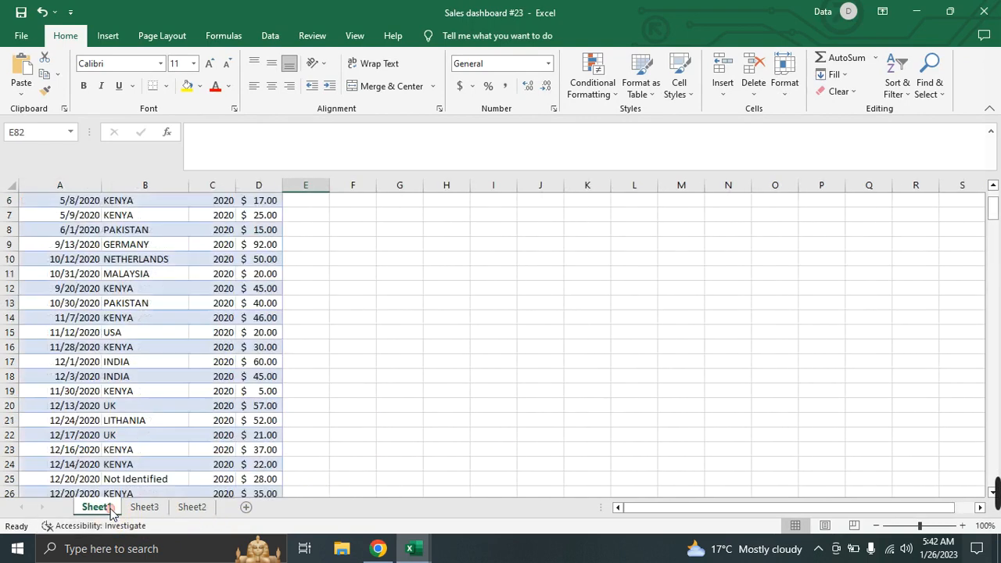
click(41, 14)
scroll(252, 282, up, 11)
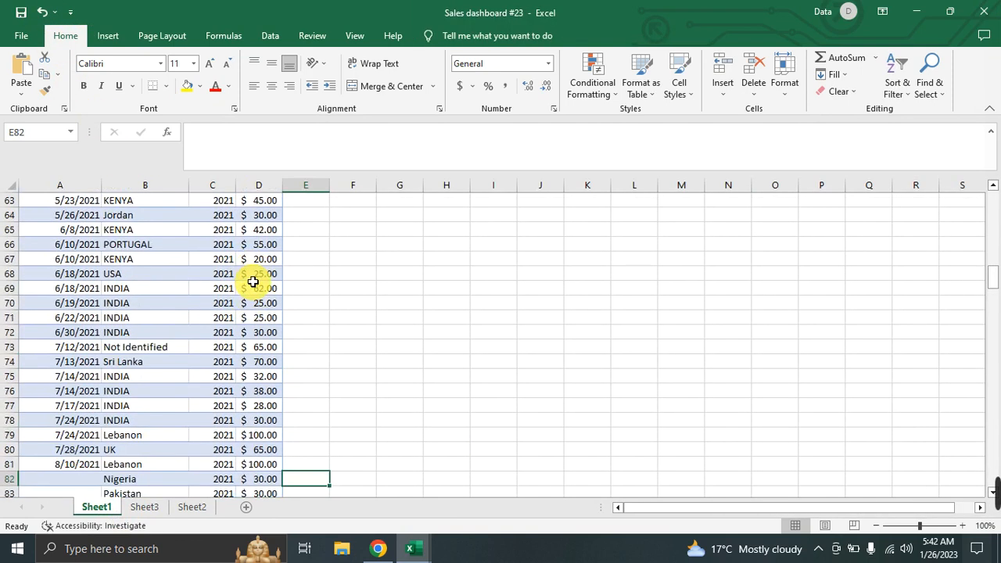
Step: Insert a PivotTable from Sheet1 range A1:D250, placed on a new worksheet
scroll(273, 246, up, 1)
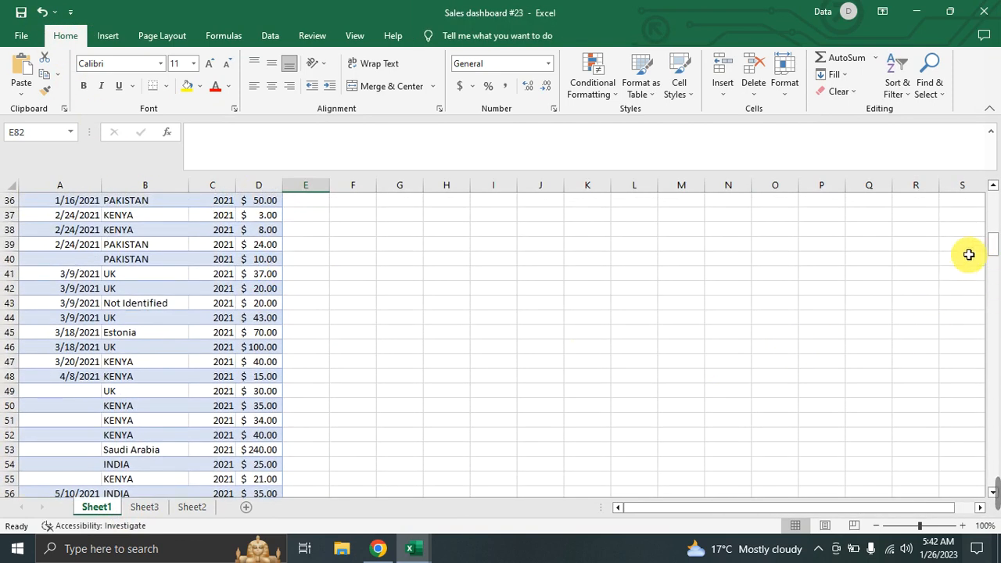
drag(992, 249, 996, 205)
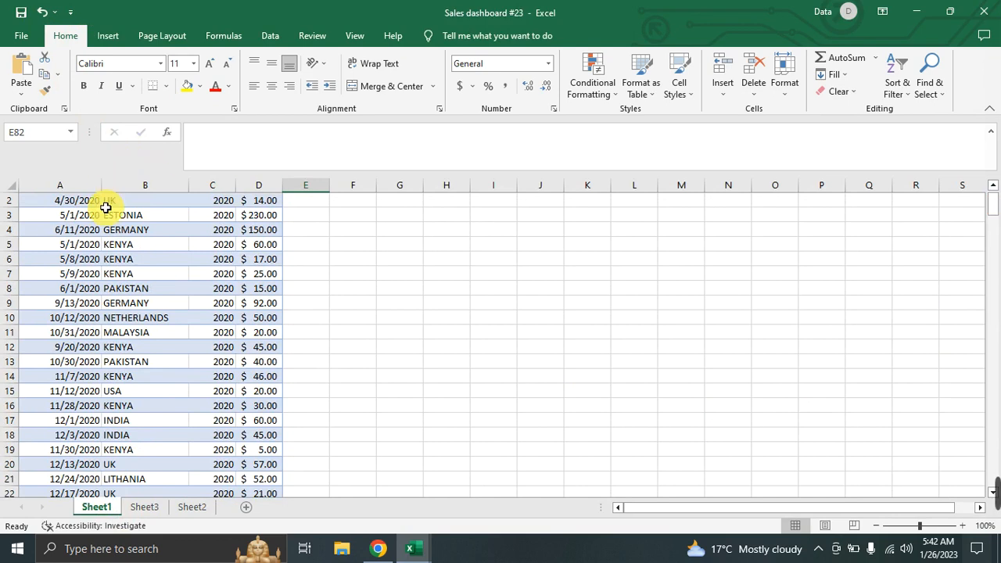
scroll(147, 216, up, 1)
click(108, 35)
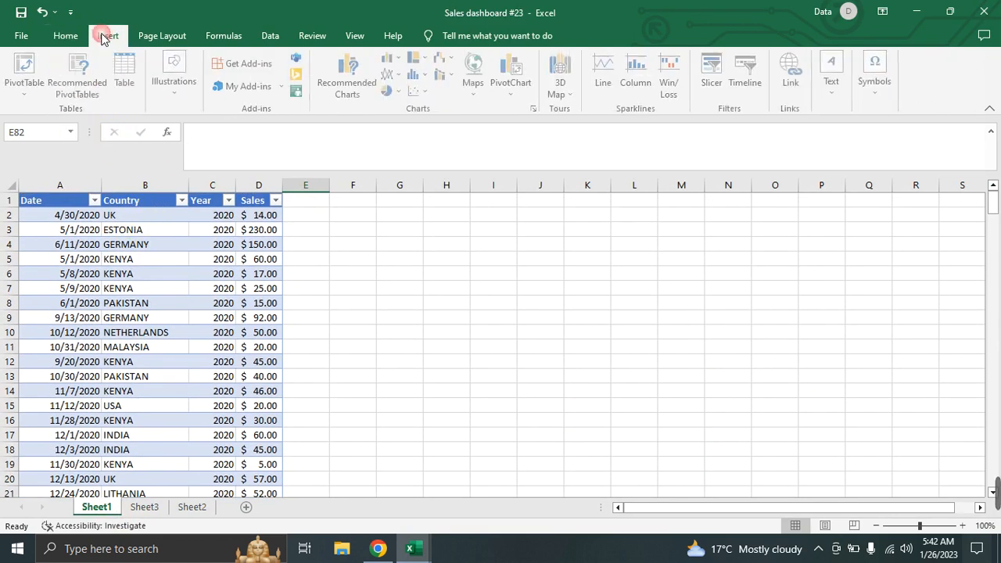
click(43, 84)
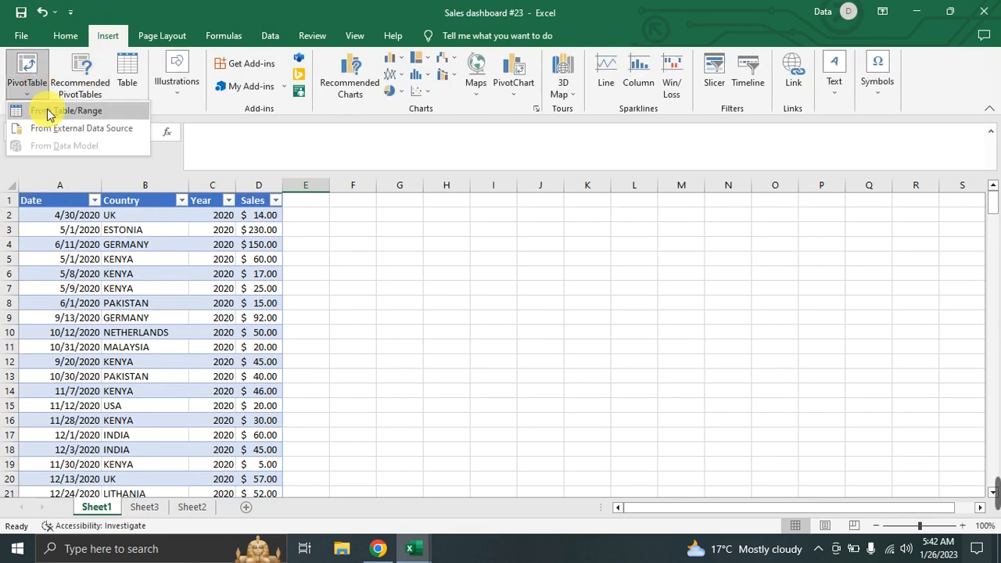
click(49, 112)
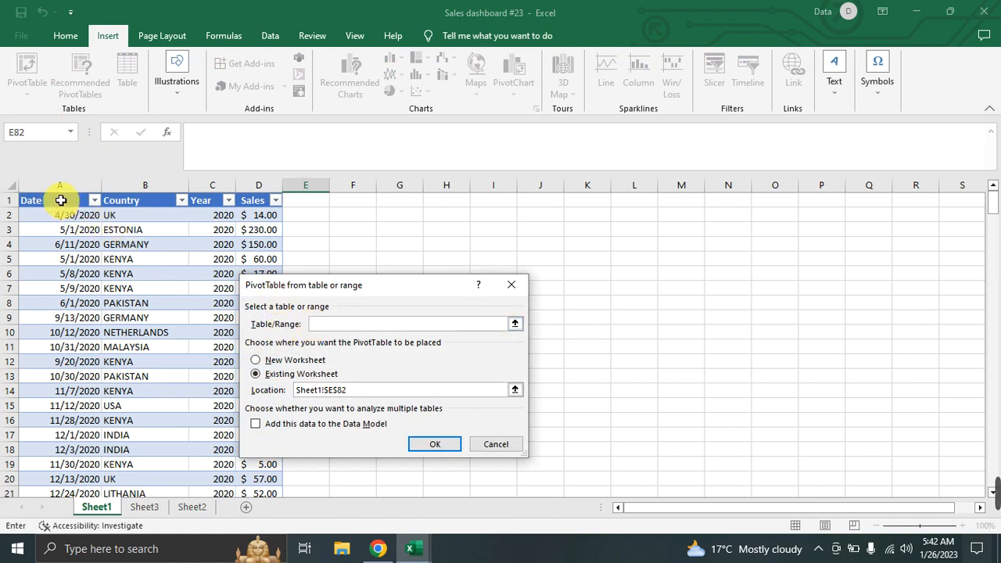
drag(60, 201, 269, 376)
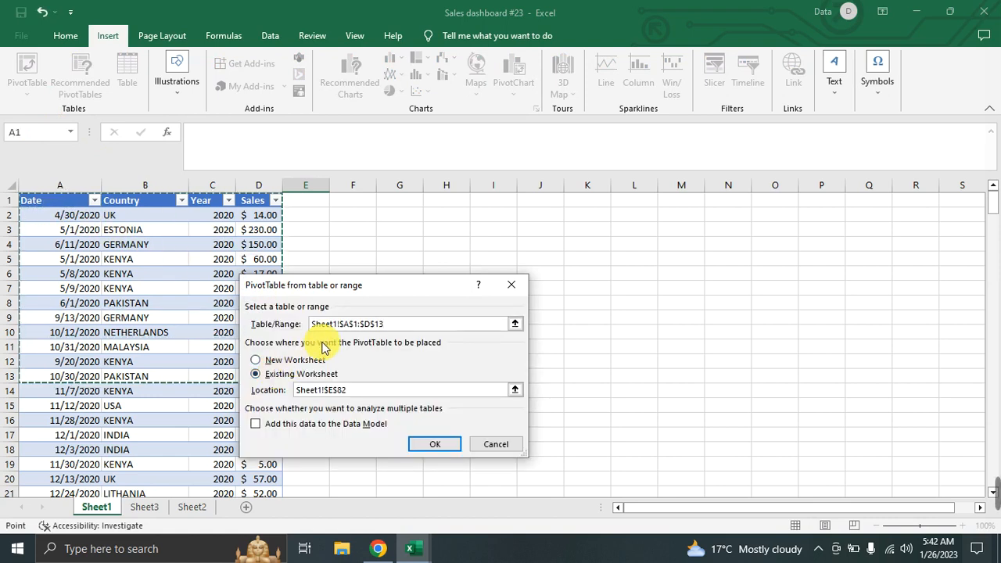
key(BackSpace)
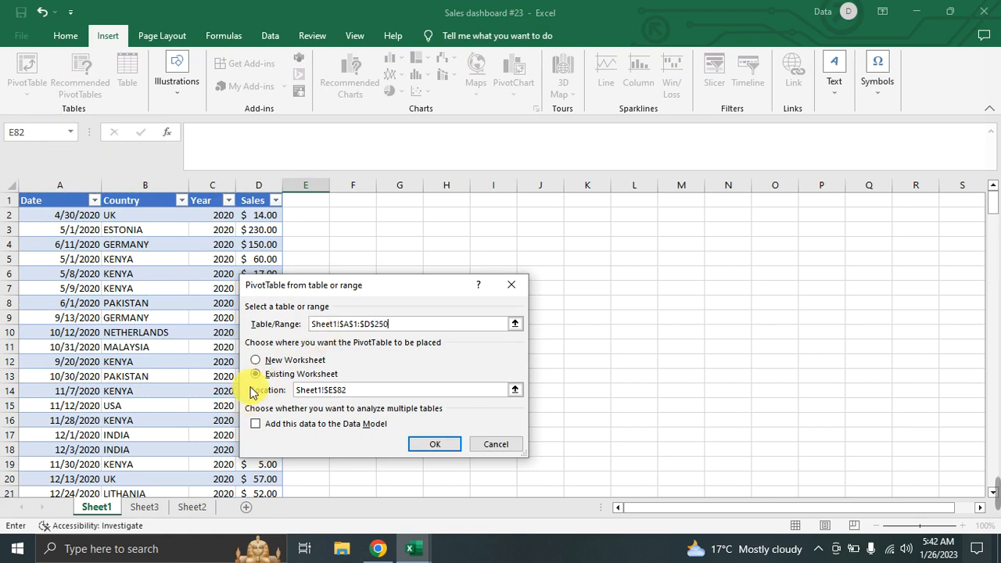
click(256, 360)
click(423, 444)
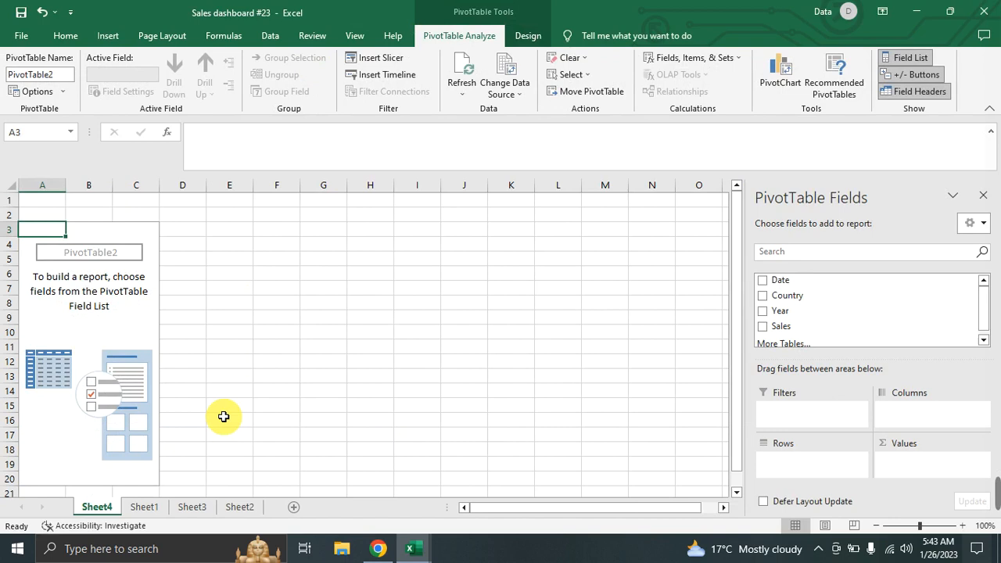
Step: Delete the blank worksheet Sheet3
click(160, 506)
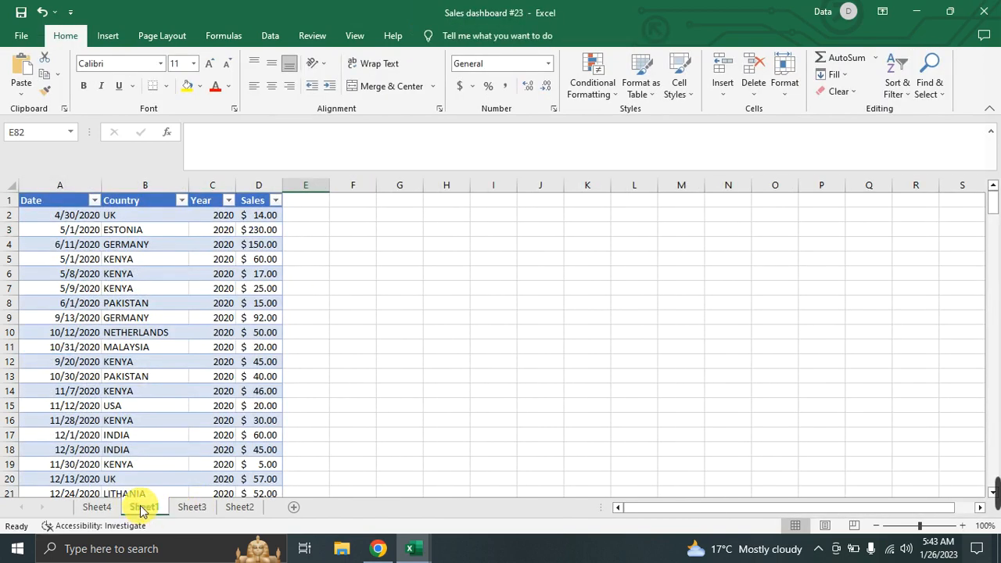
click(189, 508)
click(326, 402)
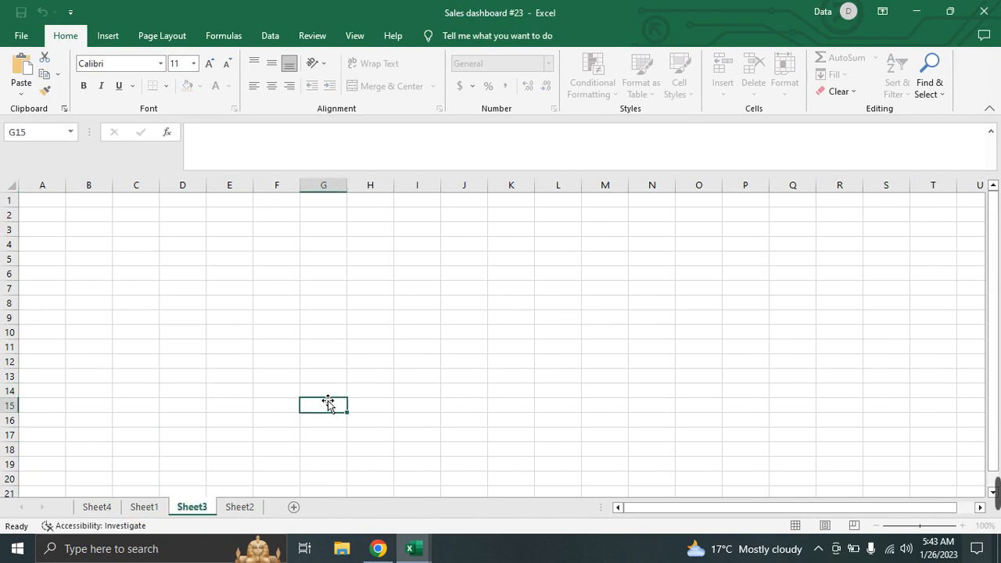
right_click(201, 507)
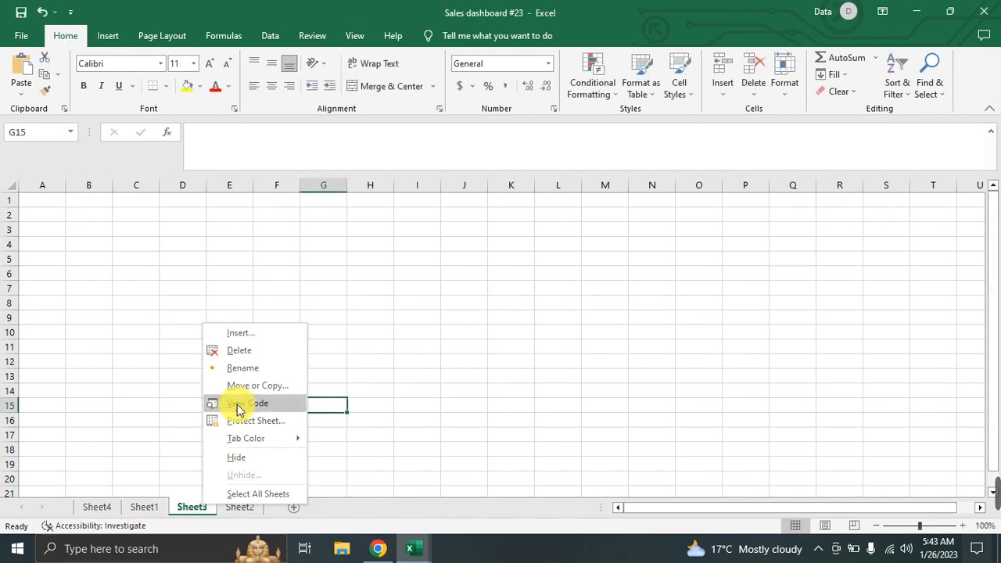
click(239, 350)
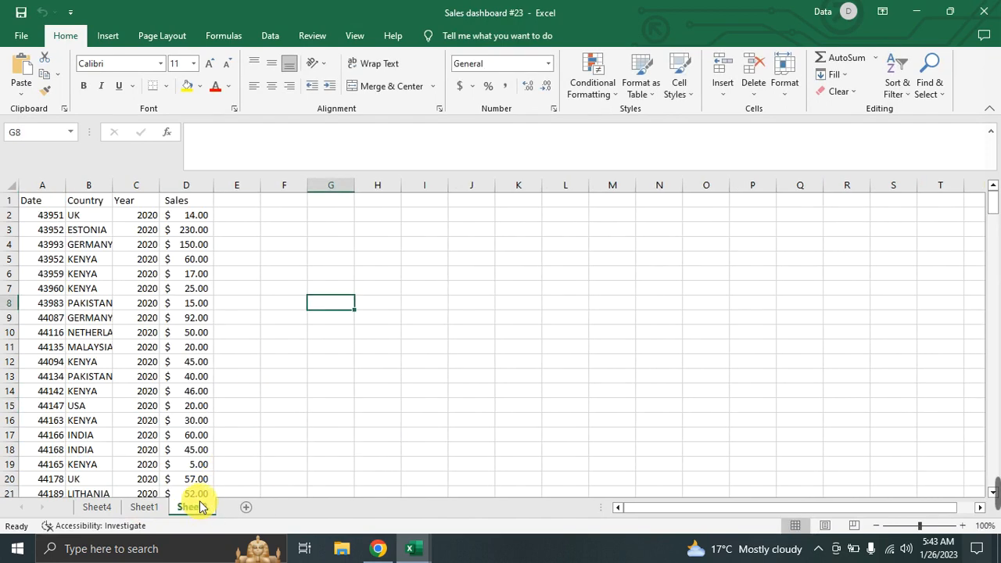
Step: Check the remaining worksheets and rename Sheet1, which holds the sales table, as rawdata
click(144, 507)
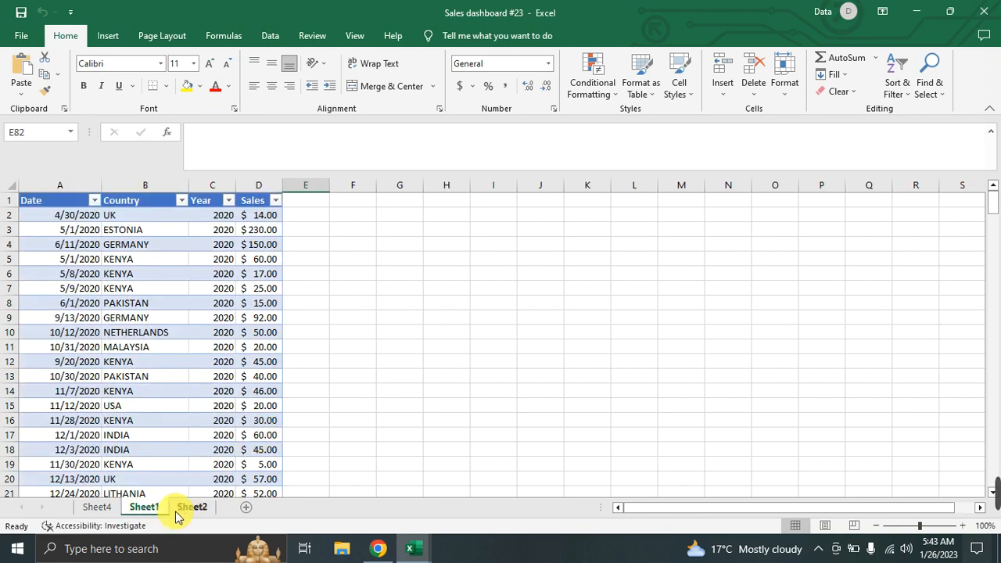
click(100, 508)
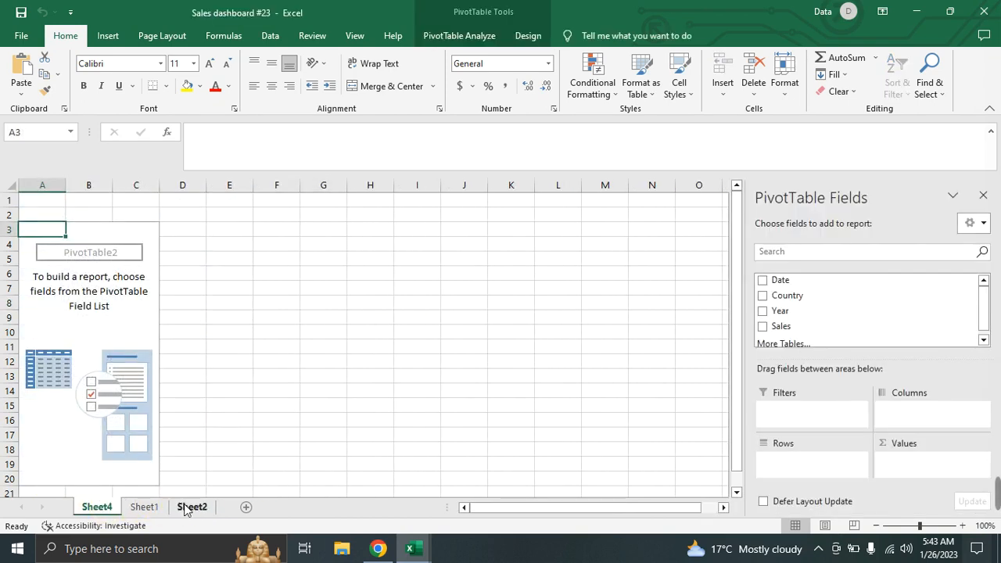
click(191, 507)
click(97, 508)
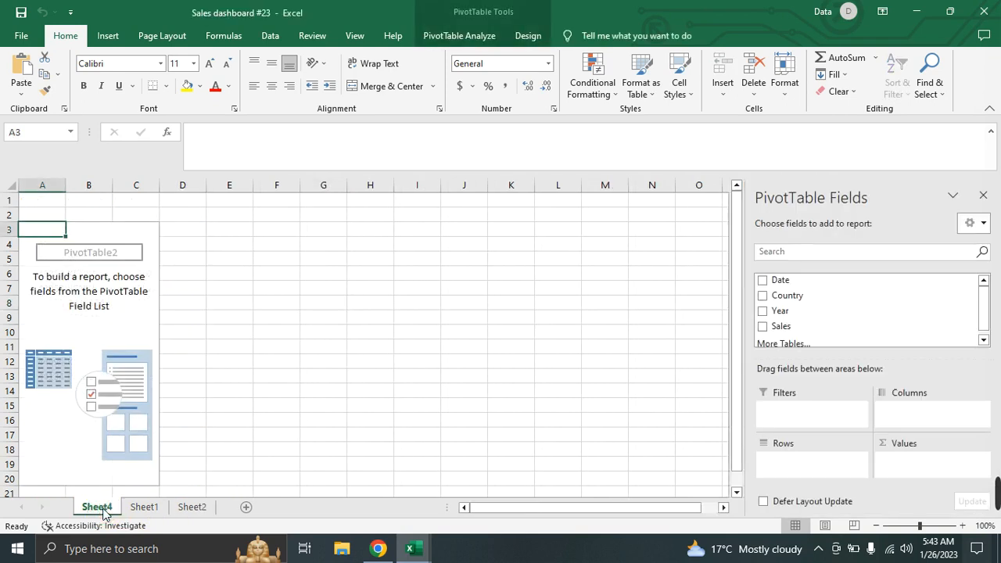
click(138, 507)
right_click(140, 507)
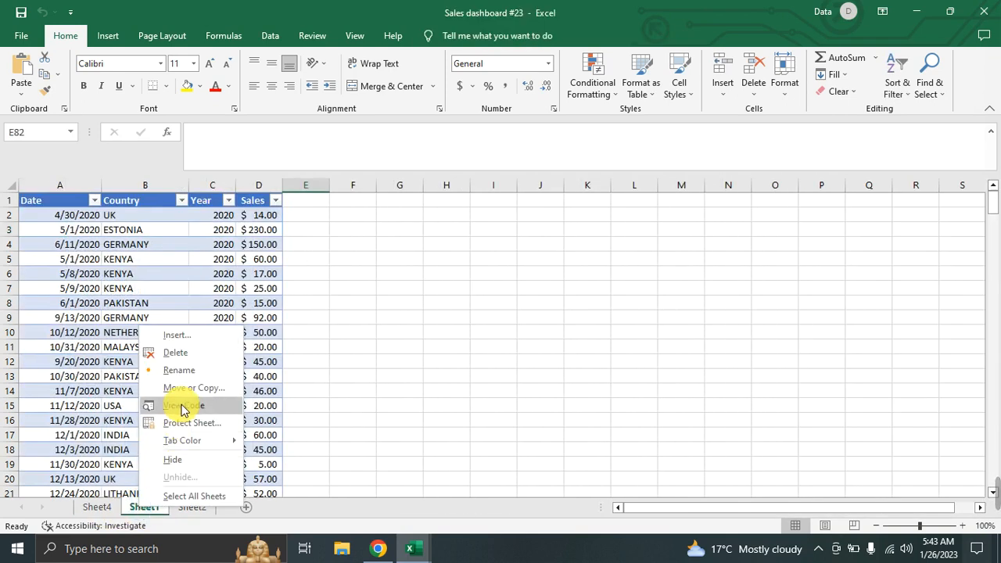
click(188, 373)
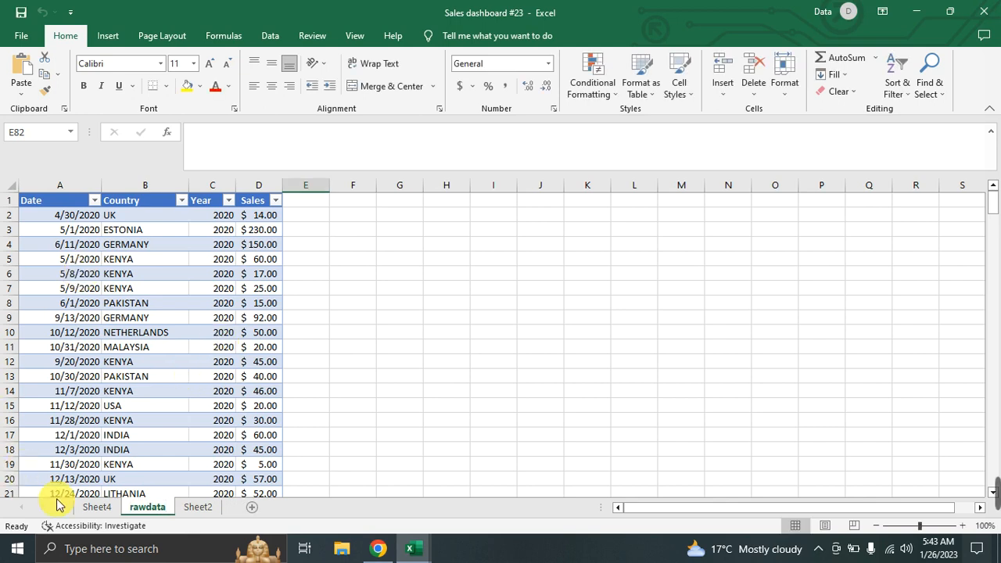
Step: Move Sheet4 with the empty PivotTable behind Sheet2 and duplicate it after itself, checking the copy against the original
click(86, 508)
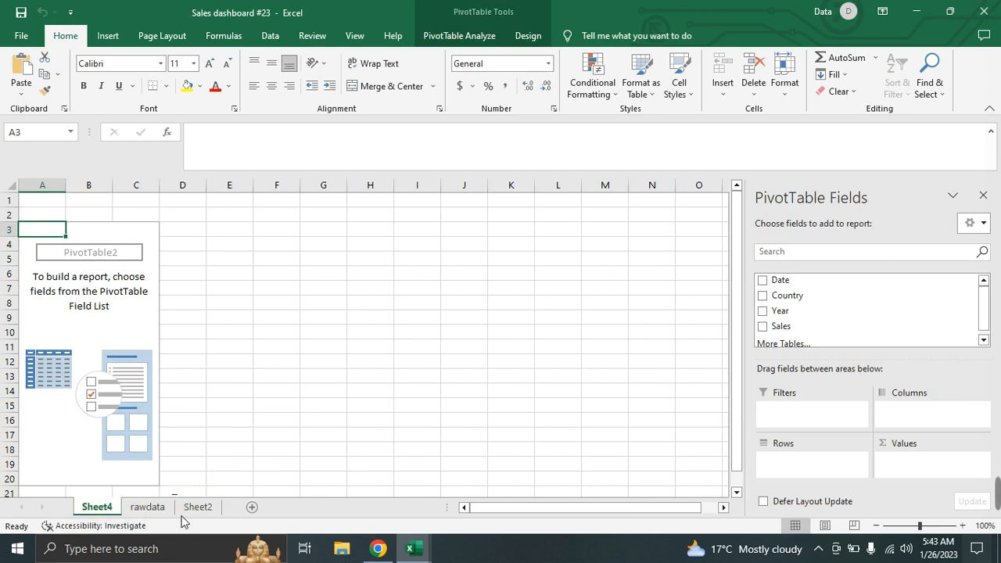
drag(249, 508, 252, 512)
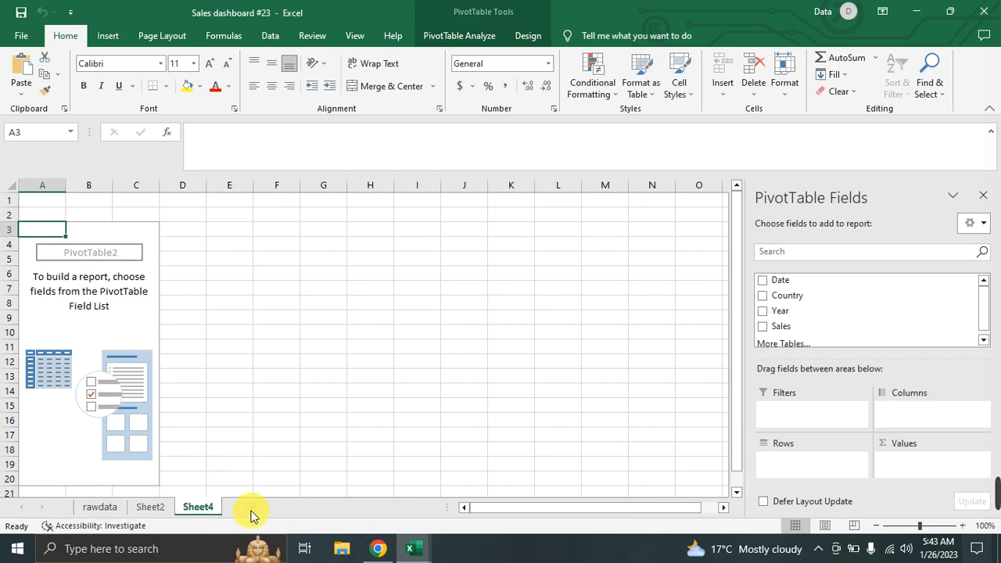
click(196, 452)
click(188, 509)
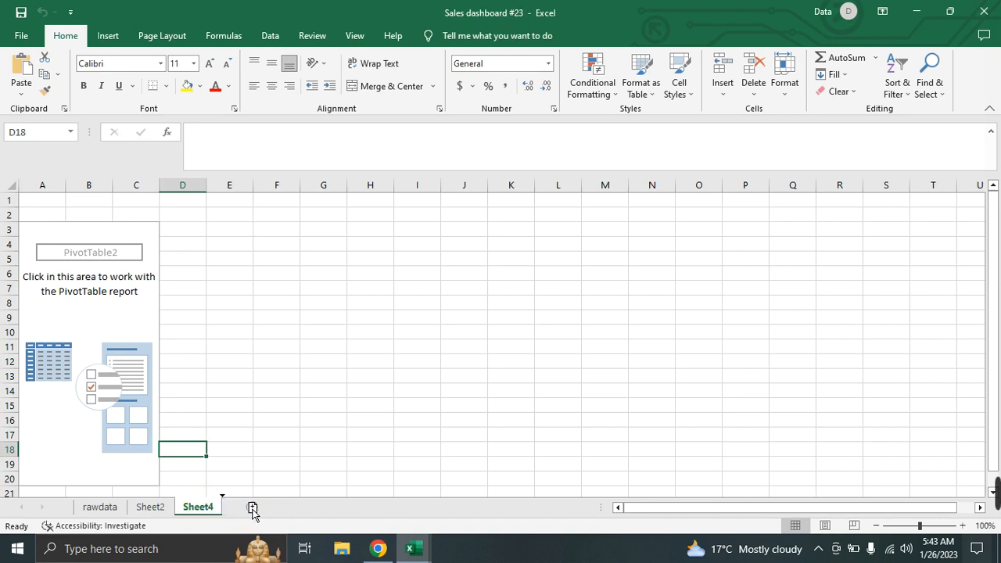
drag(253, 510, 254, 514)
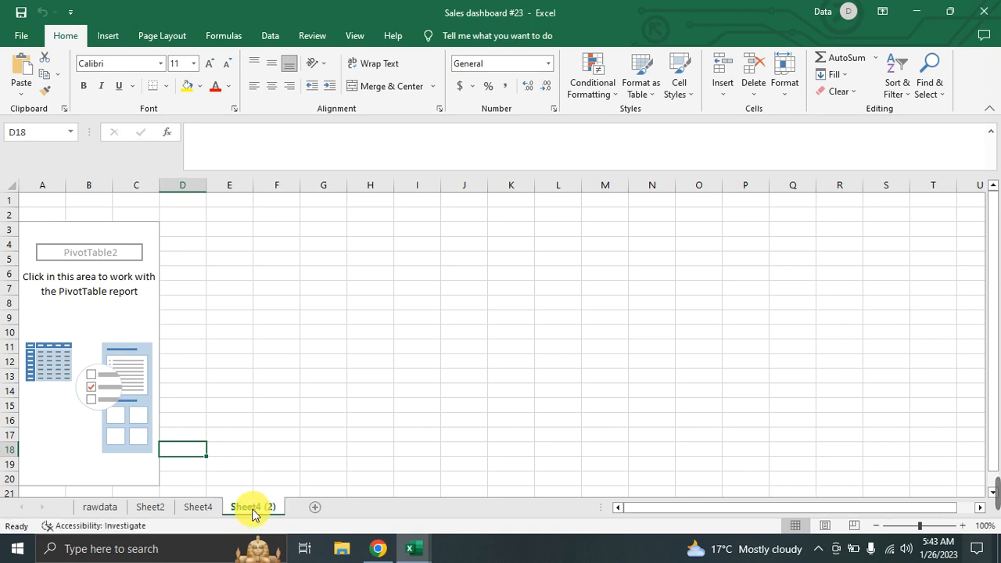
click(224, 360)
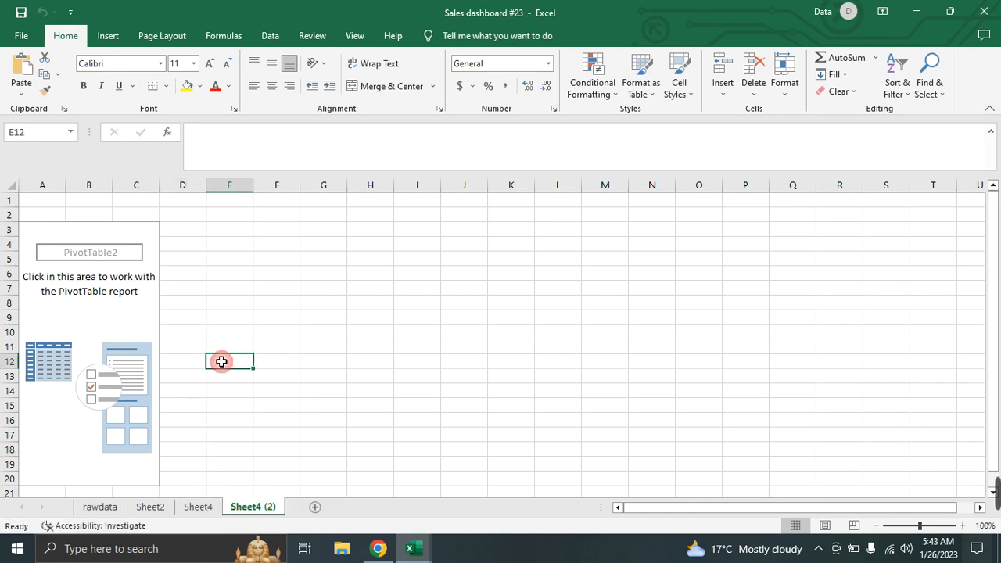
click(146, 314)
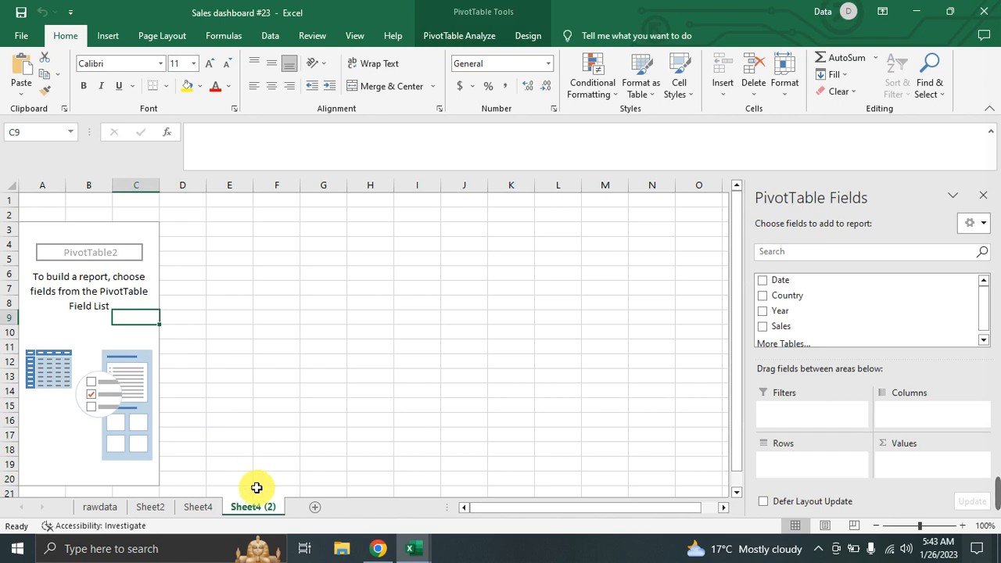
click(210, 507)
click(235, 507)
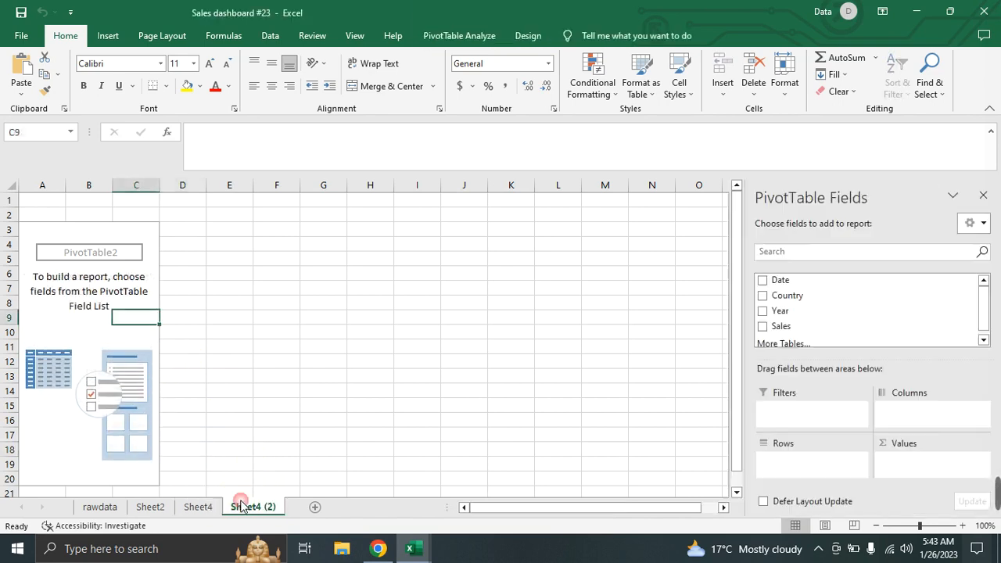
click(201, 507)
click(235, 507)
Step: Start renaming Sheet4, entering pivot_country as its name
click(208, 507)
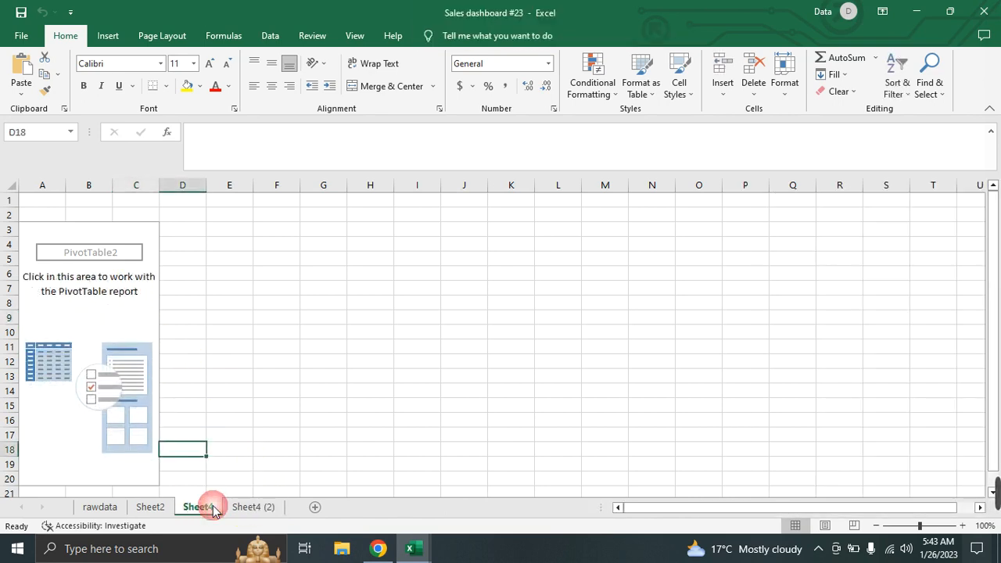
right_click(208, 507)
click(251, 380)
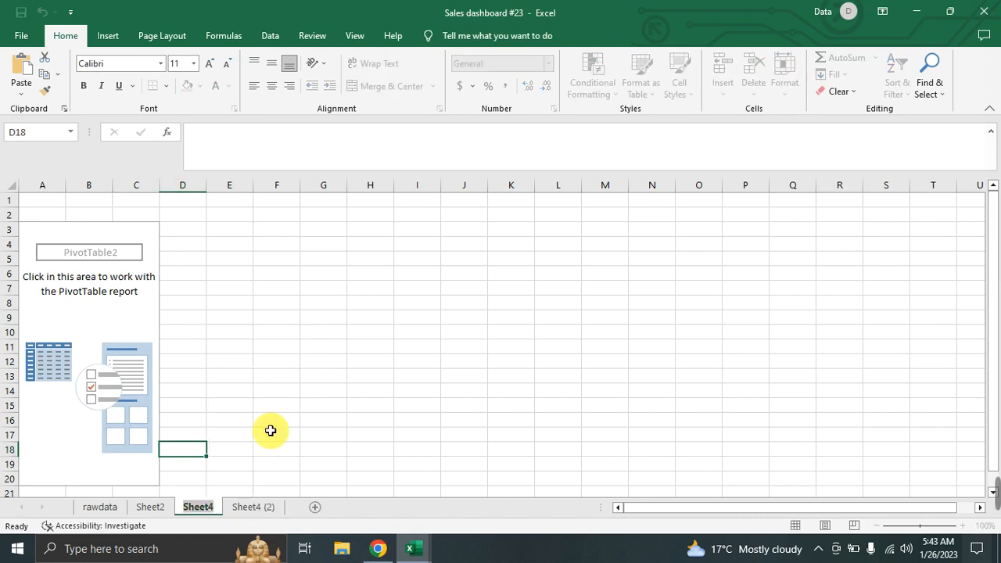
key(BackSpace)
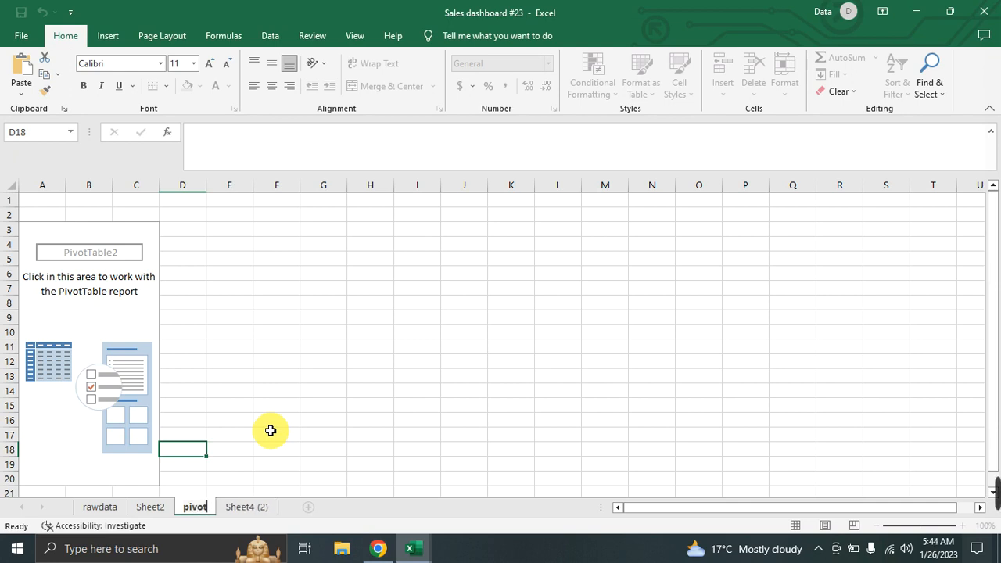
text(pivot_coun)
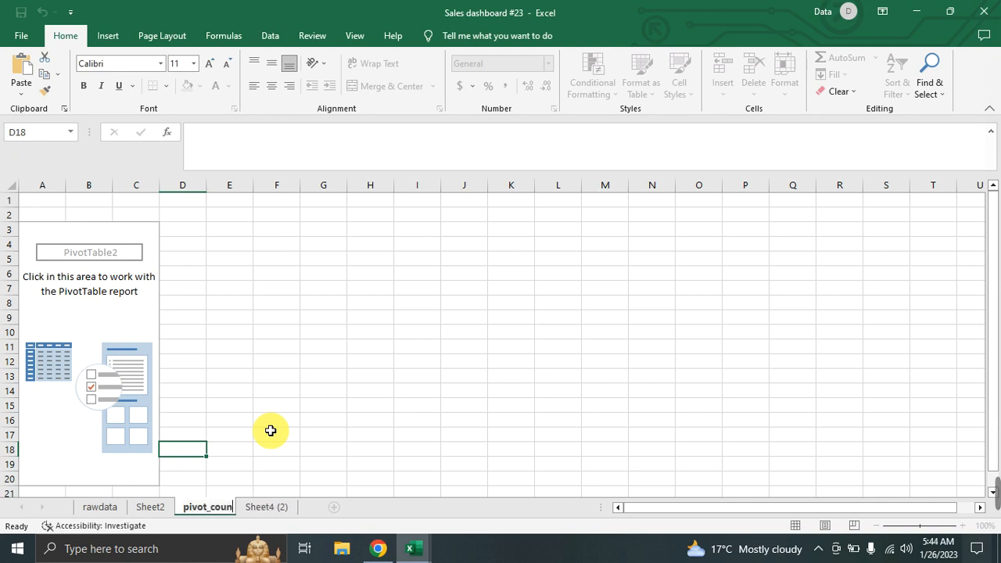
text(try)
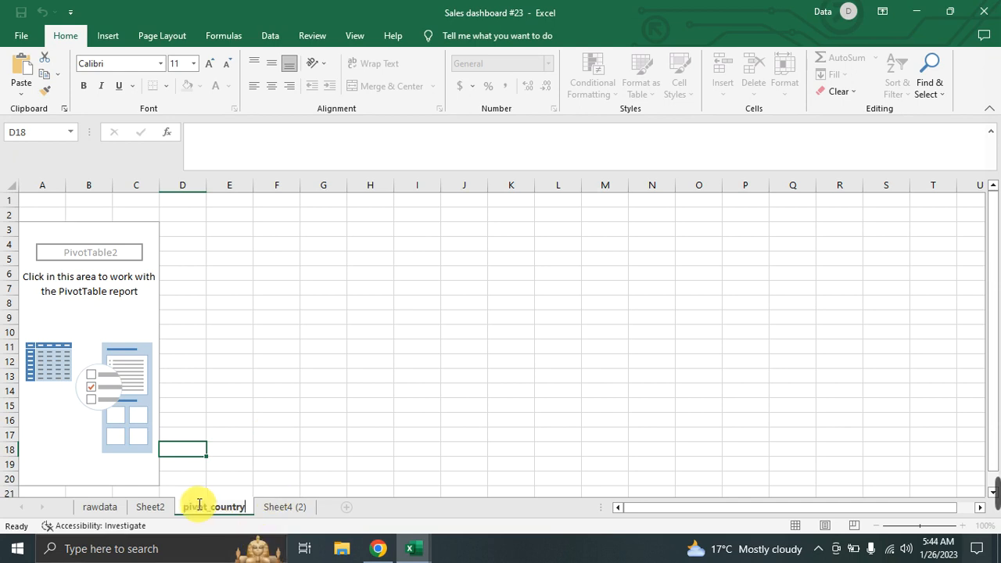
Step: Change the name being entered for the original PivotTable sheet to "sales per_country"
click(209, 507)
key(BackSpace)
key(BackSpace)
key(BackSpace)
key(BackSpace)
key(BackSpace)
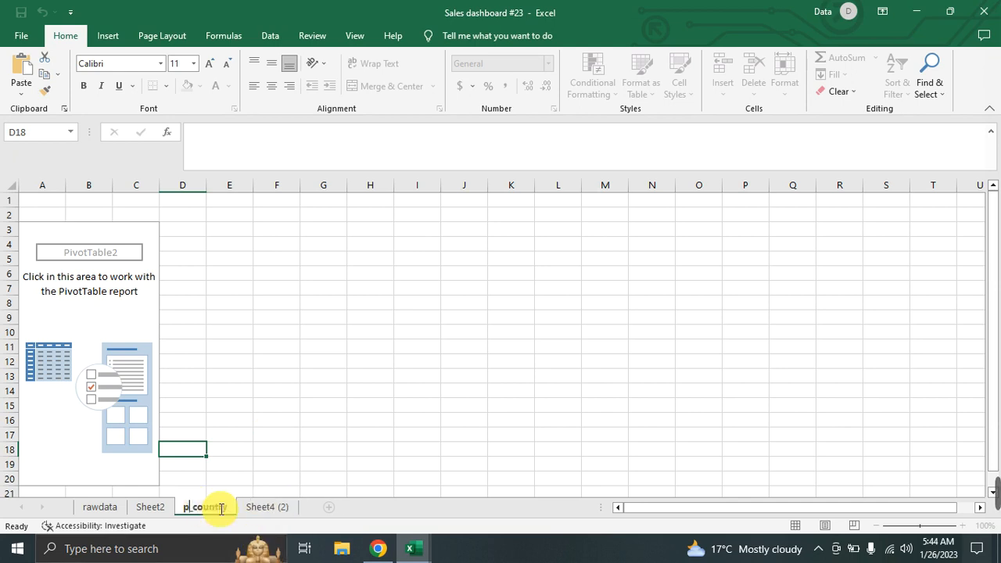
text(sales)
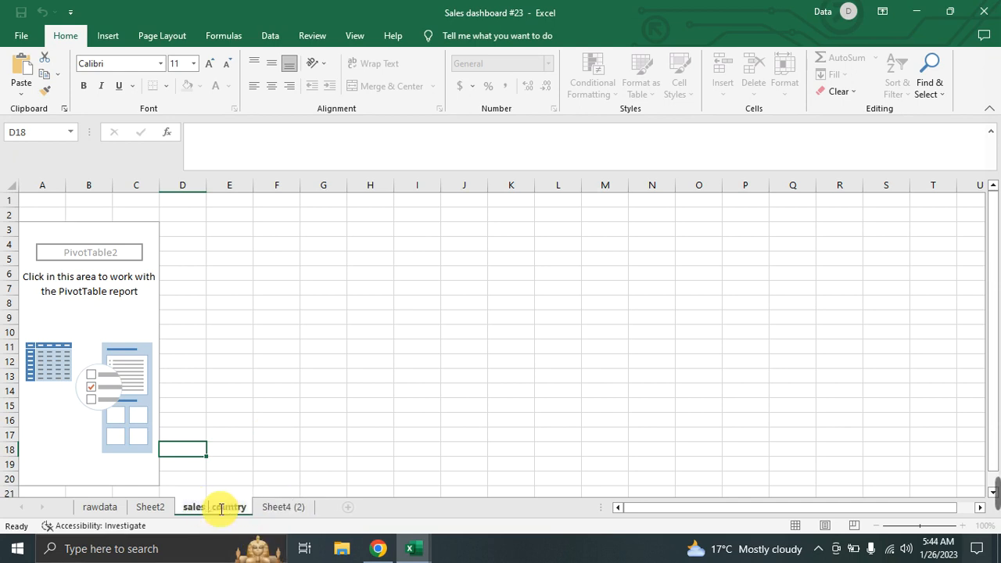
key(Delete)
text(per)
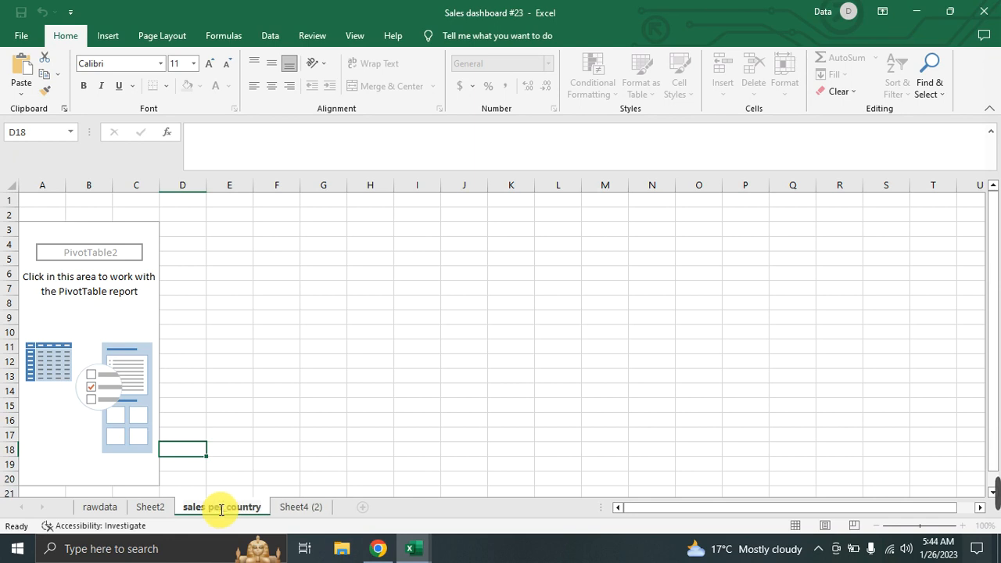
right_click(302, 509)
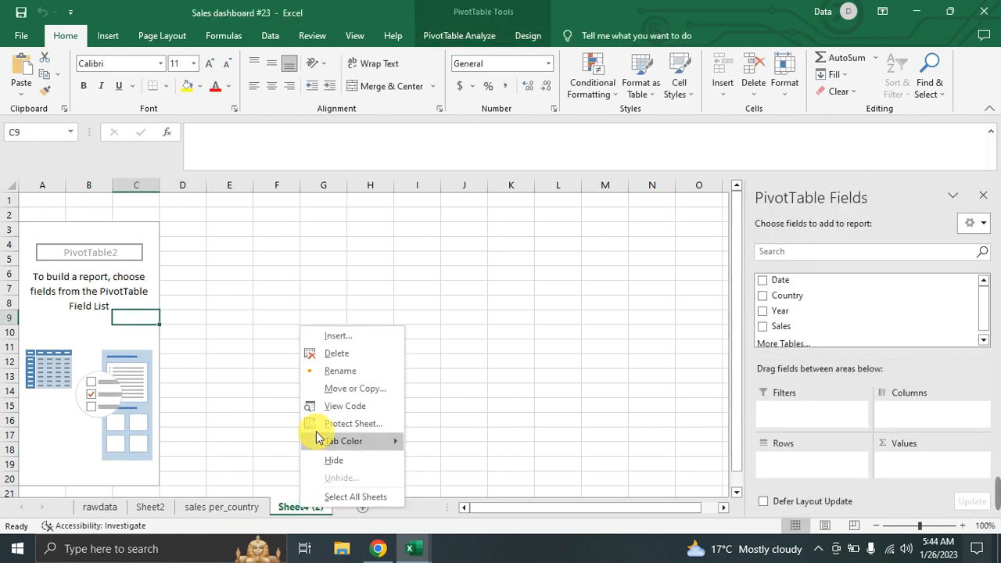
click(334, 338)
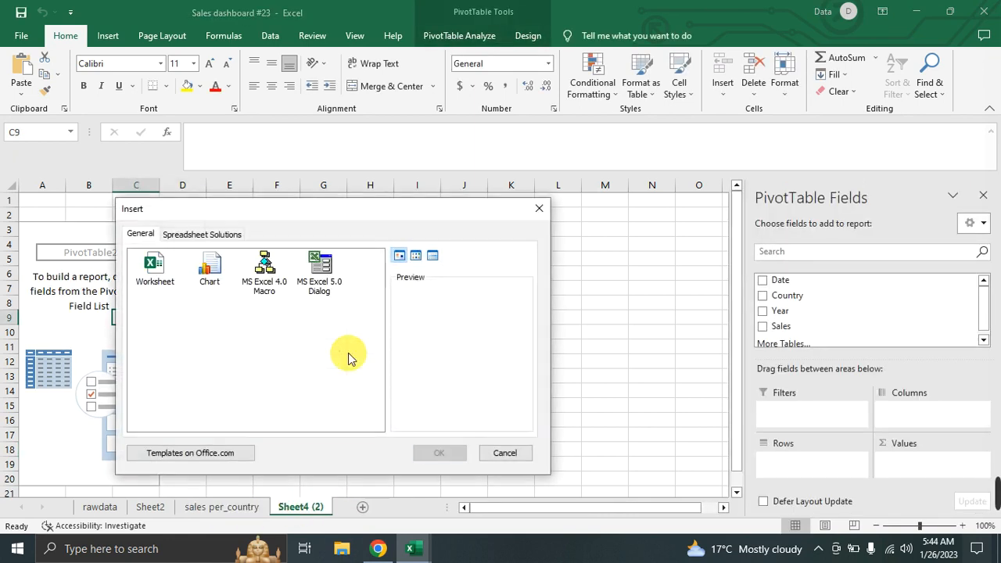
click(539, 208)
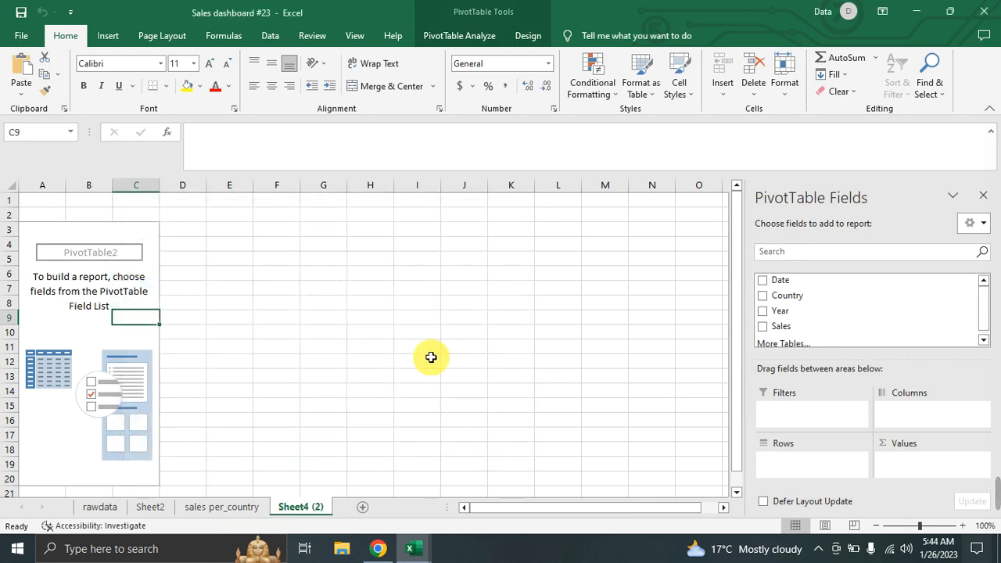
Step: Rename the duplicated PivotTable sheet, Sheet4 (2), as "sales per year"
right_click(303, 505)
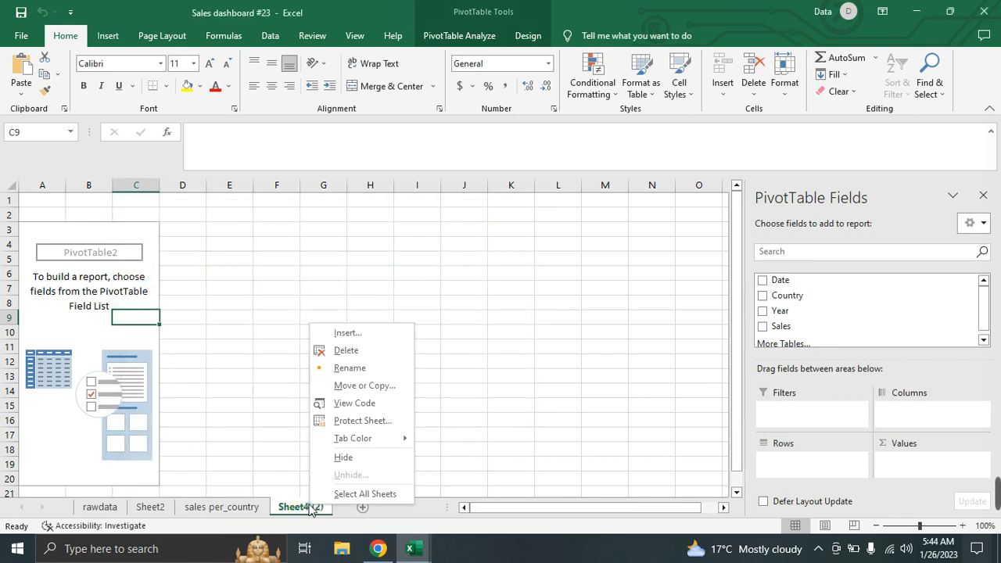
click(344, 369)
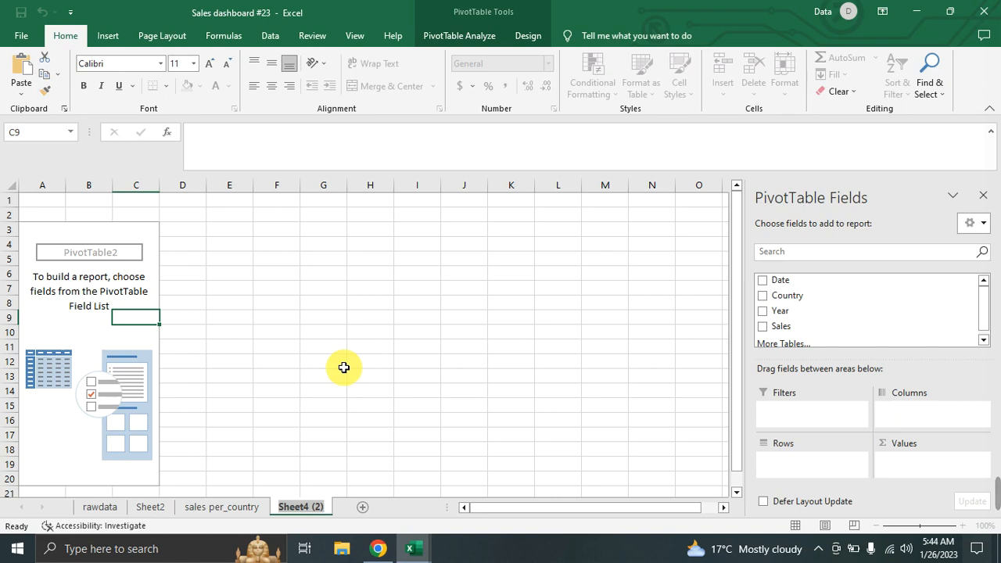
key(BackSpace)
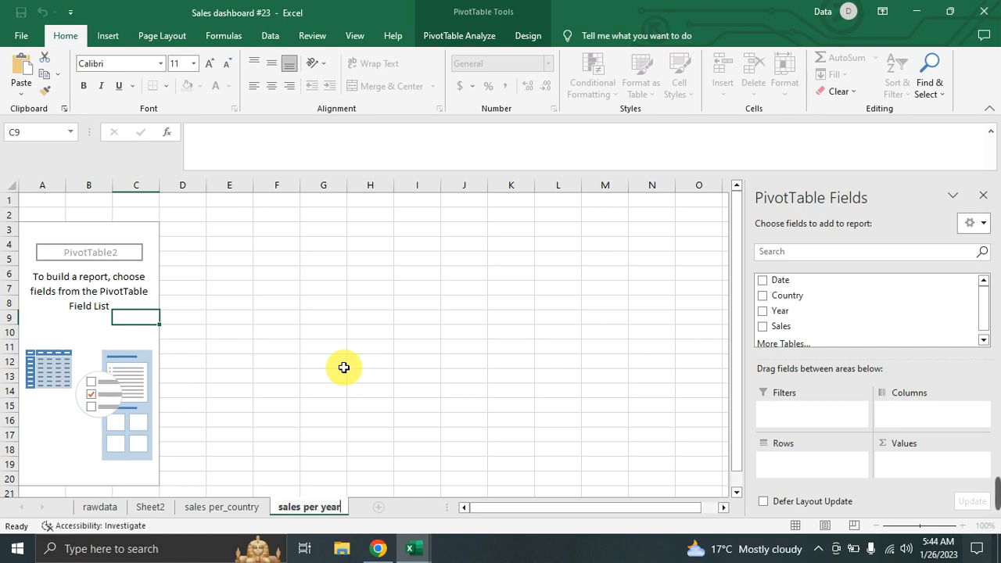
click(437, 374)
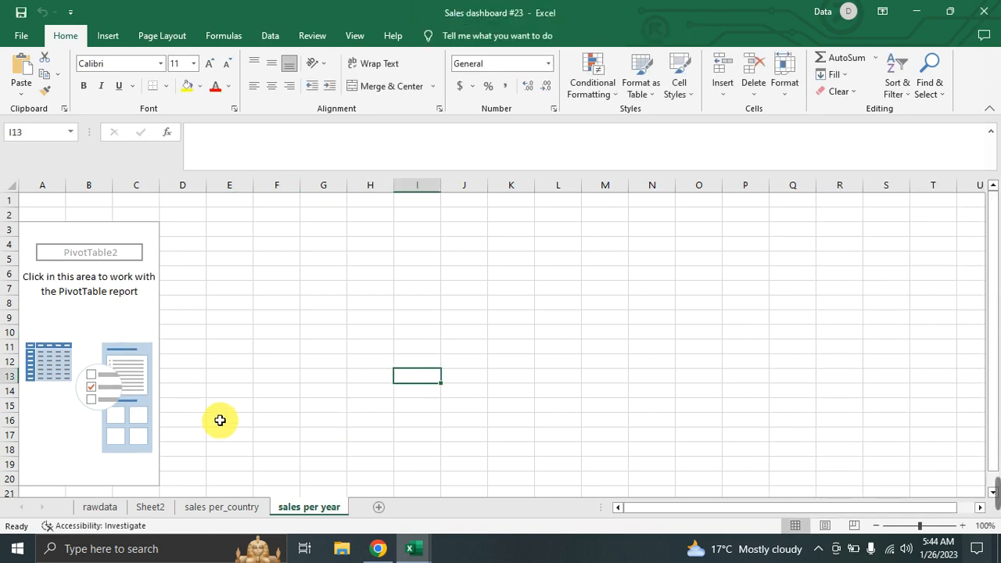
Step: On the sales per_country sheet, add Country to the PivotTable's rows and Sales to its values as a sum
click(232, 511)
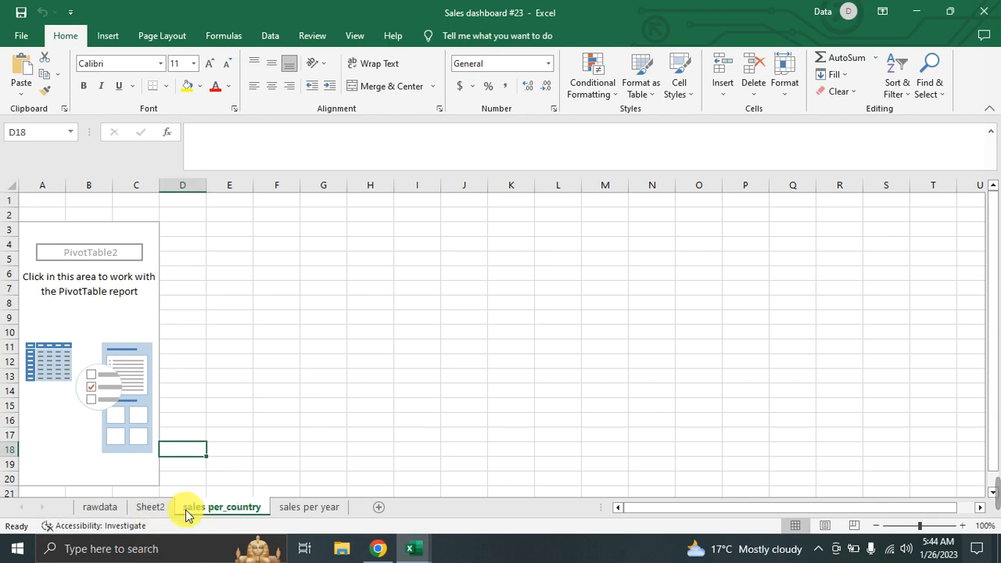
click(128, 307)
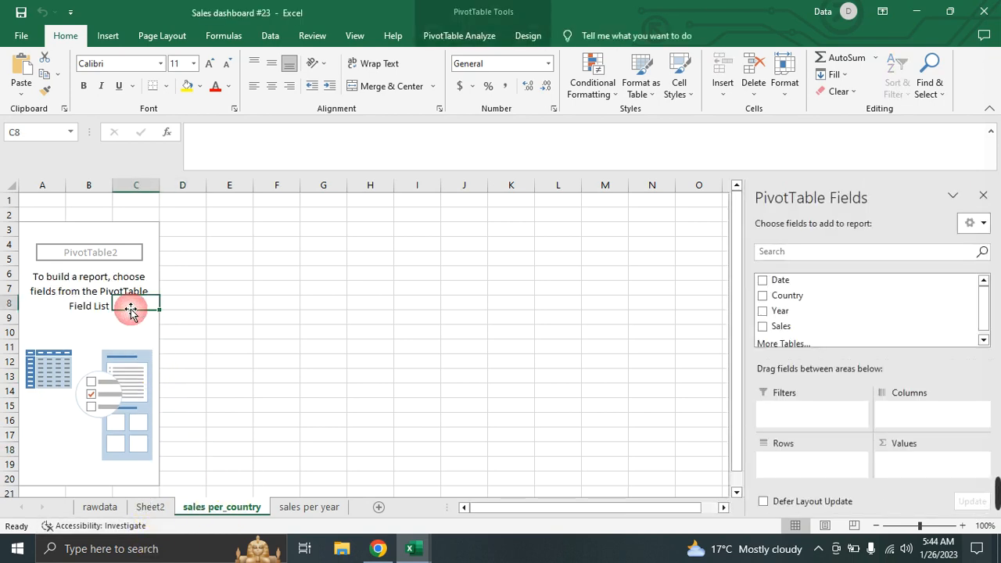
scroll(802, 294, down, 1)
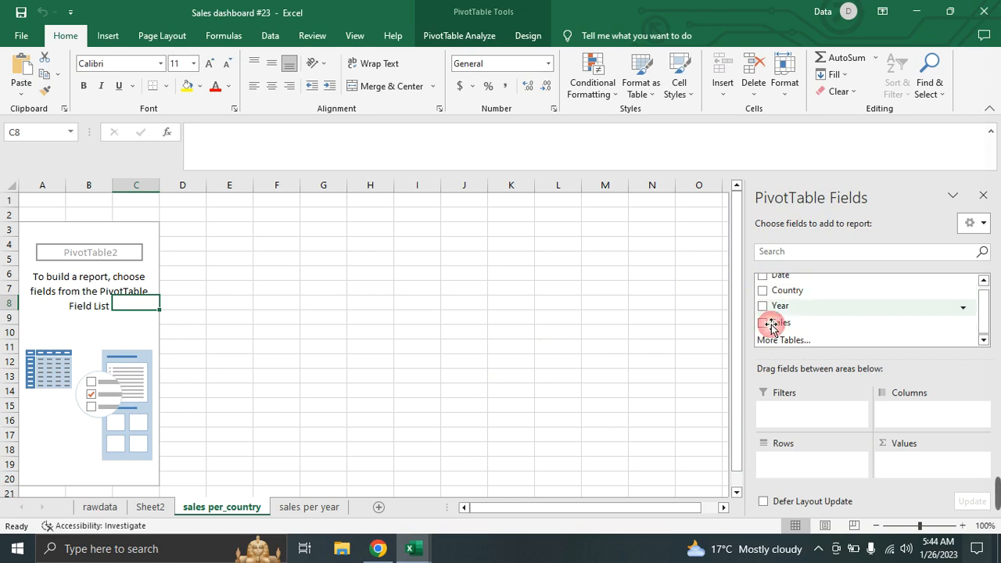
click(762, 291)
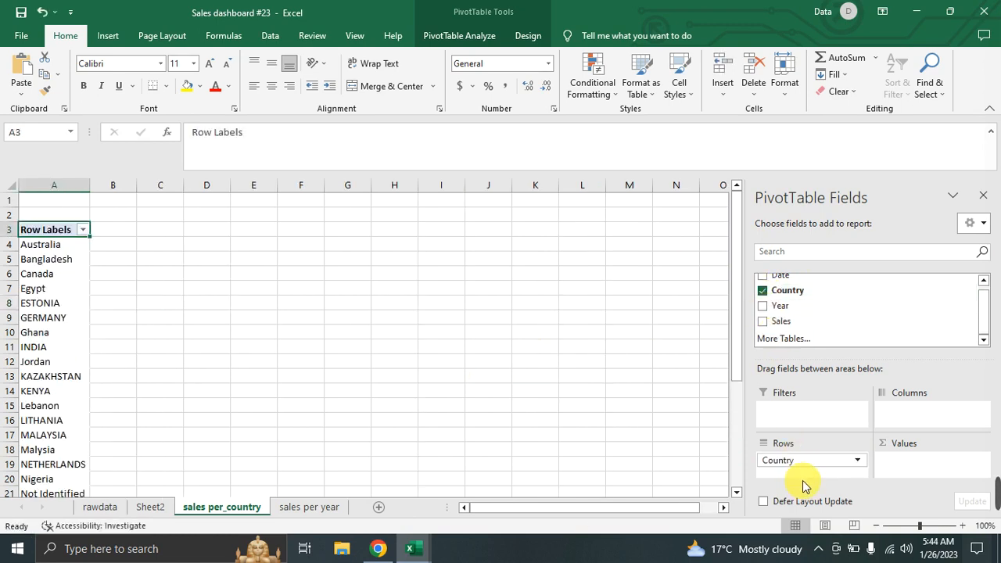
scroll(391, 398, down, 5)
scroll(391, 397, up, 2)
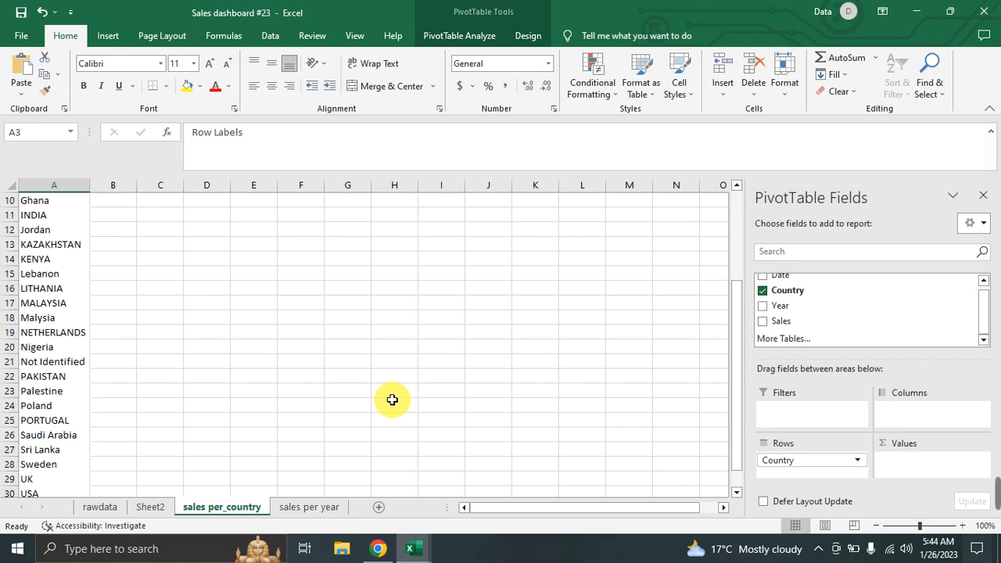
mouse_move(782, 460)
mouse_down()
mouse_move(793, 500)
mouse_move(799, 461)
mouse_up()
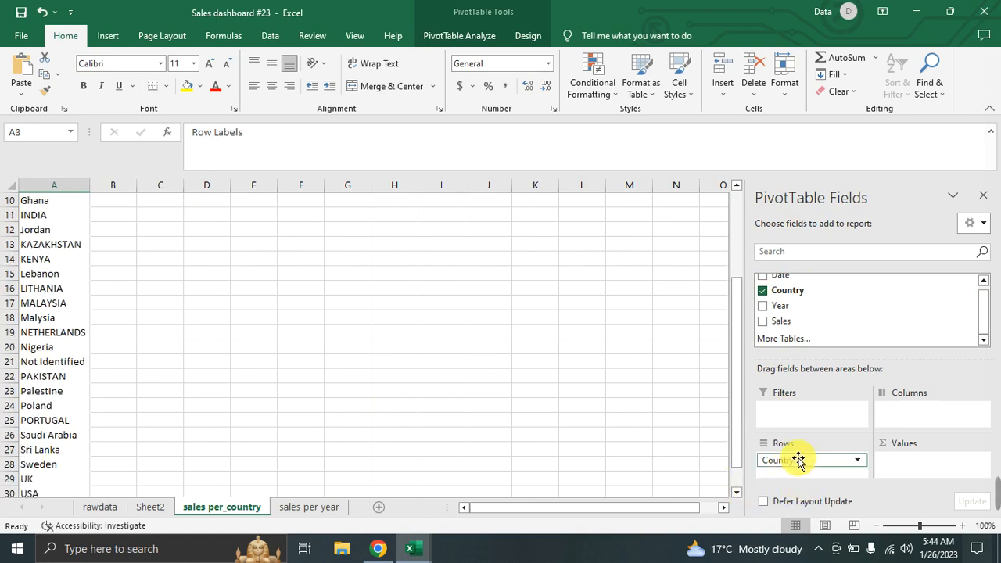
click(763, 322)
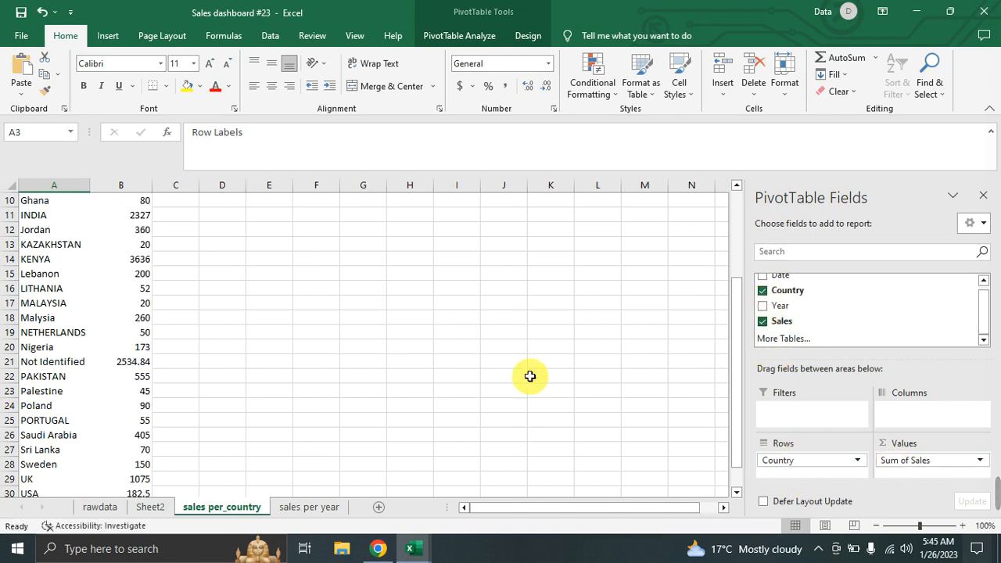
Step: Examine the summed sales per country from the first country down to the grand total
mouse_move(151, 310)
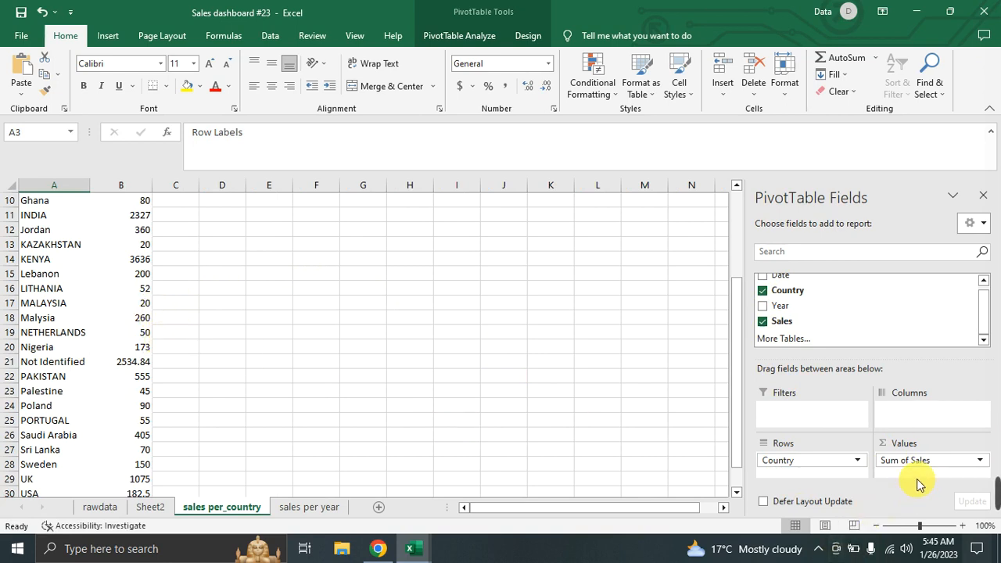
scroll(142, 348, up, 2)
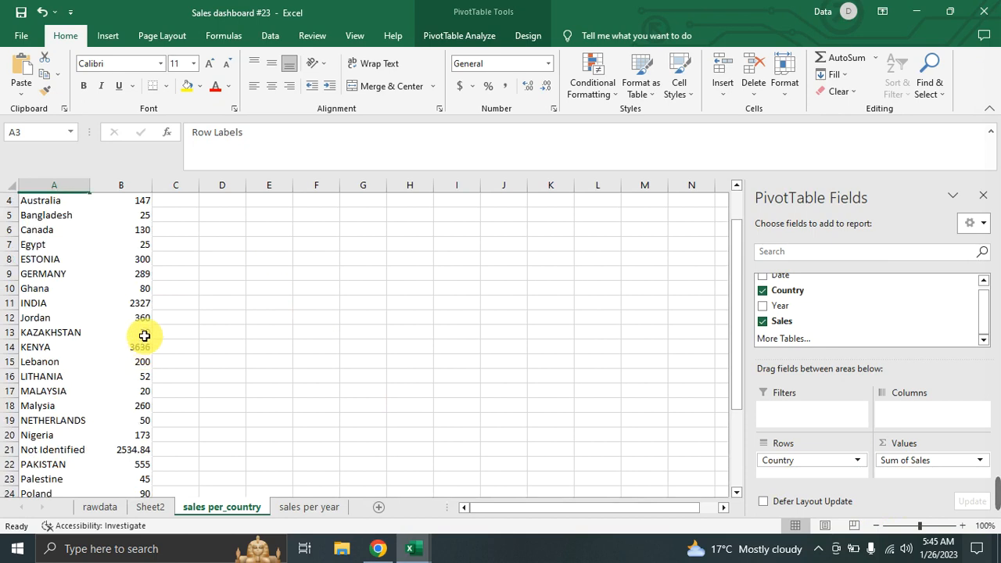
scroll(145, 335, up, 1)
scroll(130, 261, down, 9)
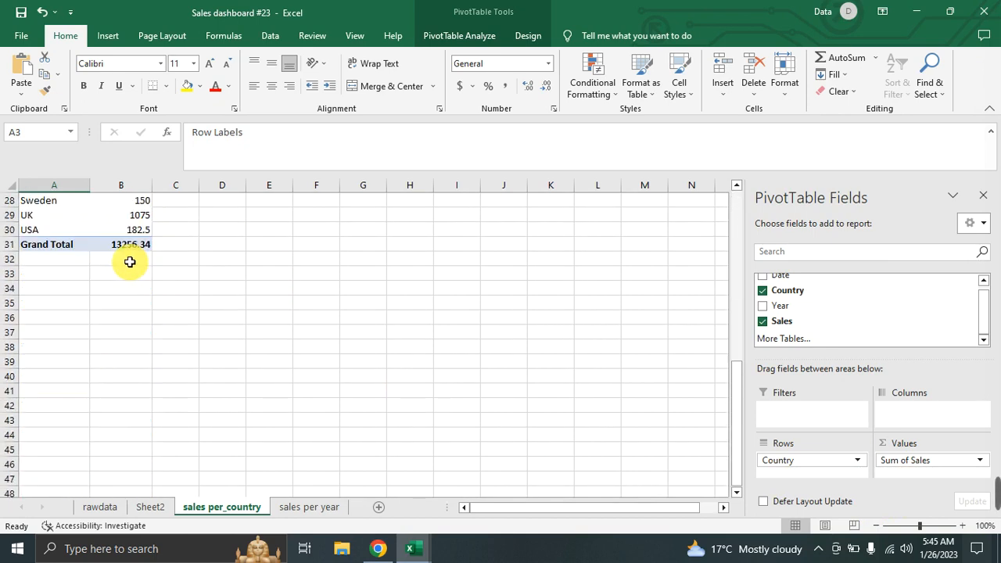
scroll(130, 262, up, 9)
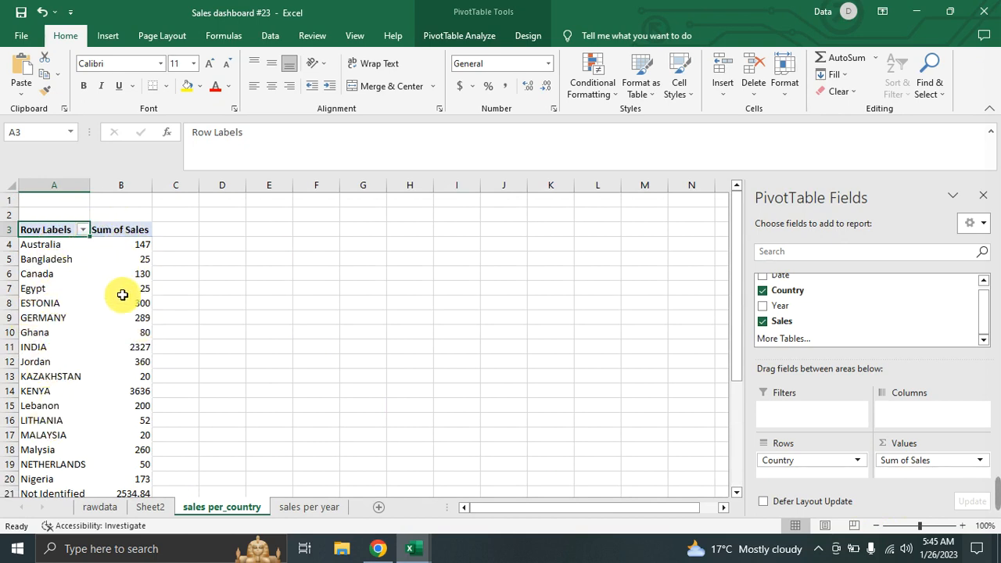
scroll(240, 277, down, 1)
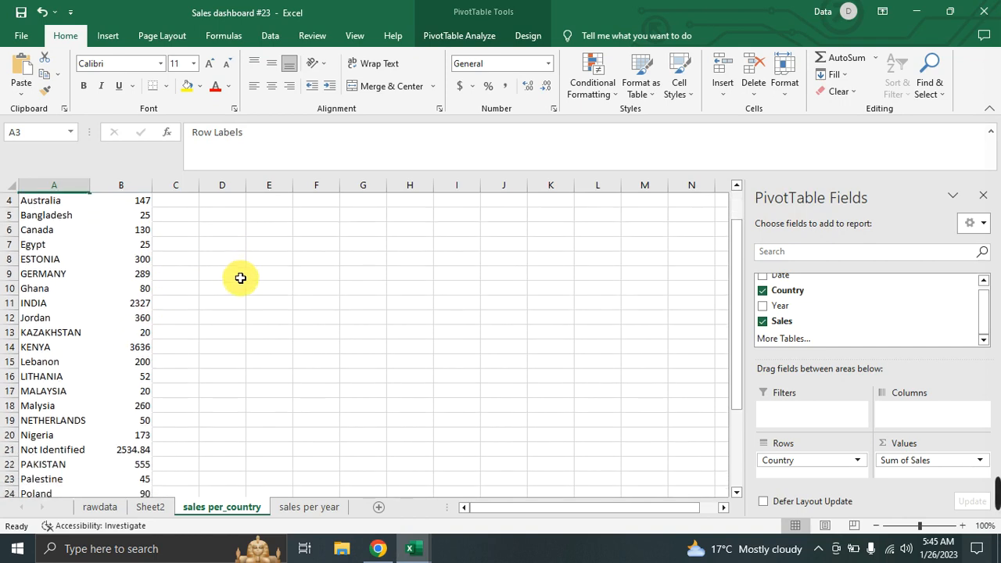
scroll(195, 273, up, 1)
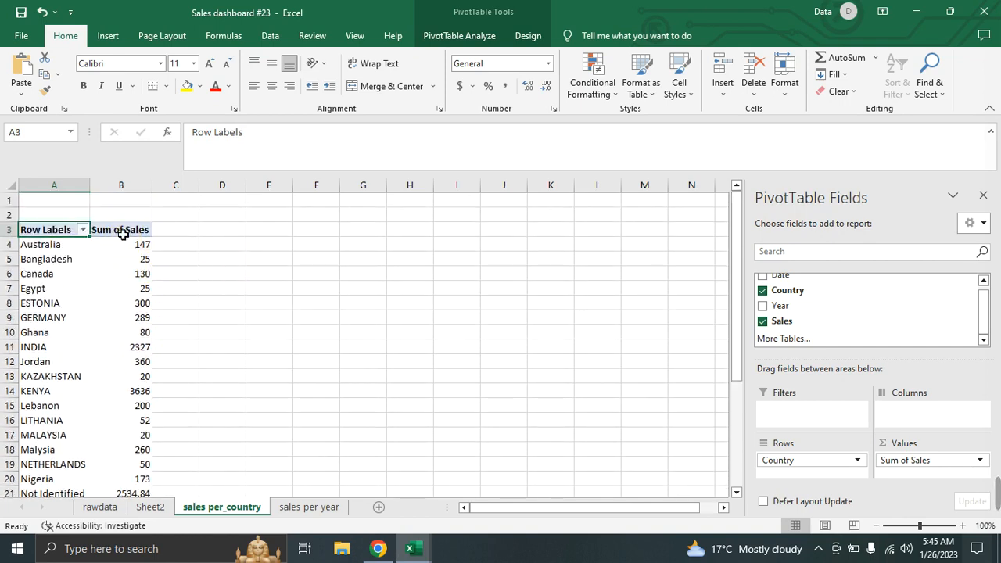
Step: Format the PivotTable's Sum of Sales column, including the grand total, as dollar accounting values without decimals
drag(125, 230, 125, 460)
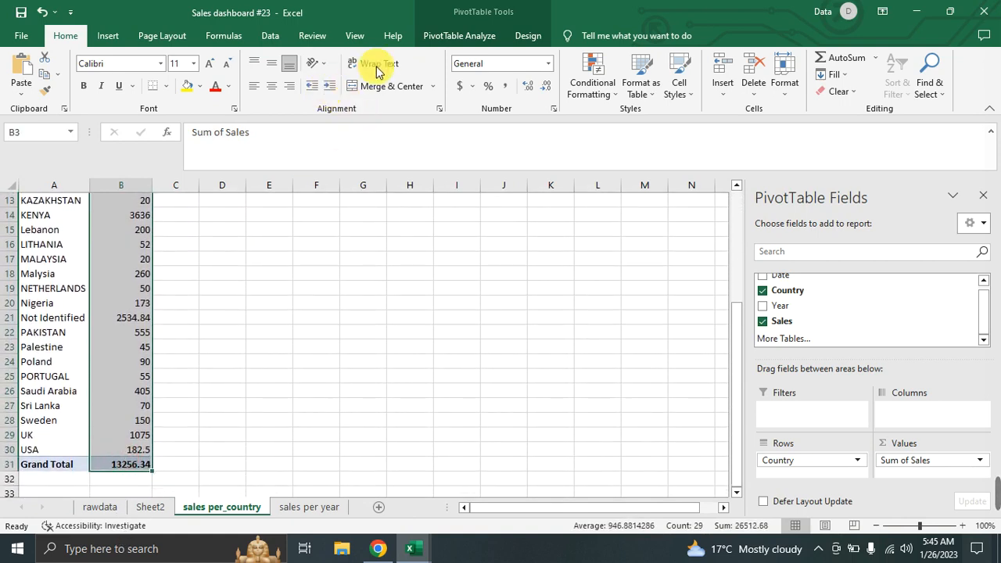
click(460, 88)
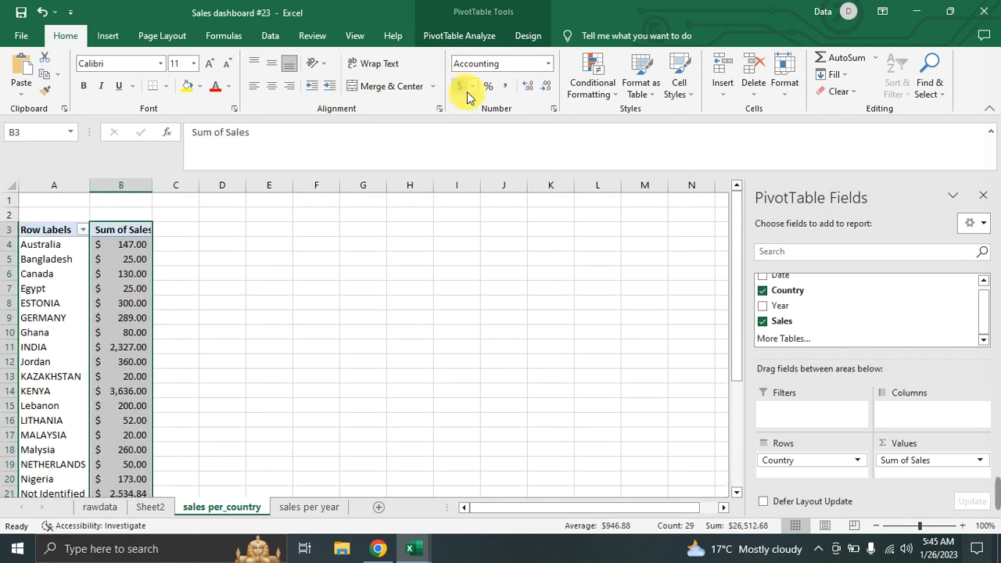
click(547, 88)
click(546, 88)
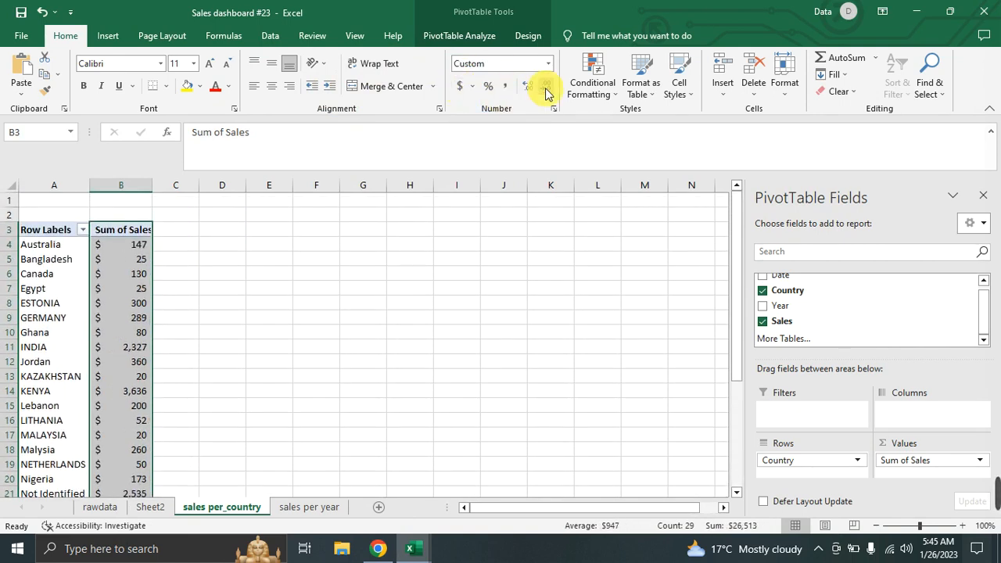
scroll(411, 289, down, 1)
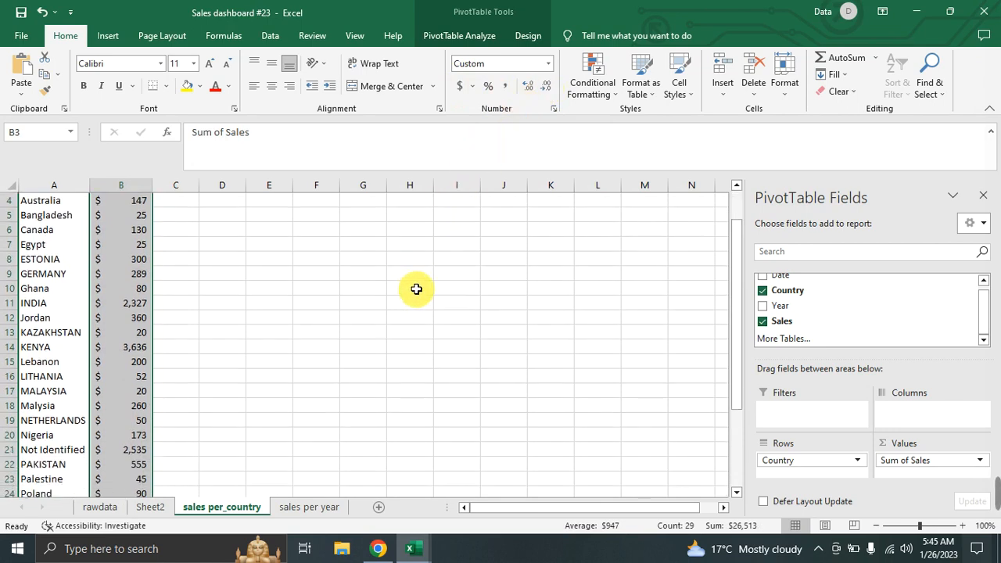
scroll(416, 289, down, 4)
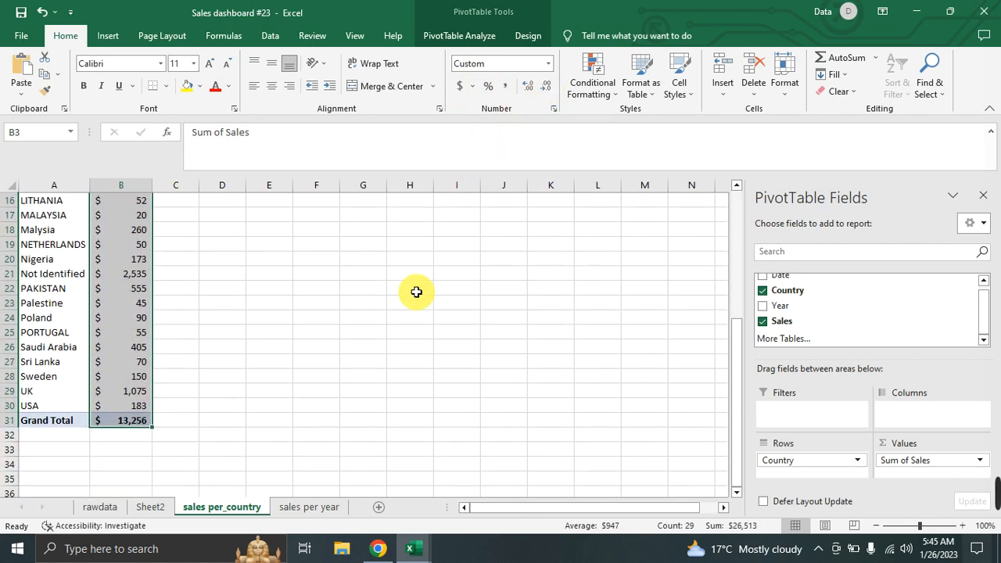
scroll(362, 293, up, 5)
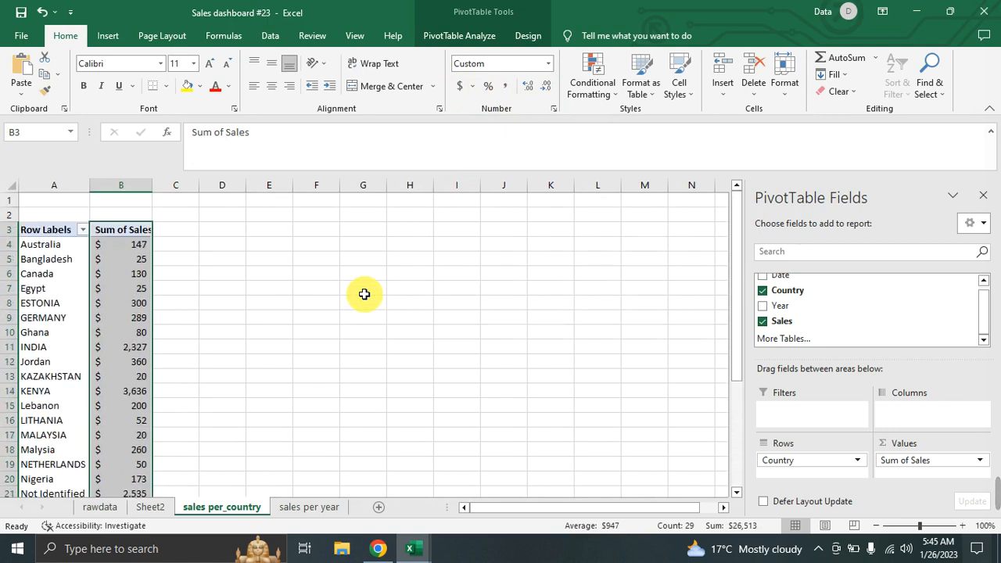
click(287, 303)
scroll(464, 340, down, 2)
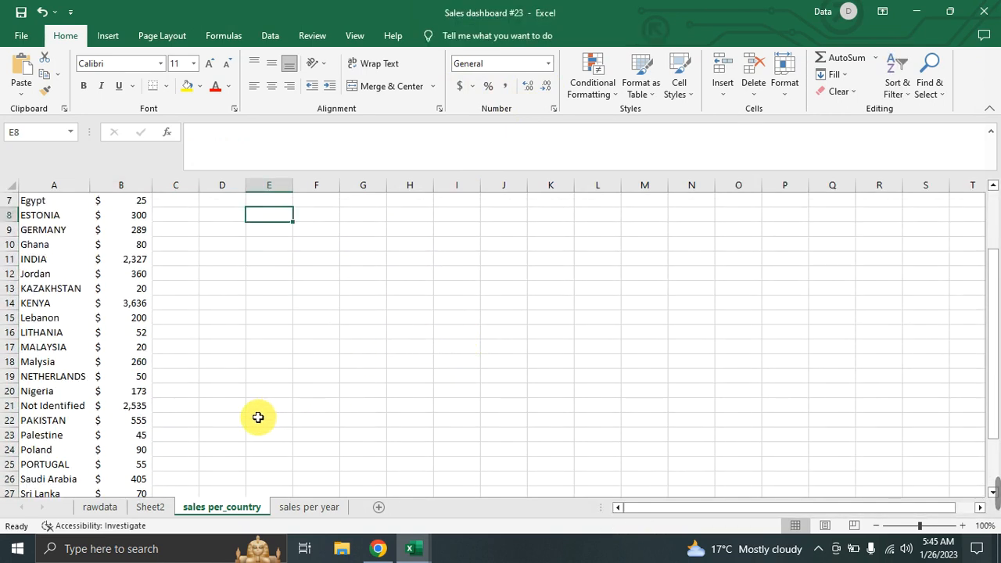
scroll(167, 436, up, 2)
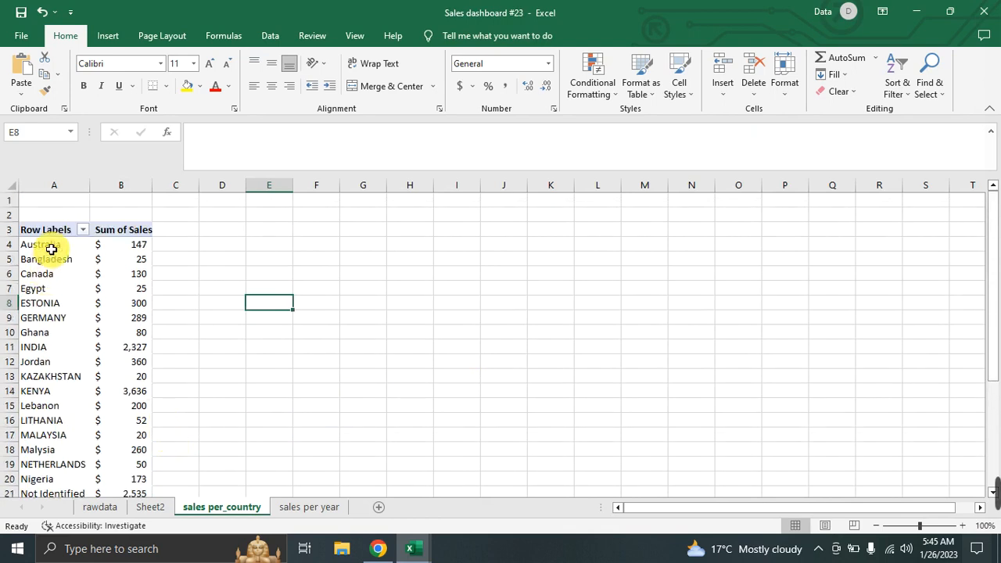
mouse_move(133, 248)
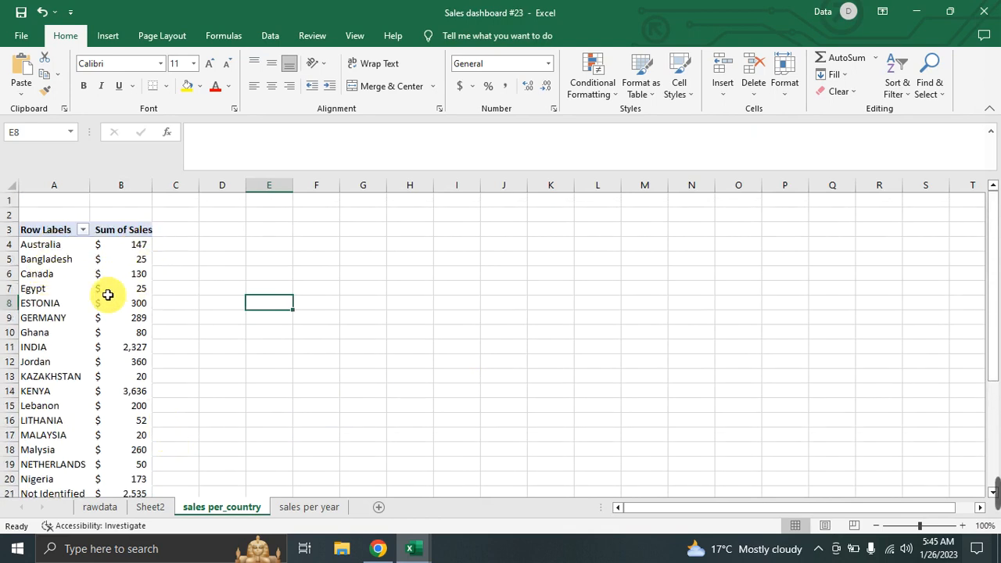
Step: Insert a Clustered Bar PivotChart from the sales per country PivotTable and select the chart
click(116, 232)
click(93, 259)
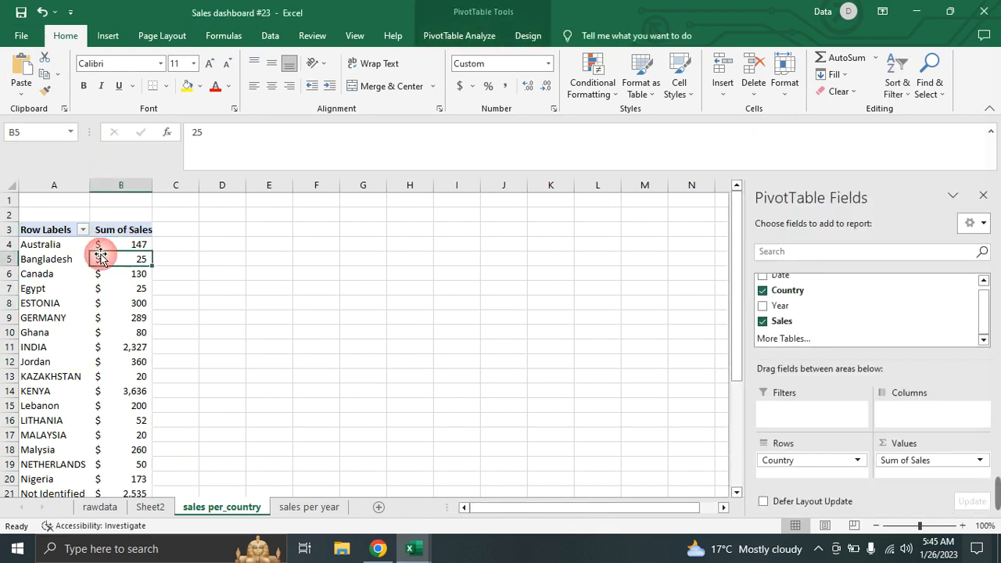
click(107, 229)
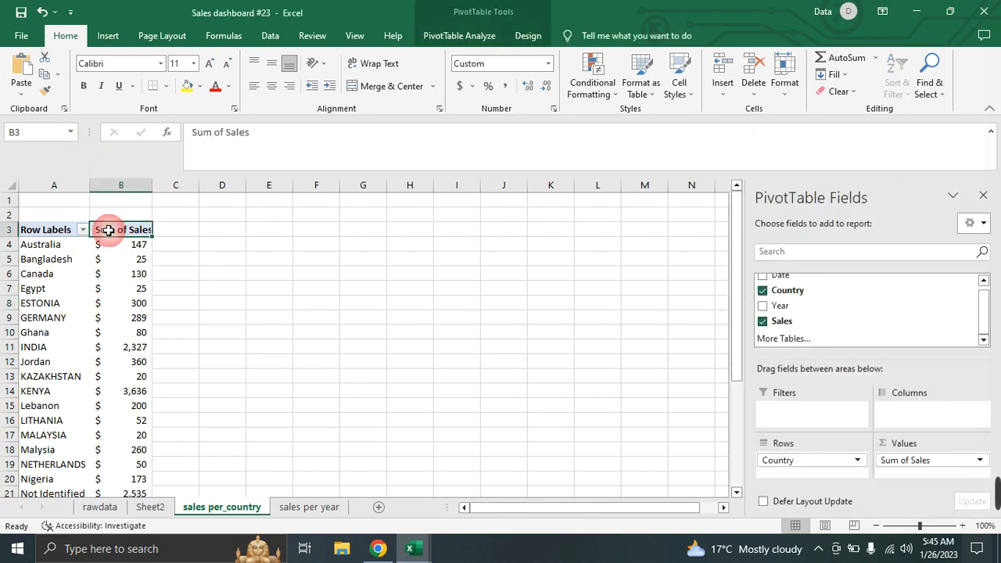
click(108, 36)
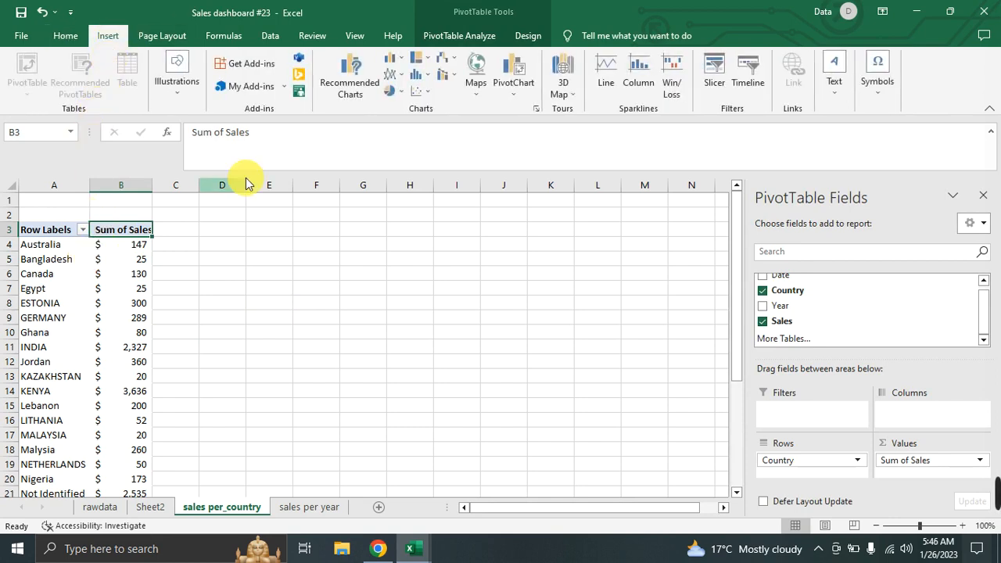
click(510, 95)
click(510, 96)
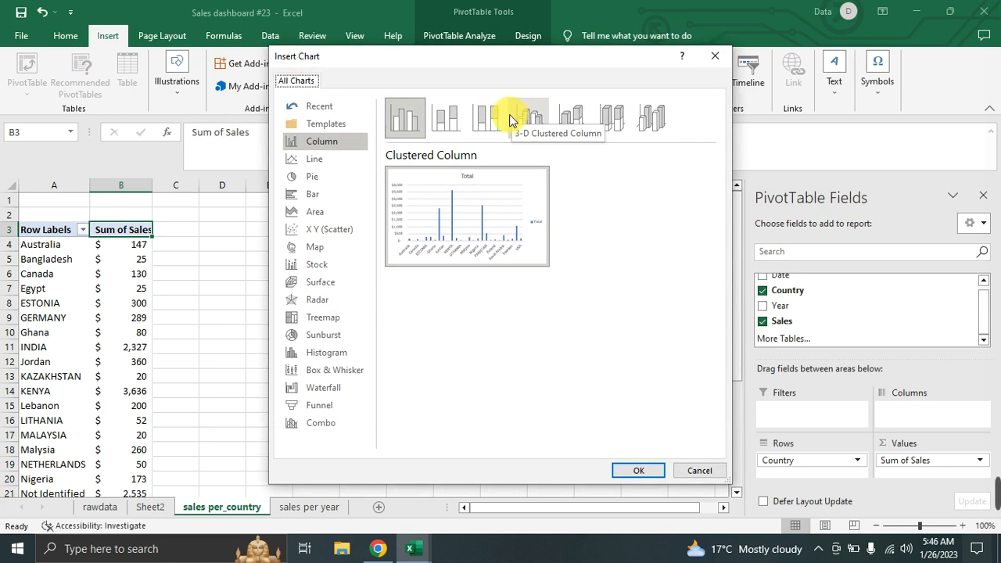
mouse_move(470, 244)
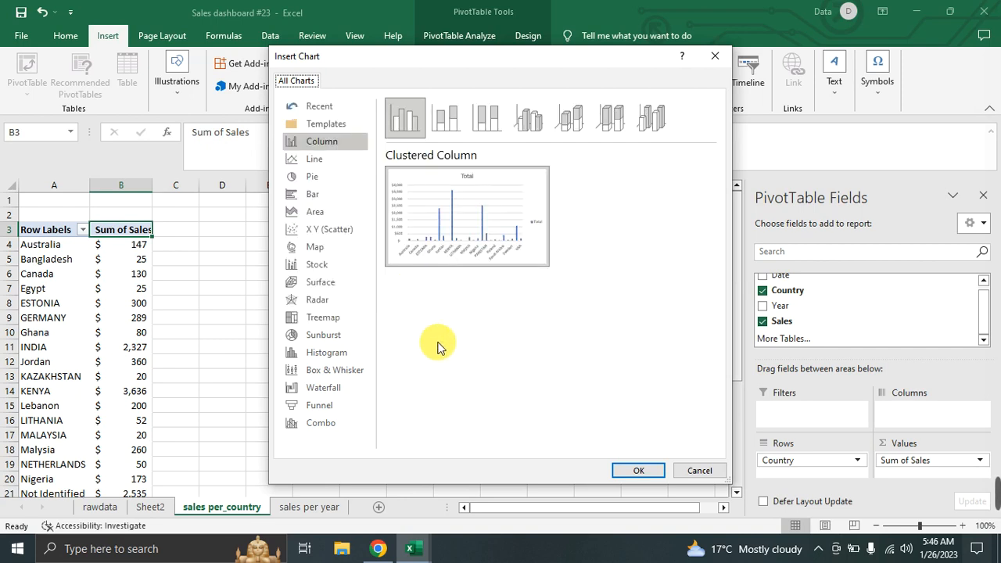
click(331, 228)
click(338, 194)
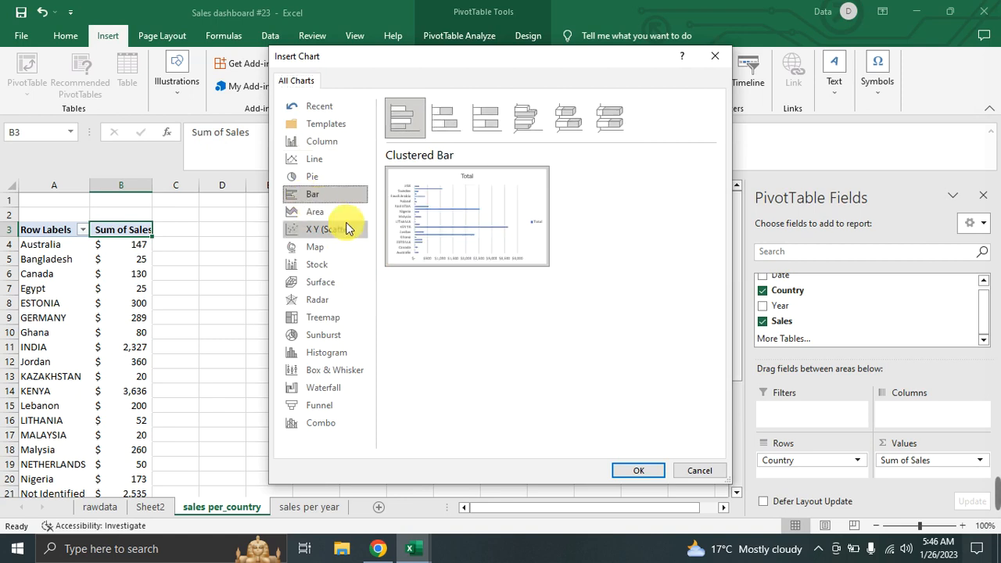
click(637, 473)
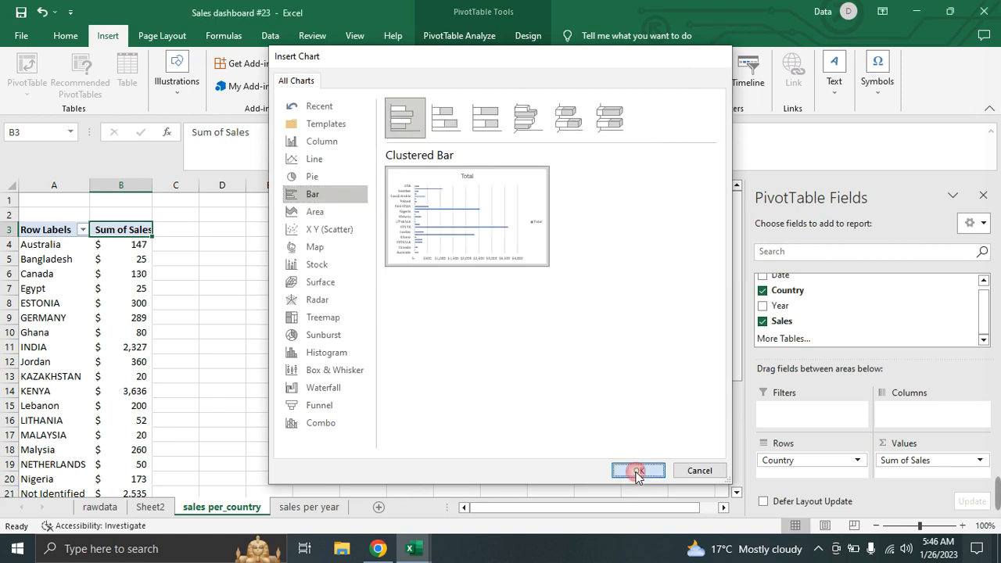
click(615, 368)
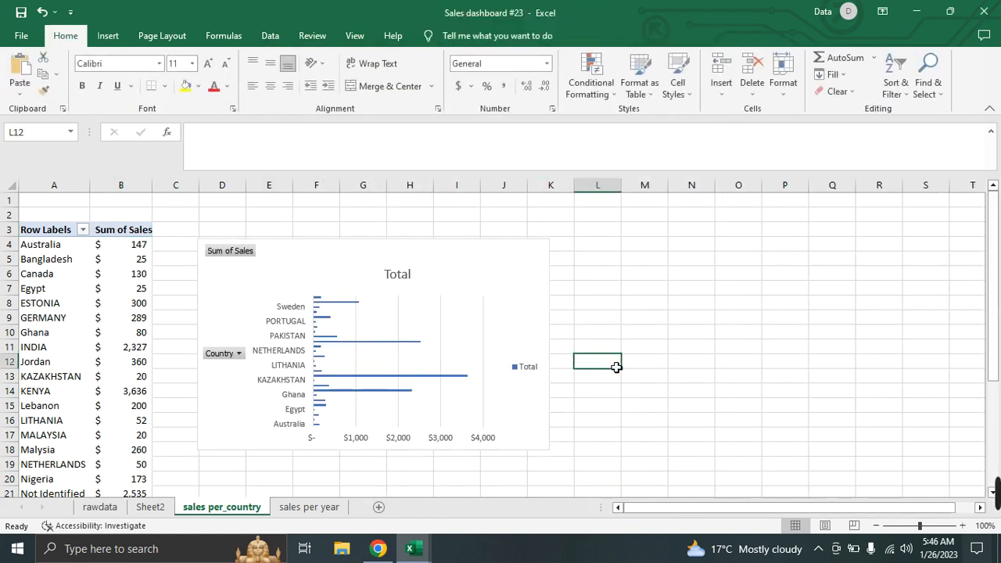
click(465, 277)
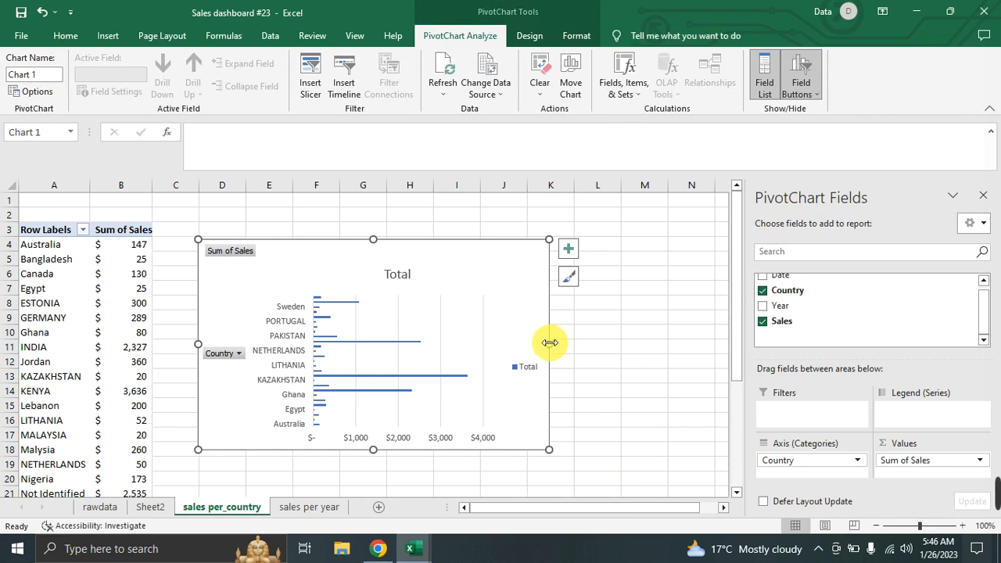
Step: Enlarge the PivotChart to span about columns D to M, make it taller, and title it "Sales per Country"
drag(550, 343, 650, 326)
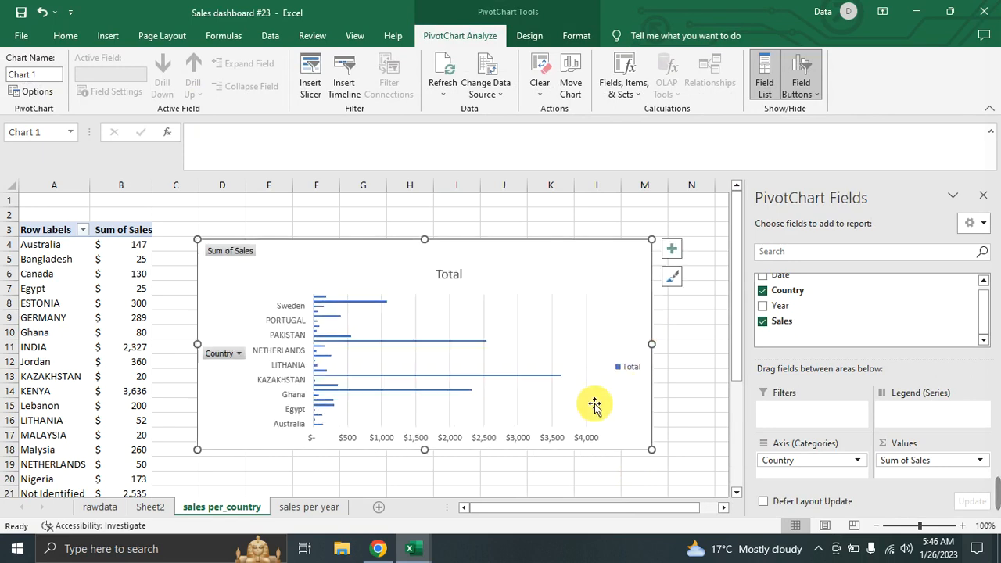
drag(425, 448, 424, 496)
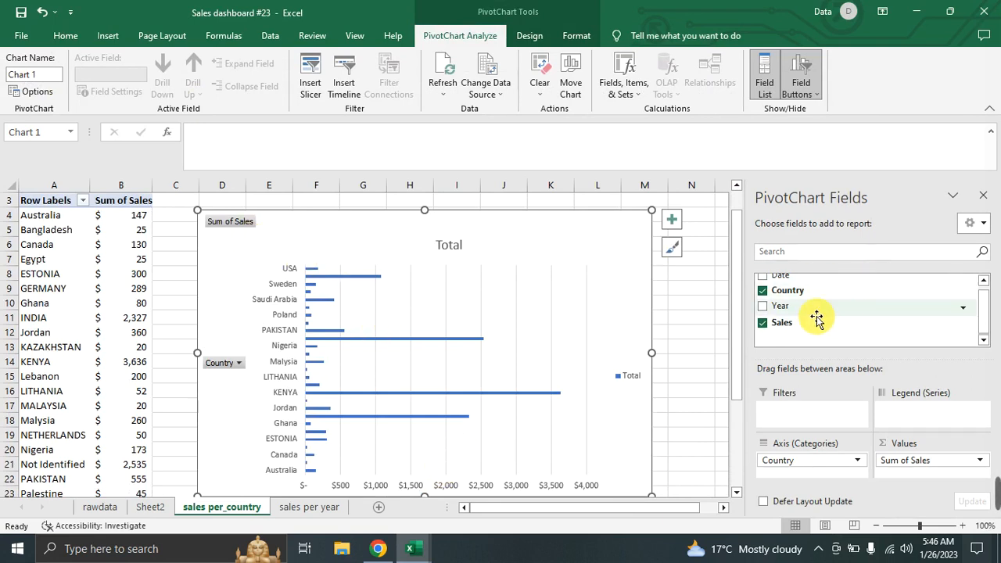
click(451, 245)
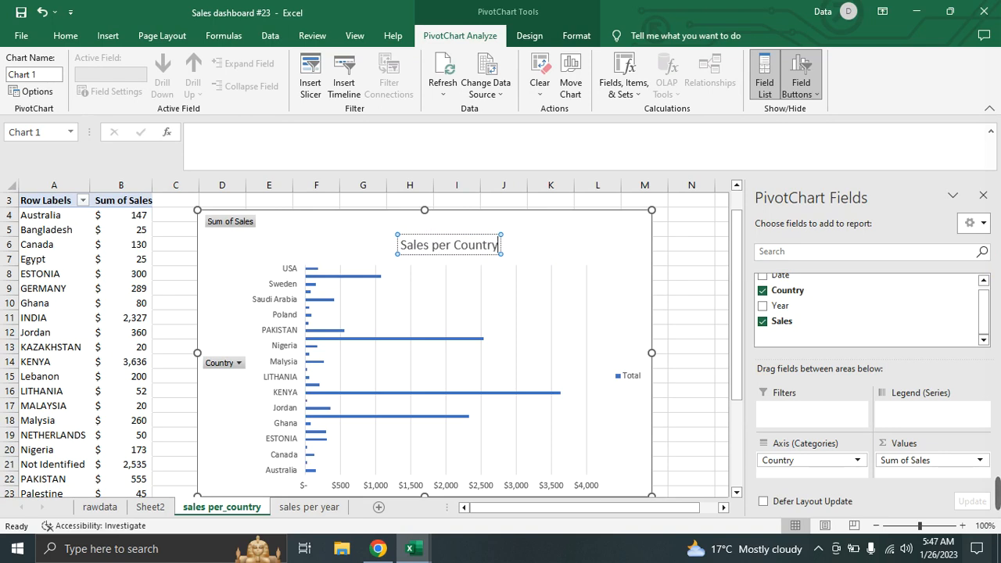
click(687, 305)
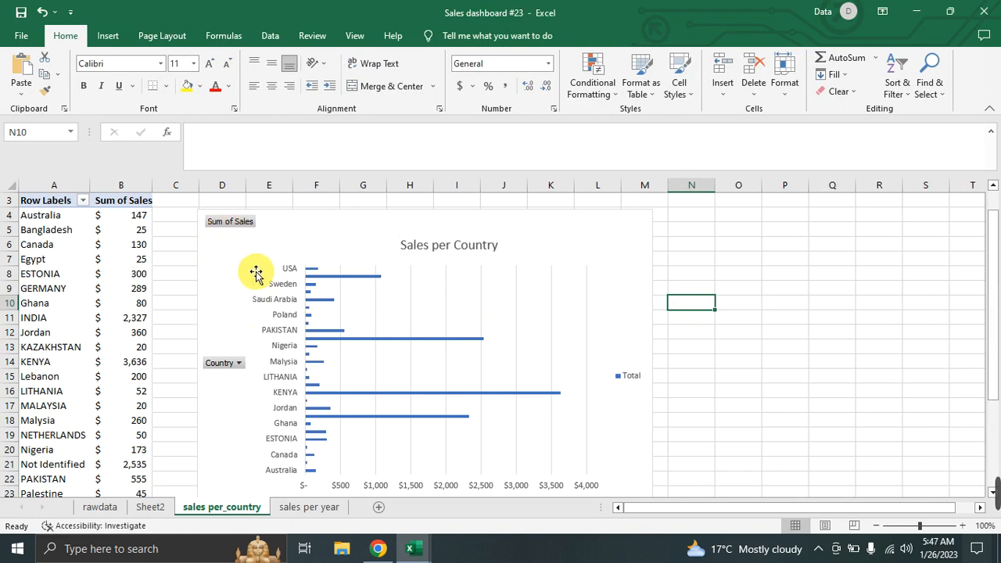
Step: Hide all field buttons on the Sales per Country chart
right_click(237, 226)
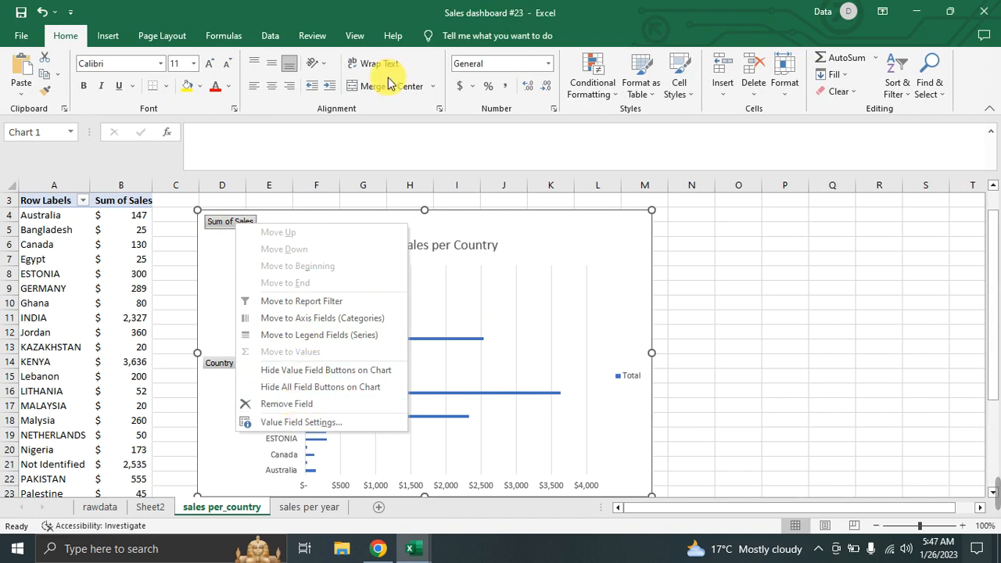
click(332, 387)
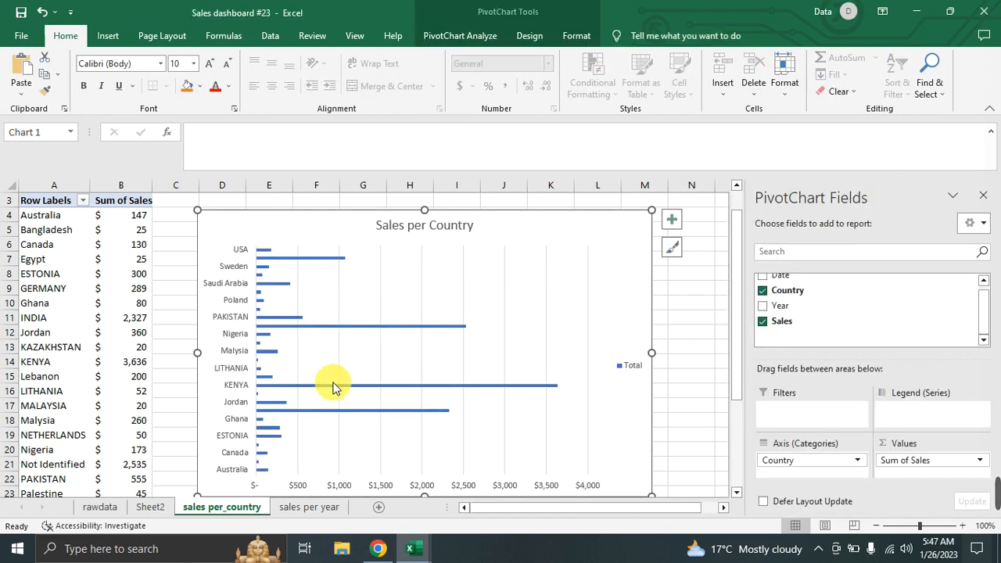
click(687, 376)
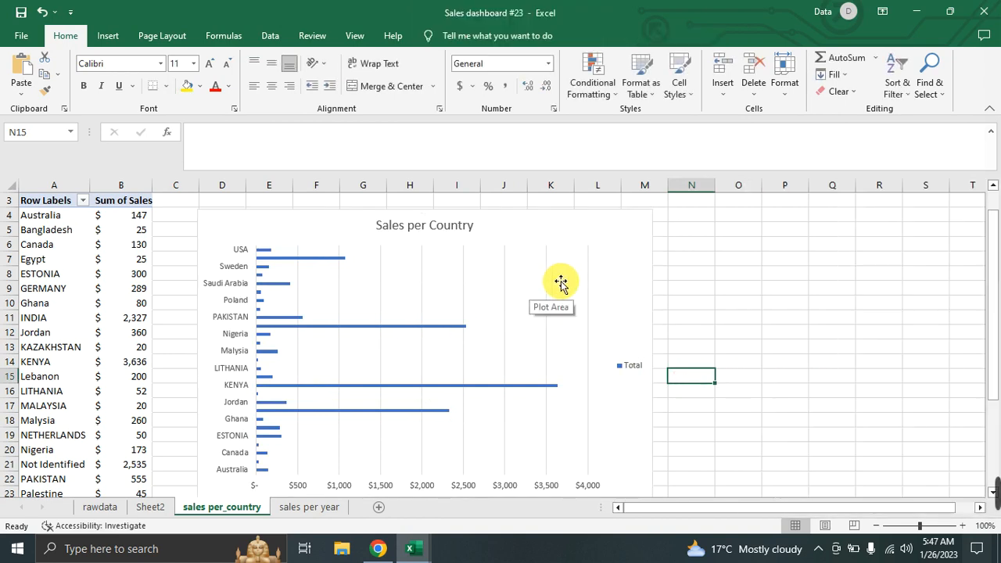
Step: Apply the last chart style, with a bold title and shadowed bars on a white background, to the Sales per Country chart
click(603, 274)
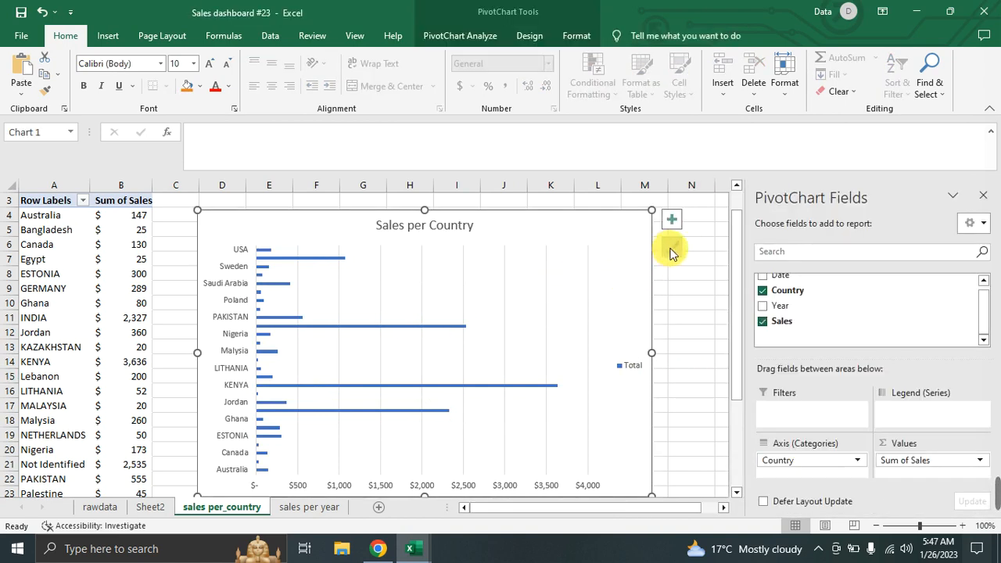
click(671, 251)
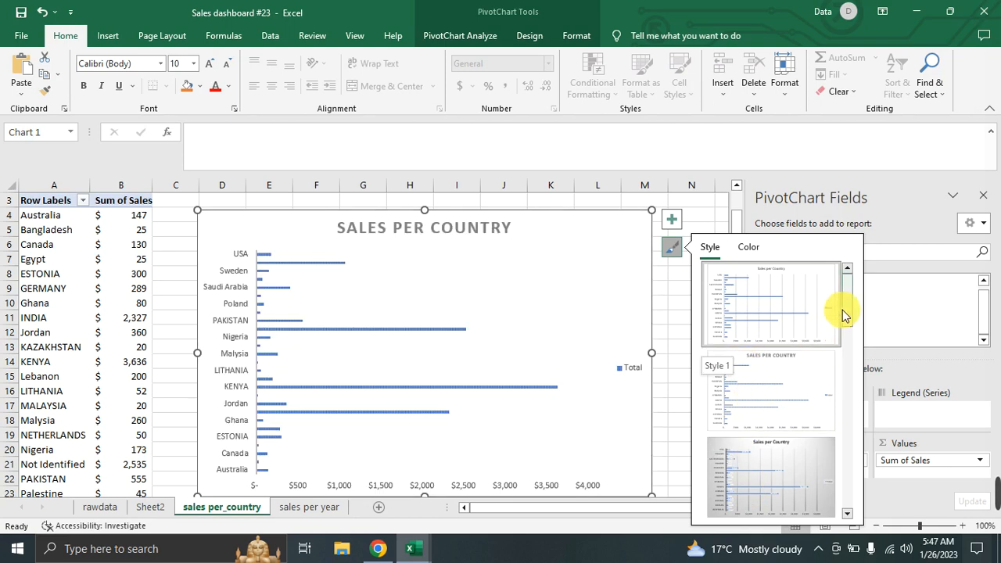
drag(843, 313, 867, 487)
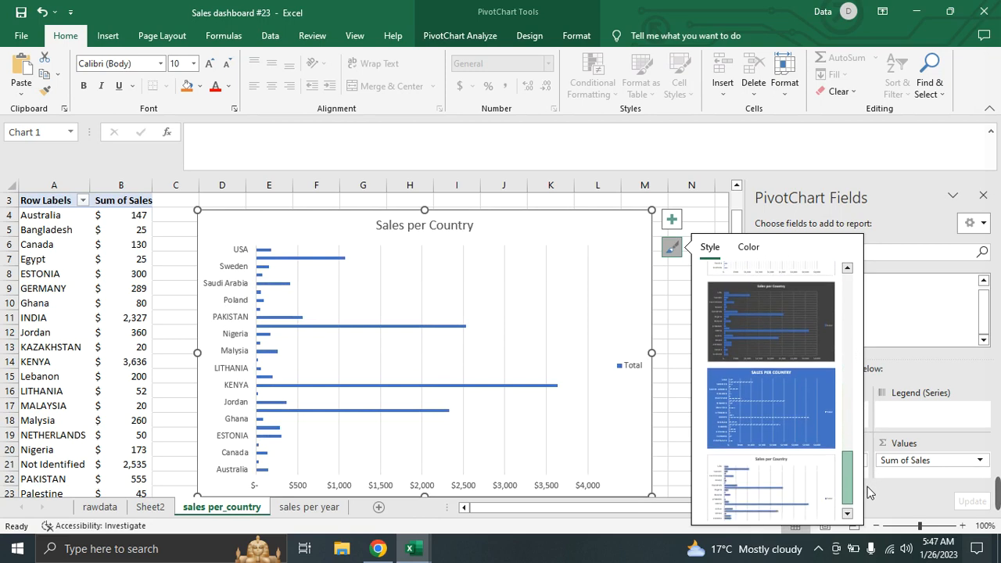
click(761, 486)
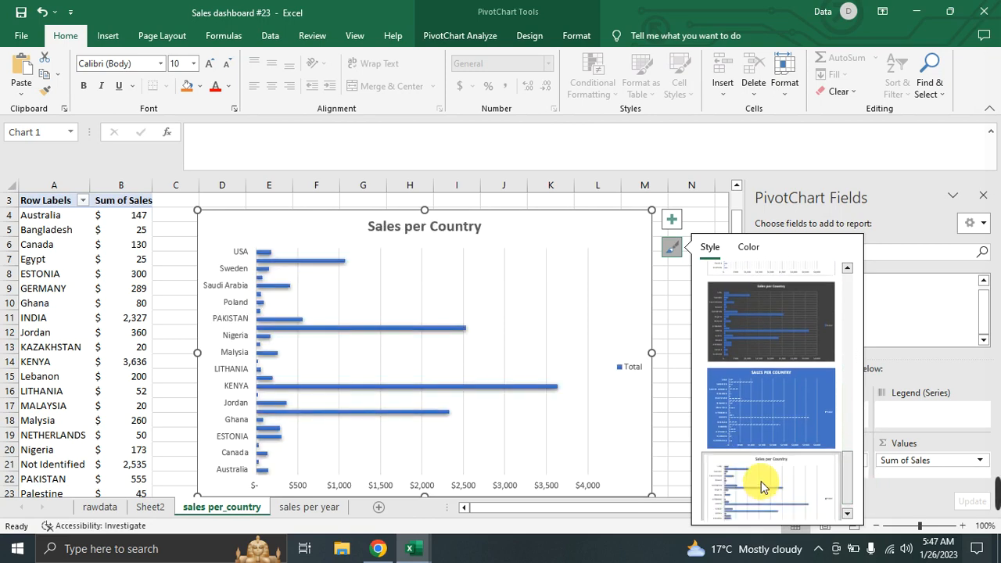
click(665, 395)
click(731, 344)
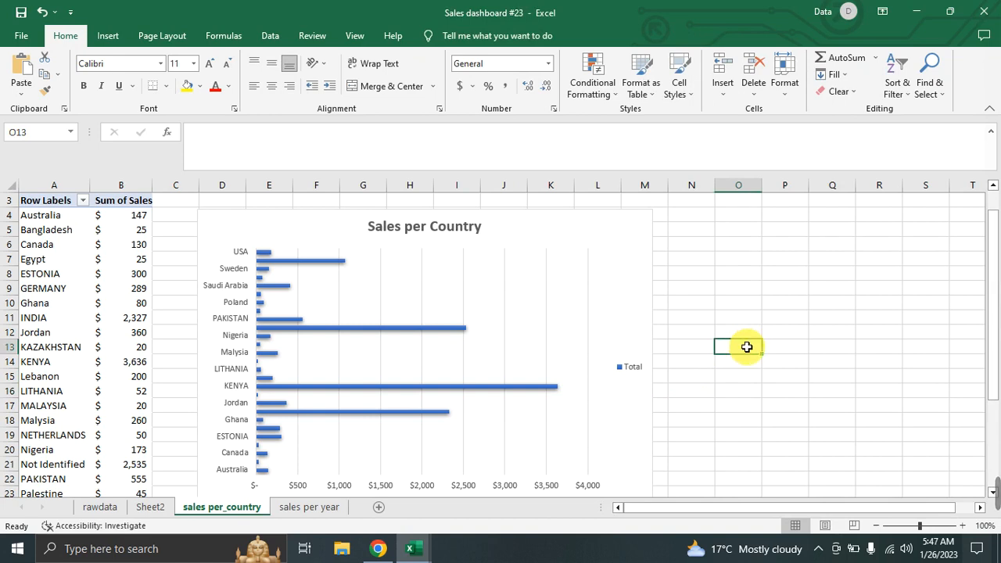
Step: Move the Sales per Country chart so that it starts at column E, around row 3, clear of the PivotTable
scroll(747, 348, down, 2)
scroll(746, 348, up, 3)
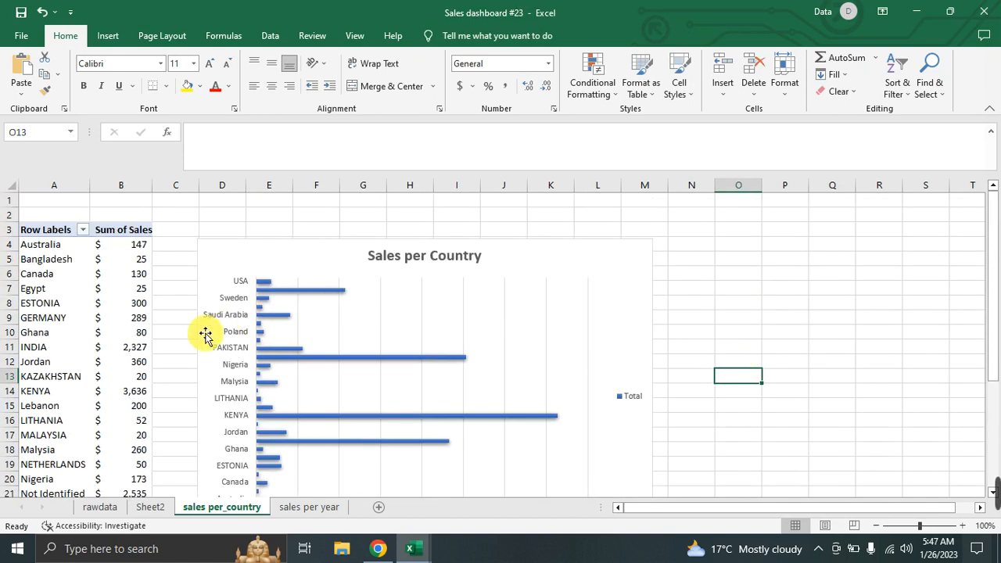
drag(292, 264, 344, 244)
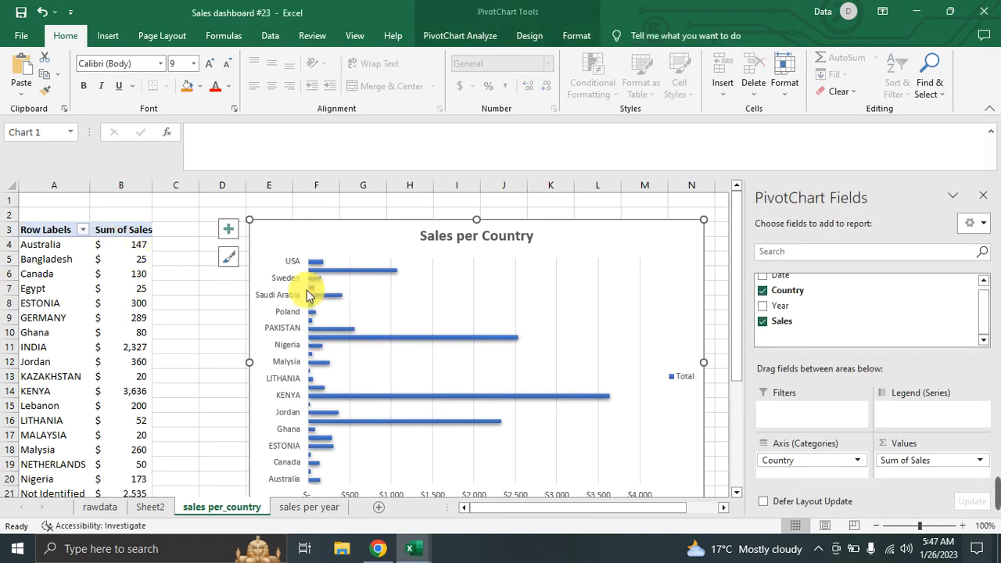
click(203, 319)
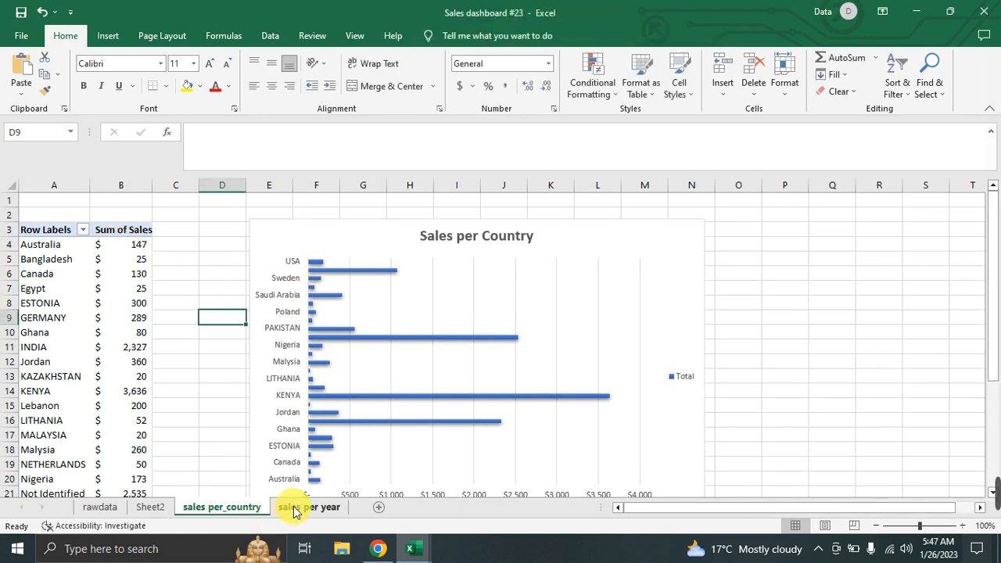
Step: Review the source table's columns on the rawdata sheet and return to the sales per year sheet
click(296, 510)
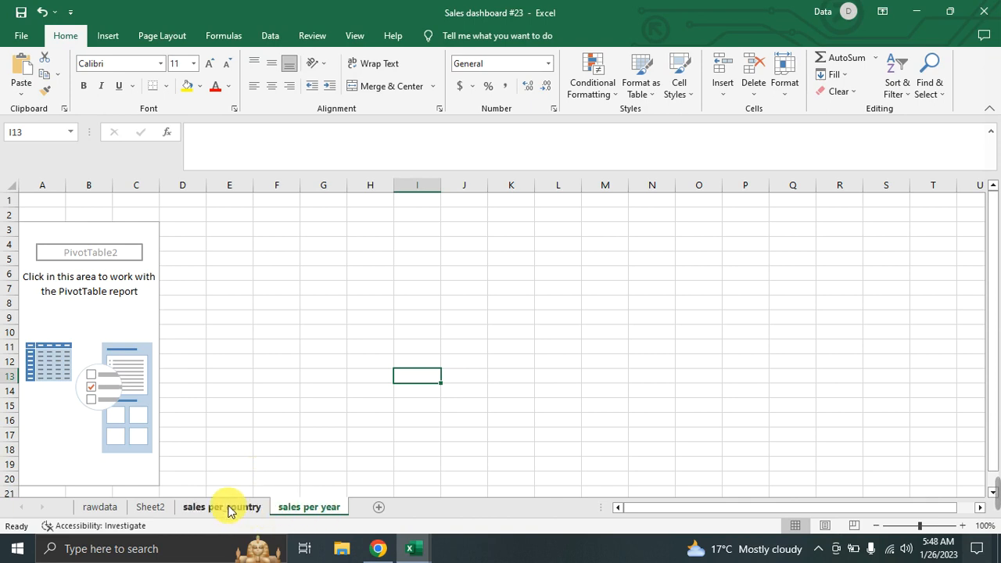
click(103, 509)
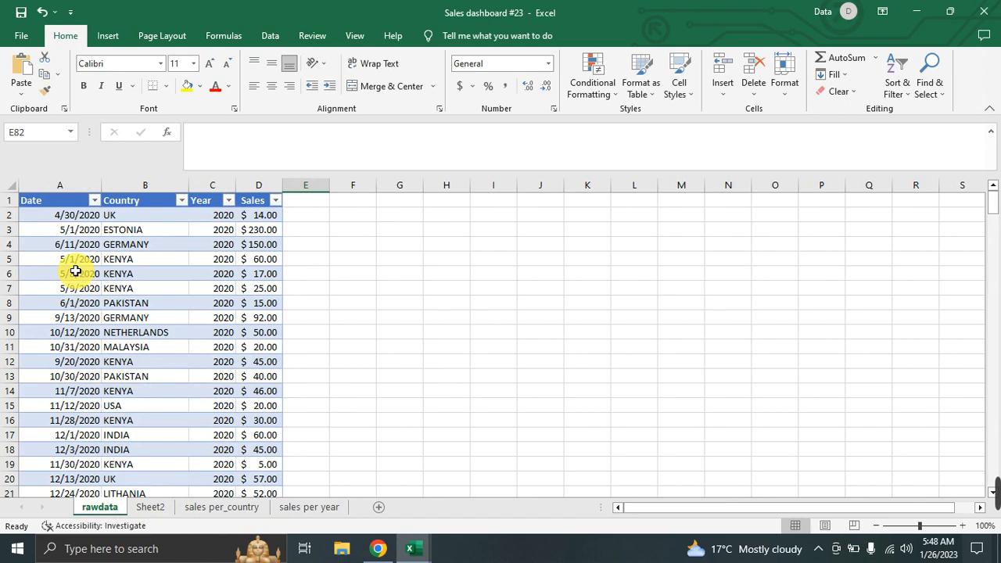
click(47, 201)
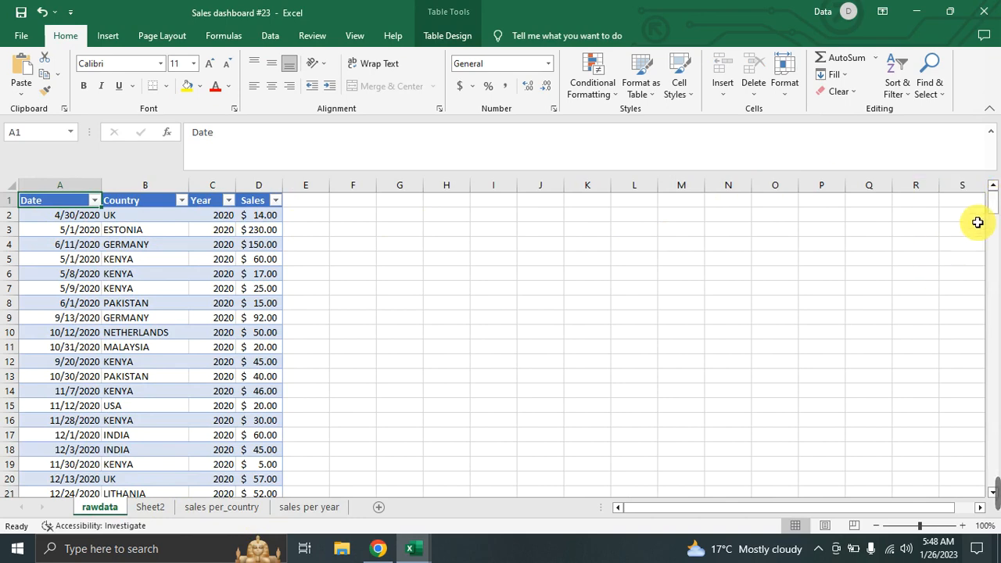
drag(994, 215, 989, 160)
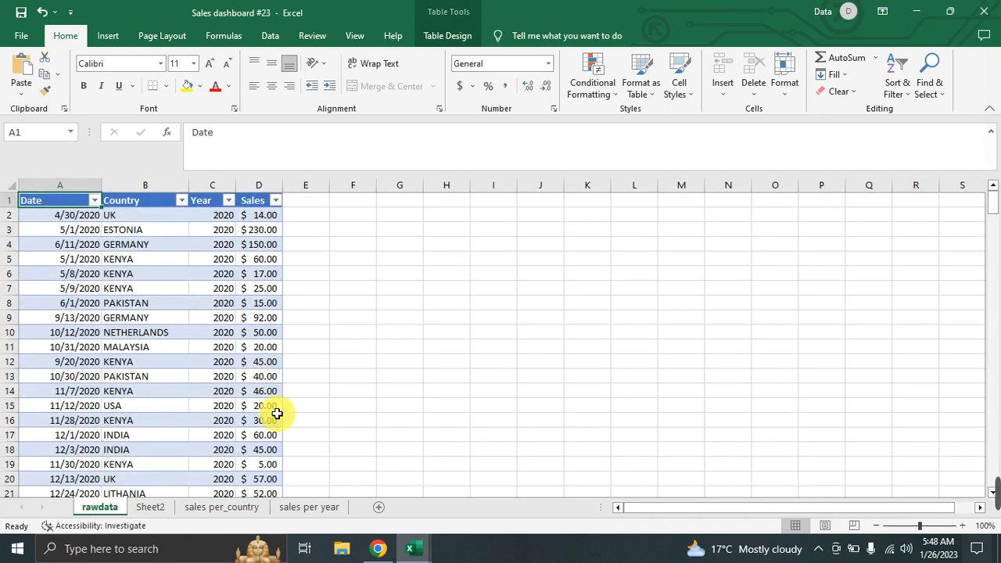
click(315, 509)
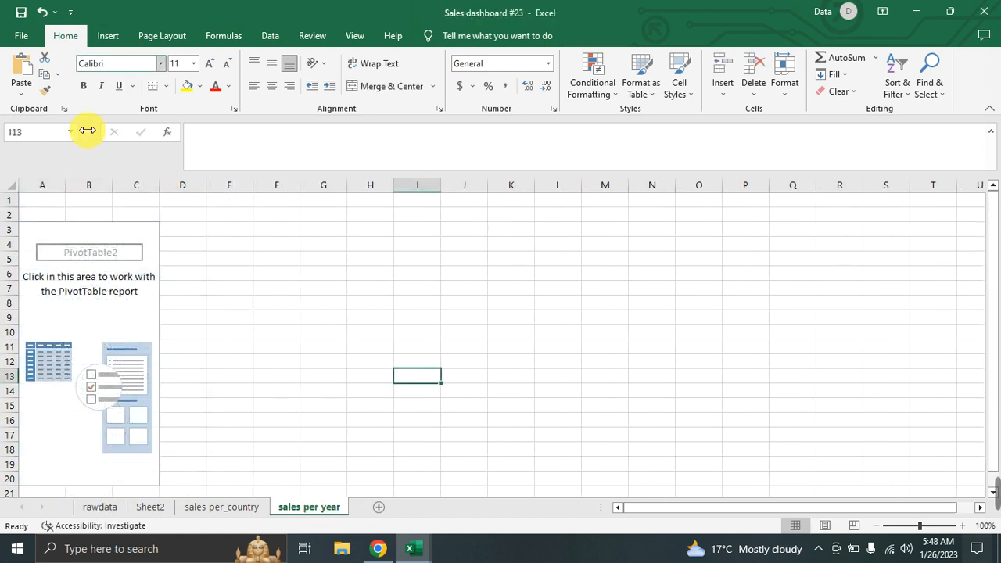
Step: On the sales per year sheet, add Year to the PivotTable's rows and Sales to its values as a sum
click(140, 245)
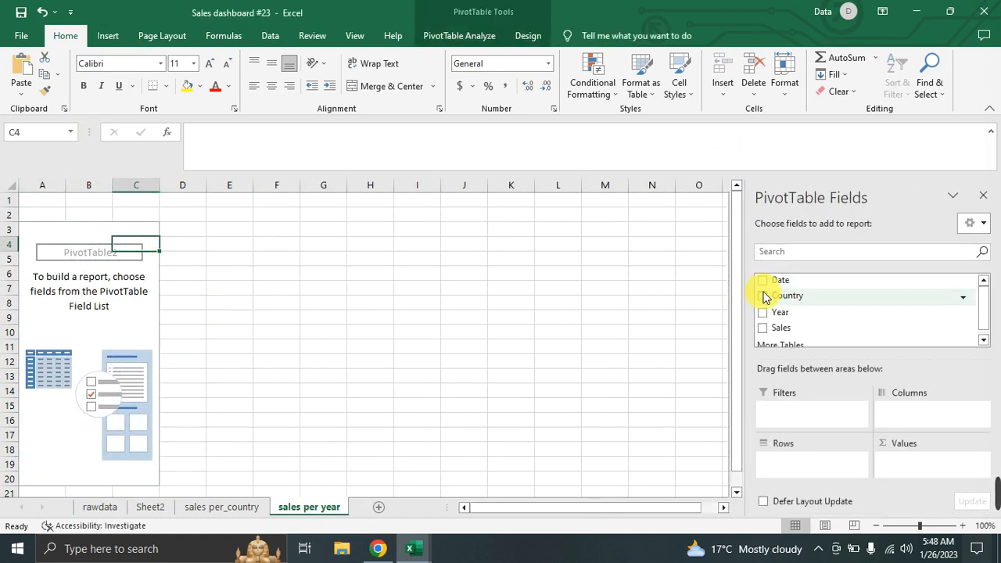
drag(767, 312, 795, 390)
drag(808, 474, 800, 468)
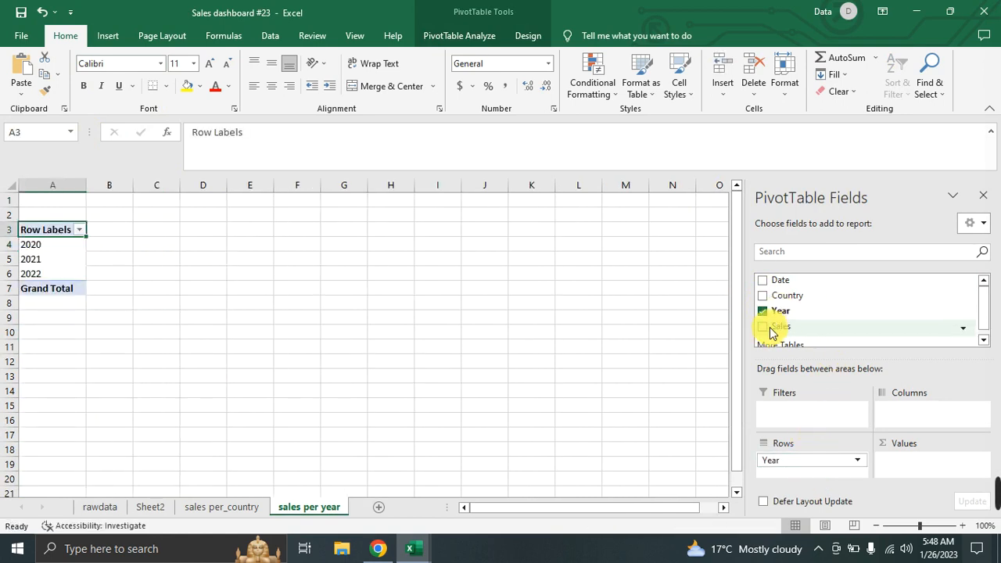
drag(768, 330, 895, 442)
drag(903, 477, 892, 468)
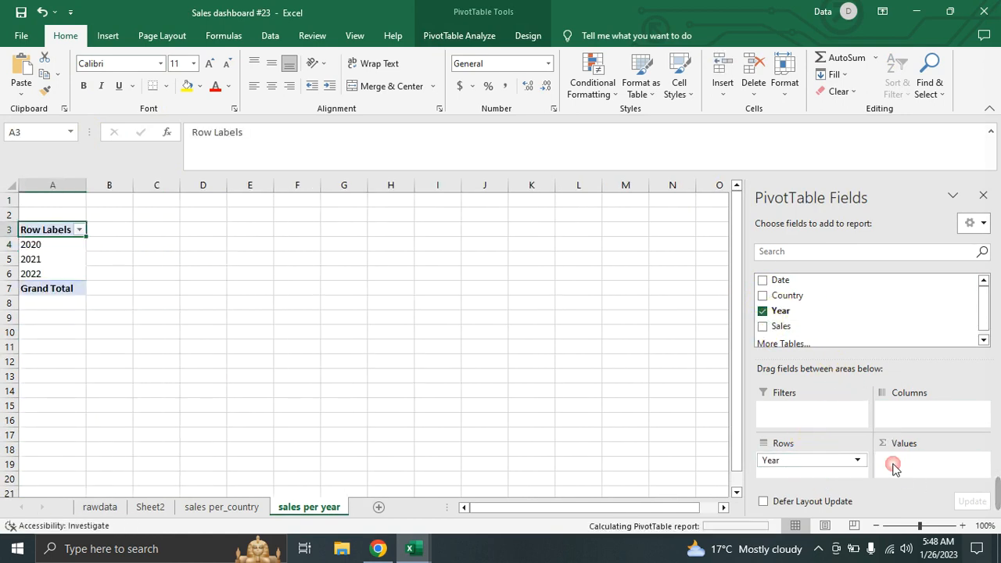
click(393, 317)
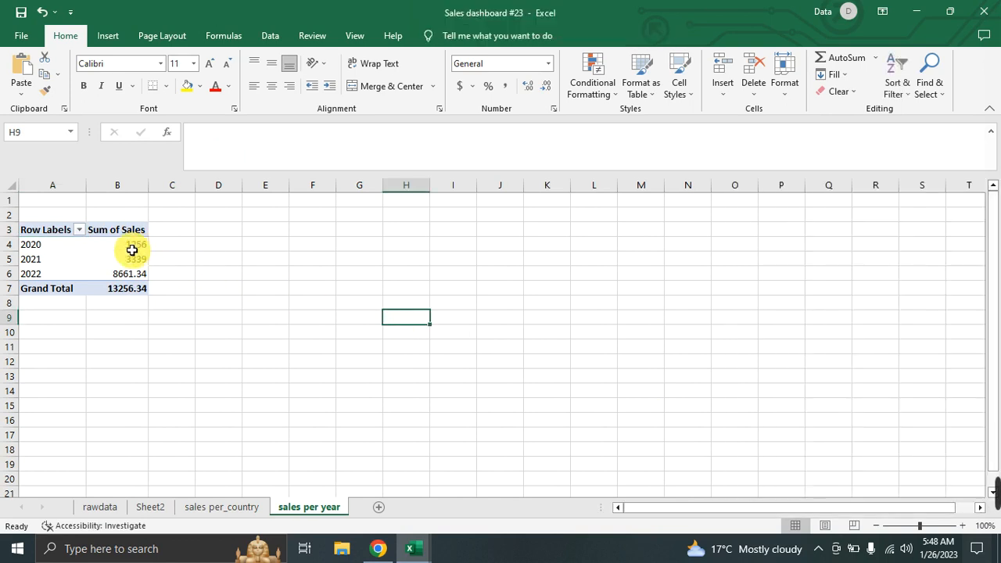
Step: Format the sales per year PivotTable's Sum of Sales values, including the grand total, as dollar accounting values without decimals
drag(133, 244, 137, 274)
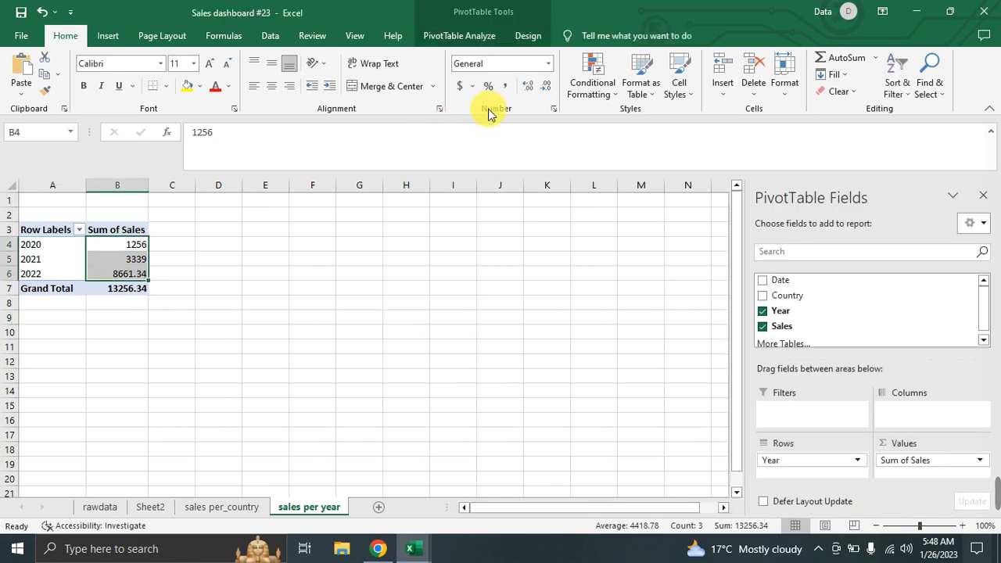
click(127, 240)
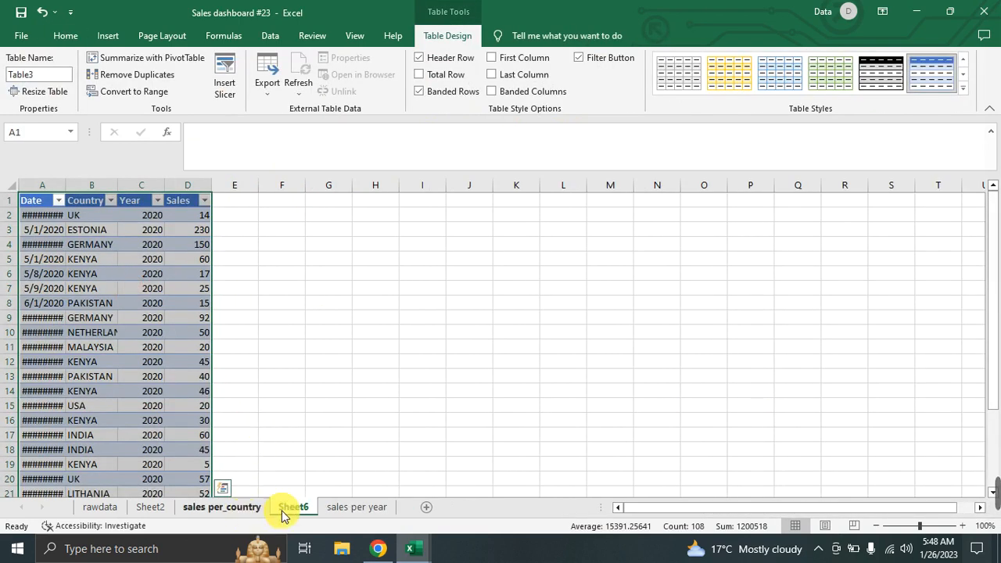
click(356, 507)
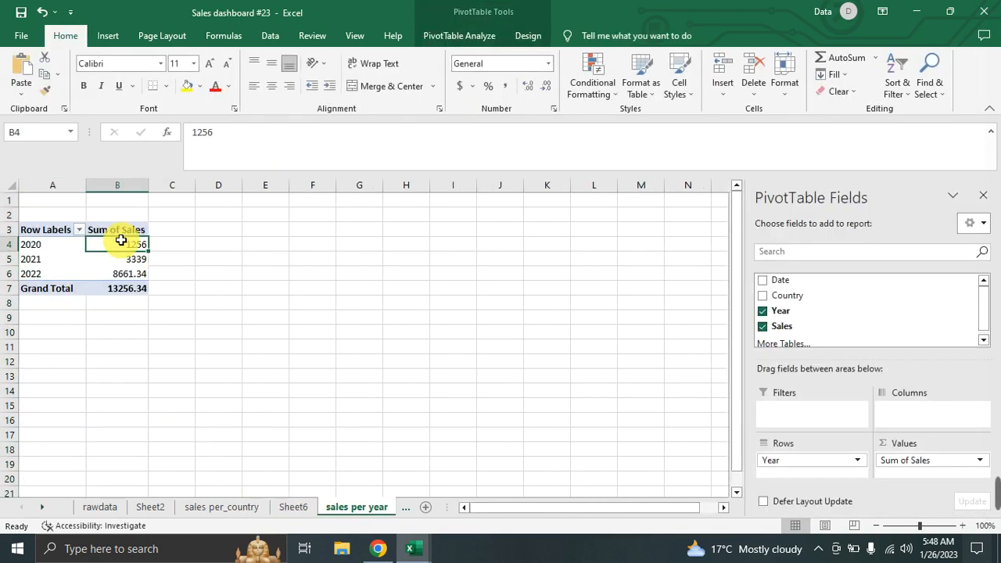
drag(123, 241, 133, 294)
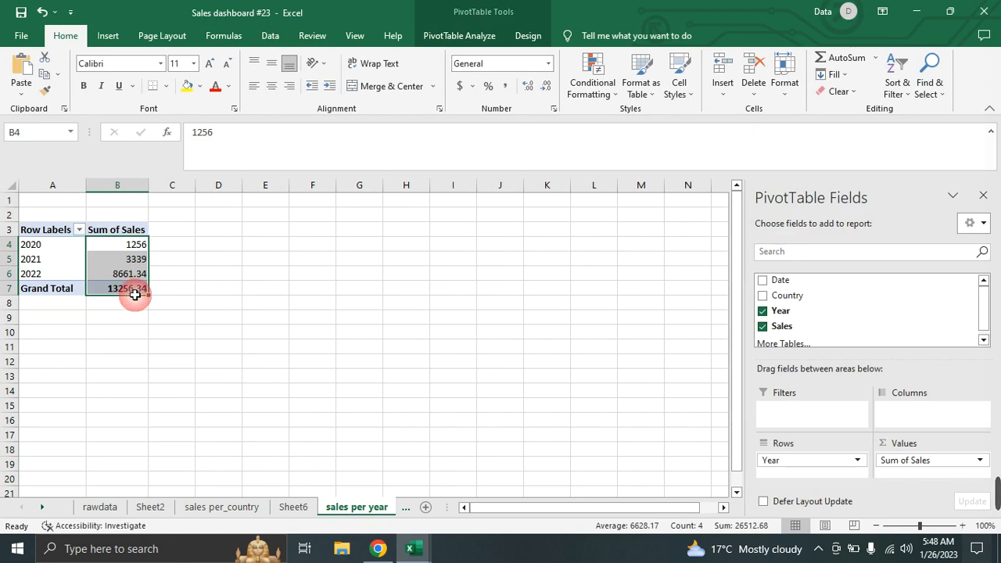
click(460, 86)
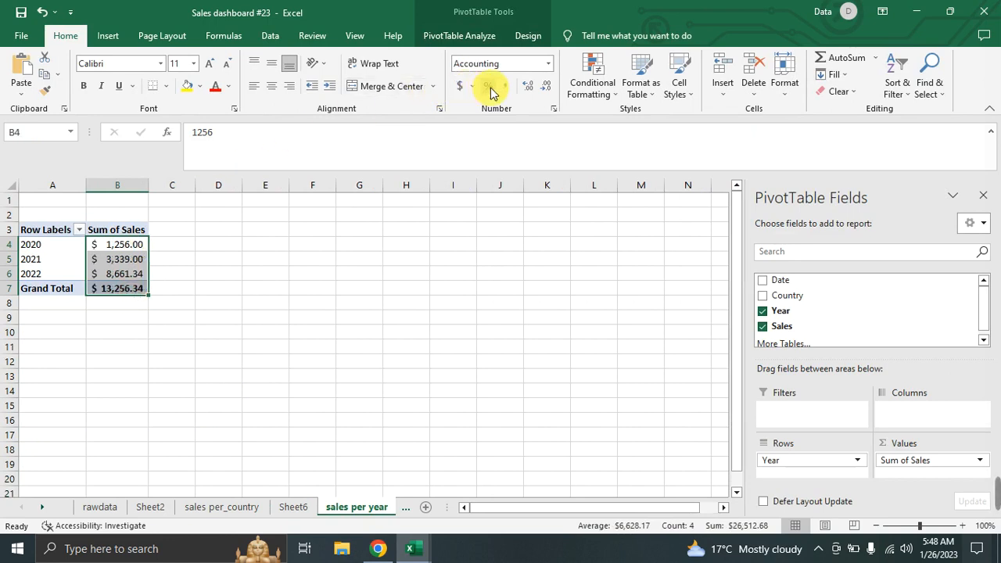
click(547, 86)
click(547, 86)
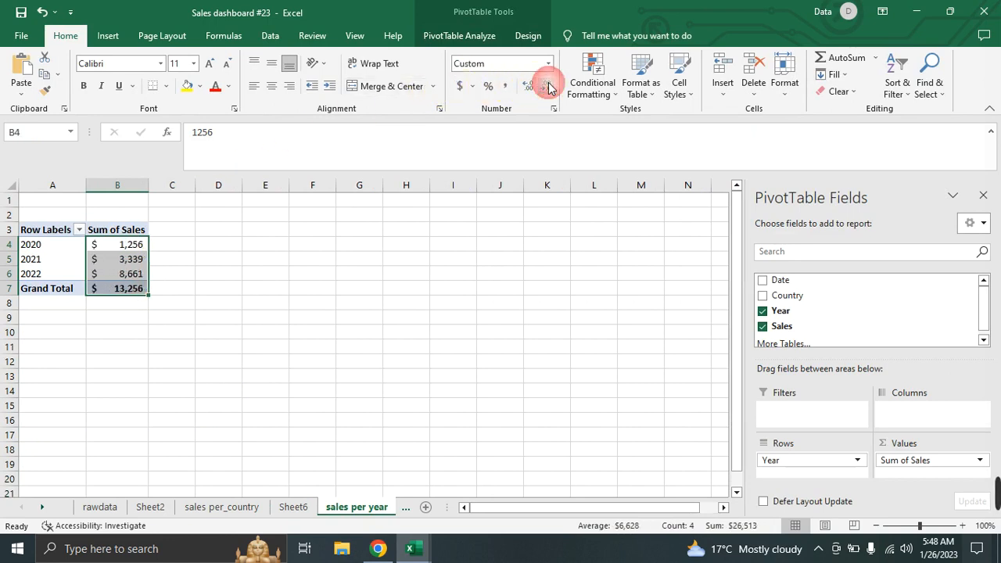
click(425, 273)
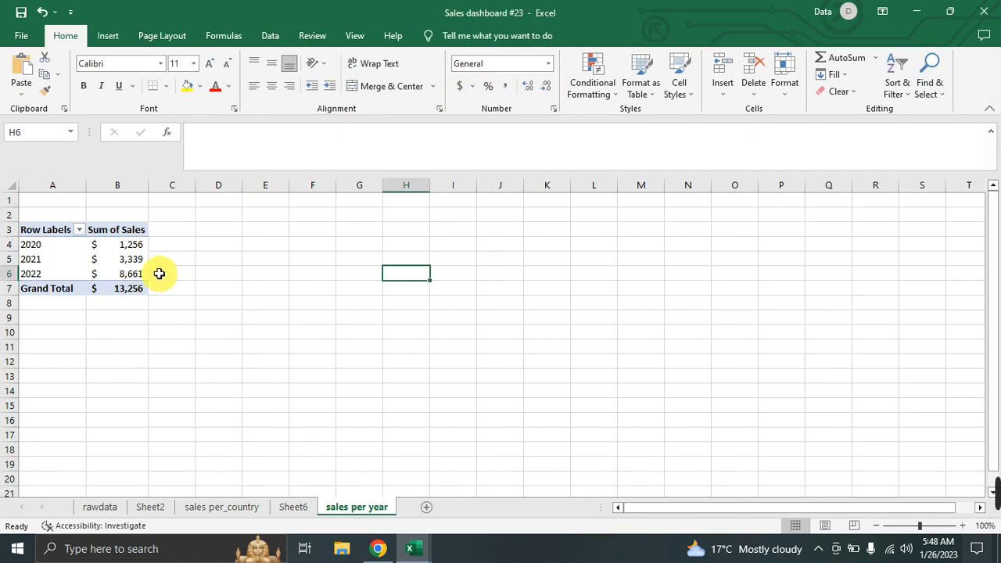
Step: Insert a pie PivotChart based on the sales per year PivotTable
click(120, 259)
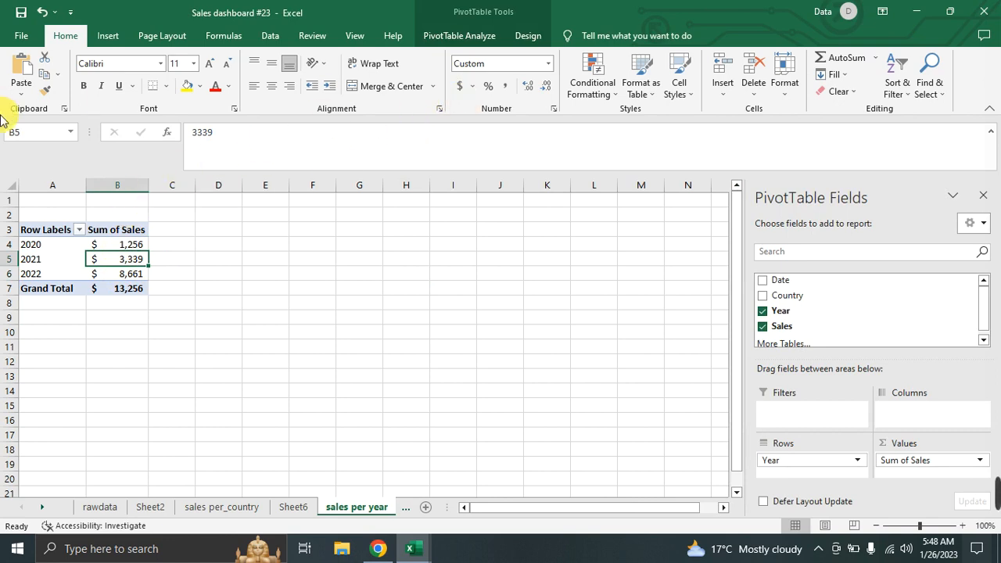
click(120, 38)
click(520, 88)
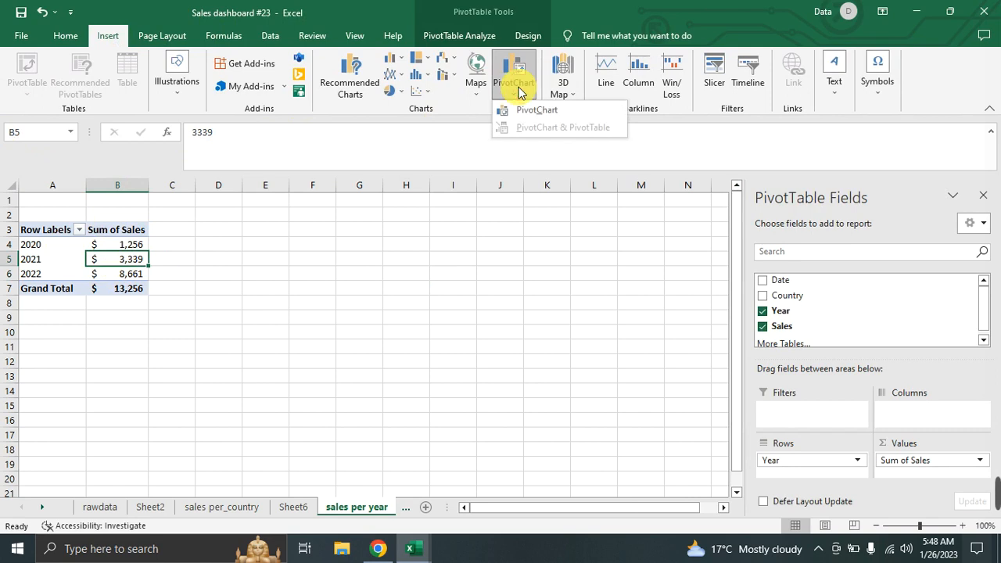
click(523, 111)
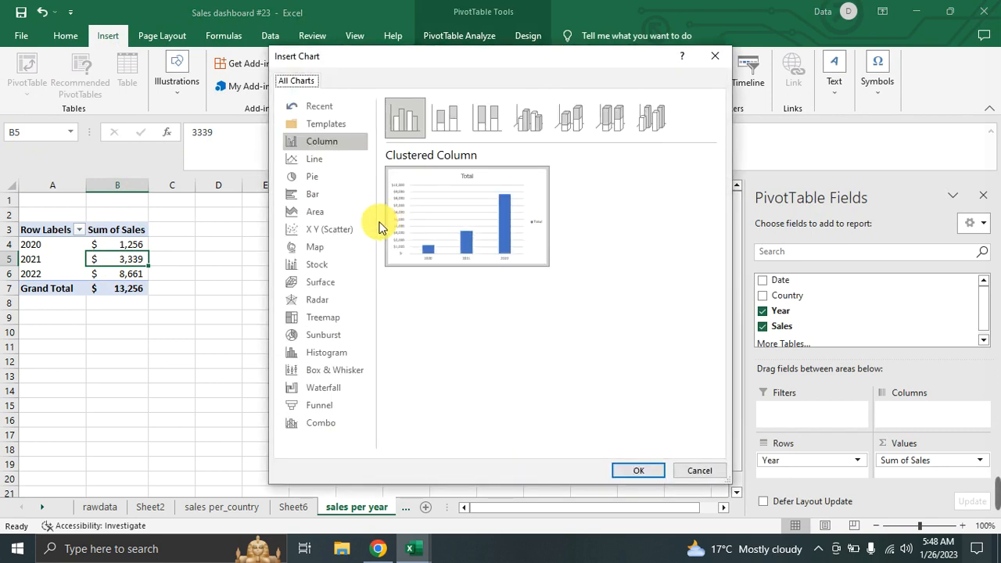
click(319, 180)
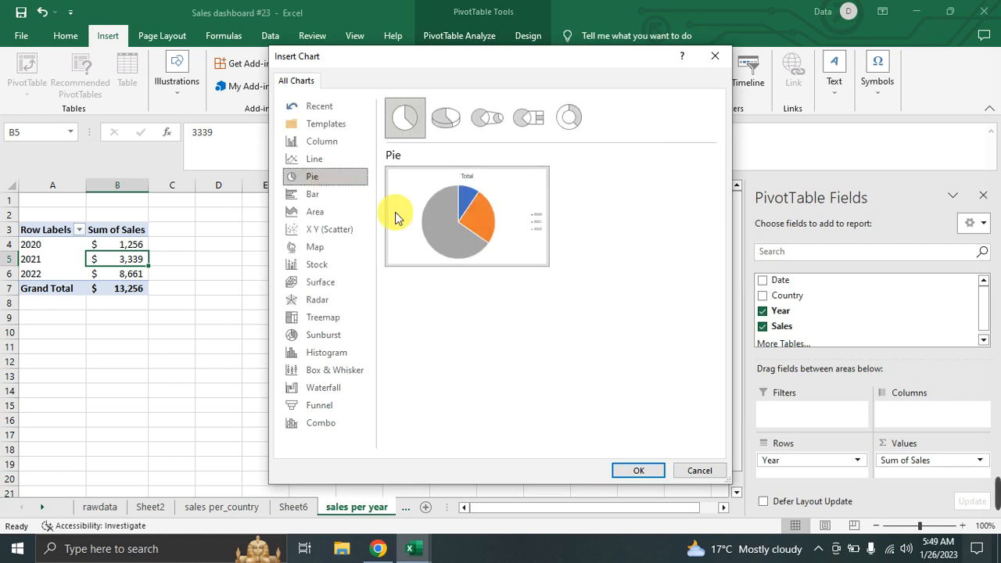
click(639, 470)
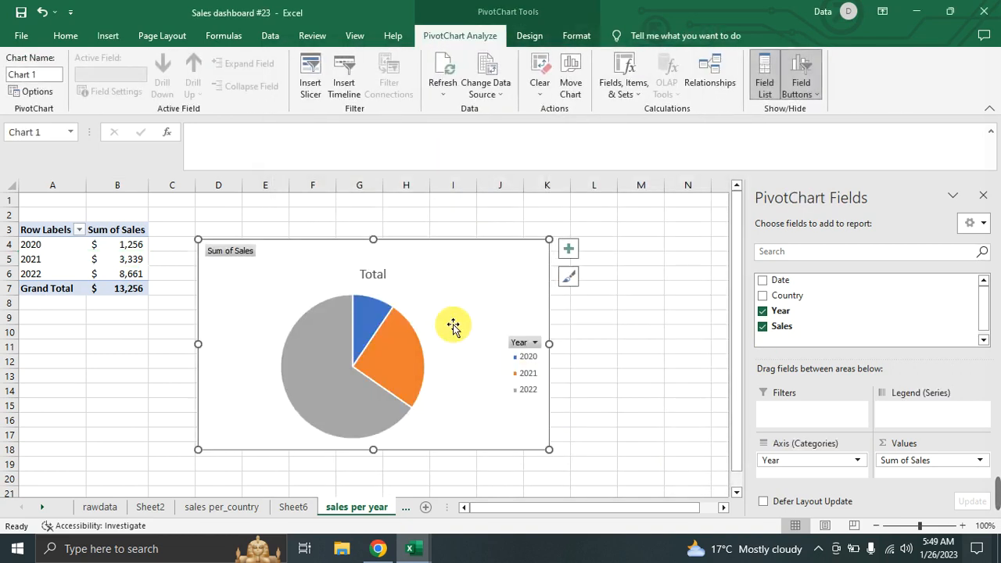
Step: Apply the chart style with a gray gradient background and dark percentage labels to the sales per year pie chart
click(568, 280)
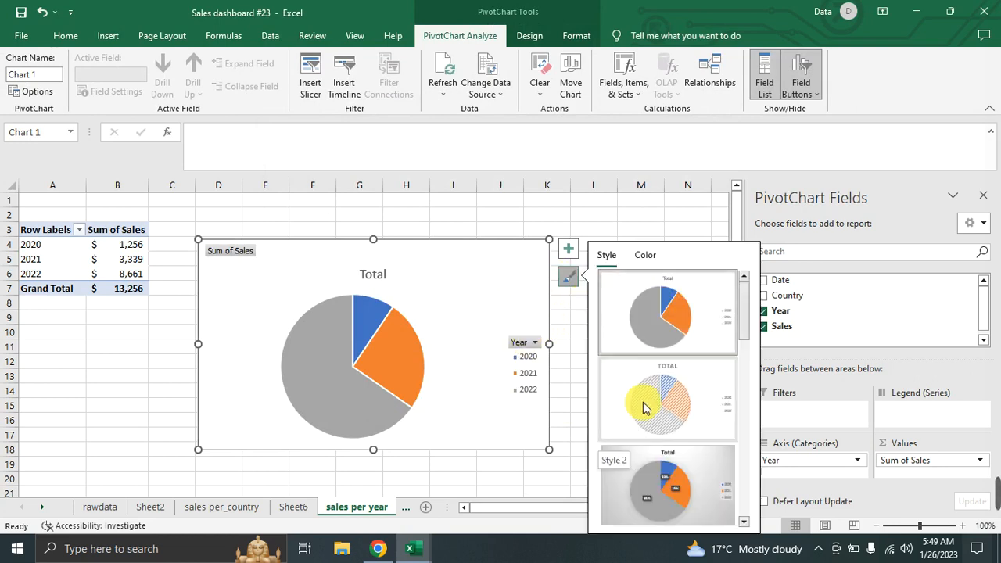
click(673, 485)
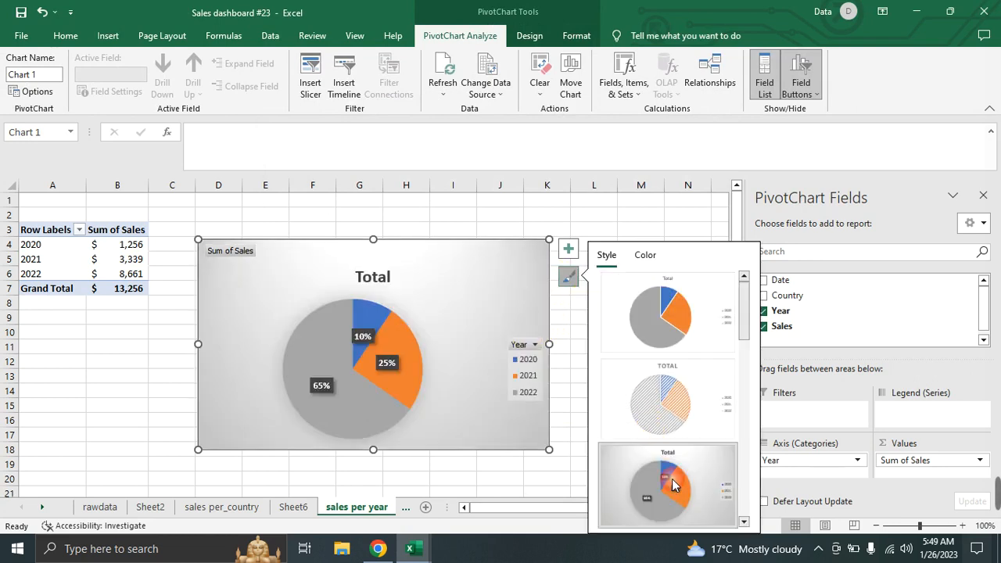
click(539, 478)
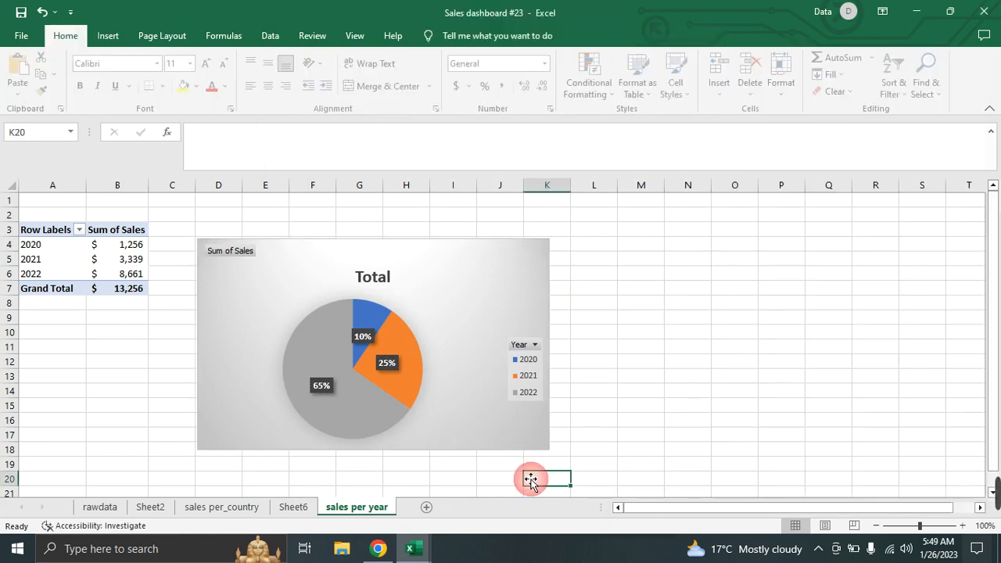
click(643, 324)
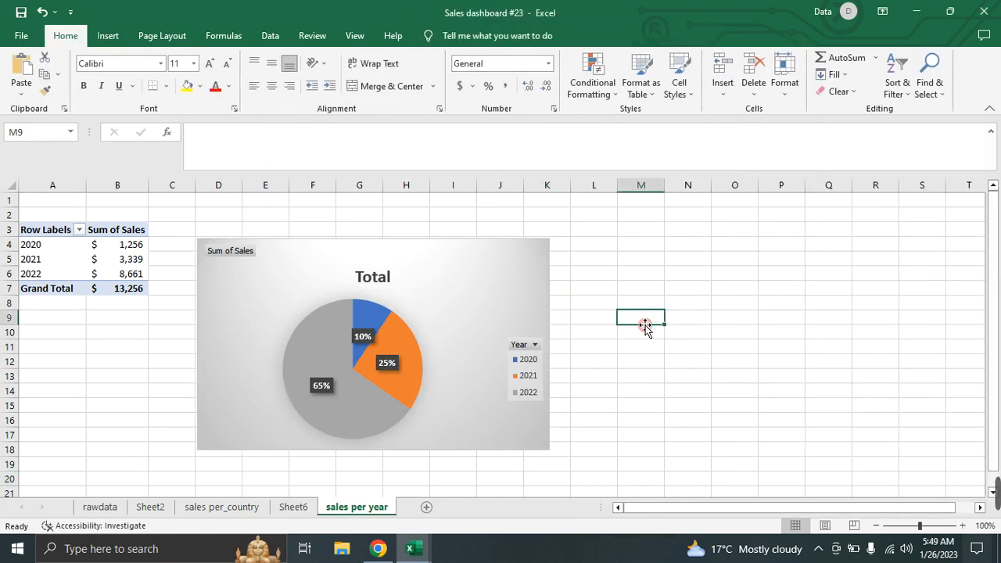
Step: Hide all field buttons on the sales per year pie chart
right_click(222, 258)
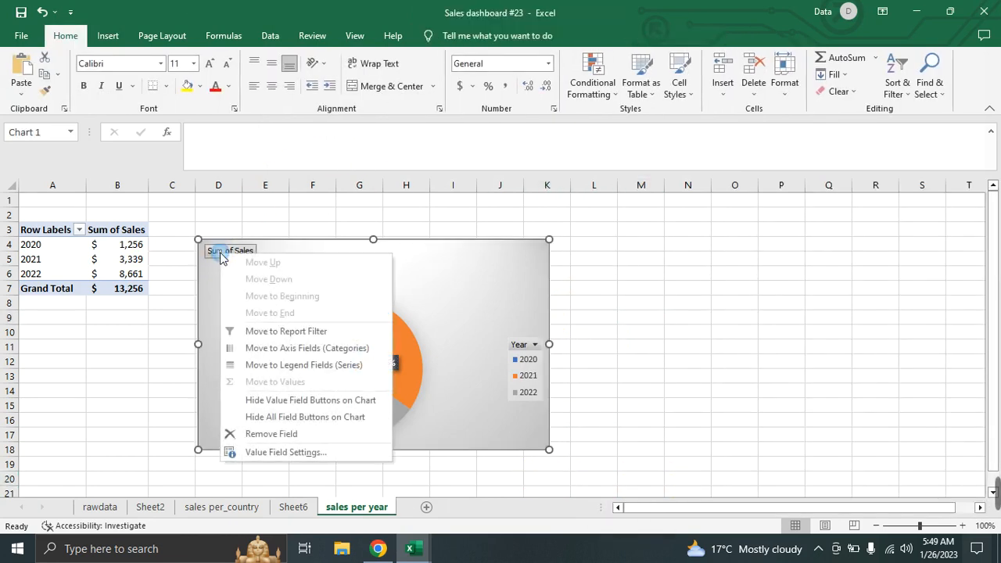
click(288, 416)
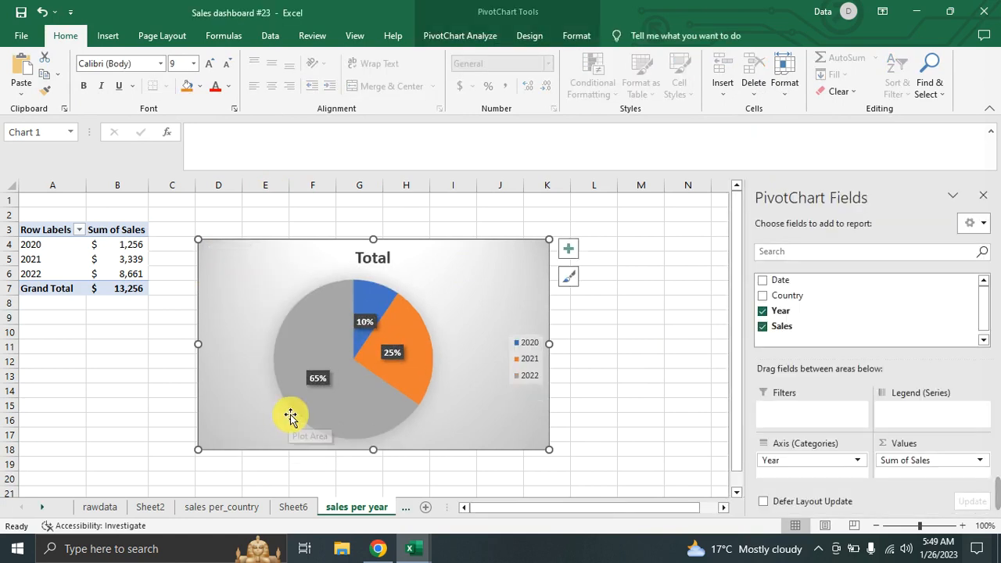
click(608, 359)
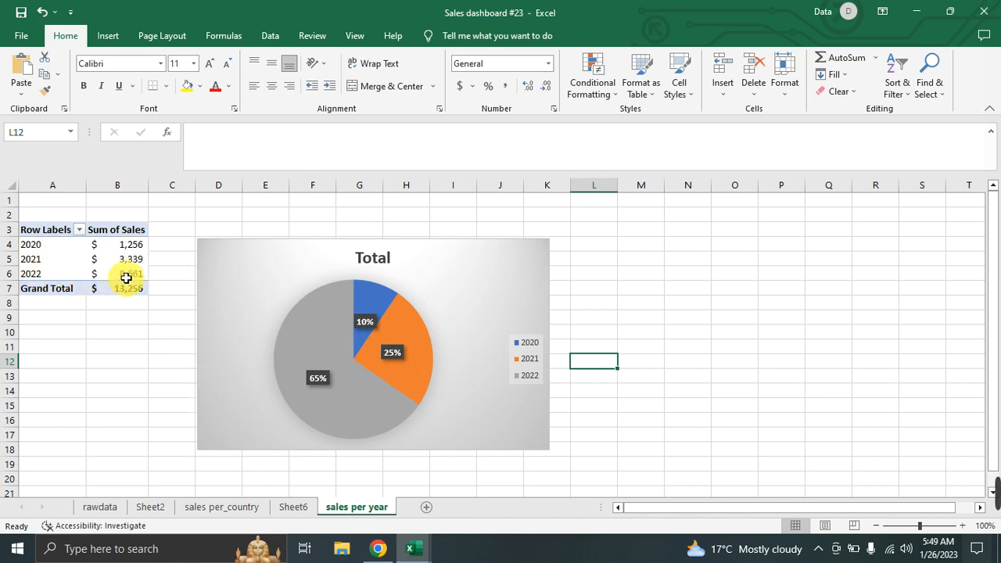
Step: Compare the pie chart's percentages with the yearly sales values, and review the Sales per Country chart on its sheet
mouse_move(123, 273)
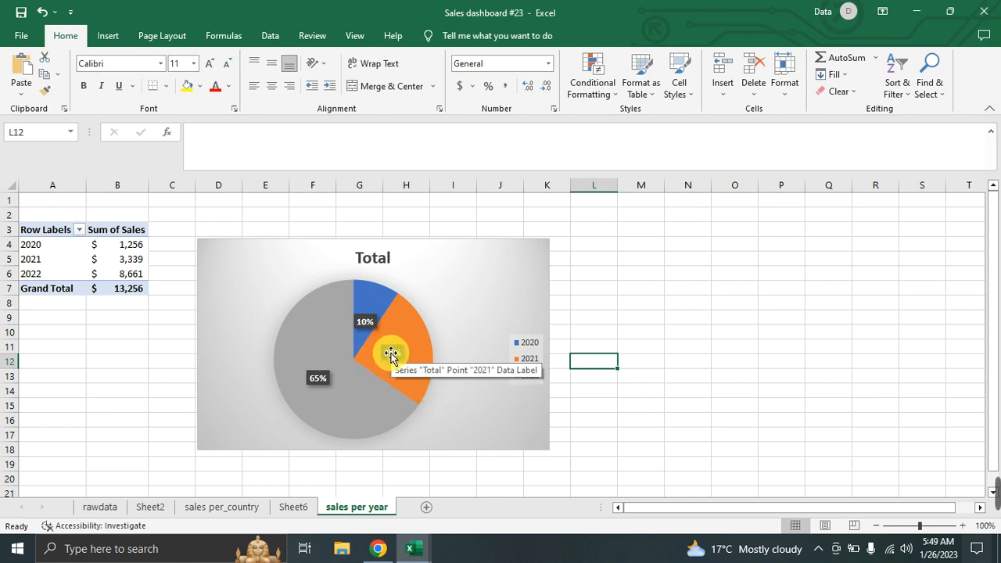
click(699, 314)
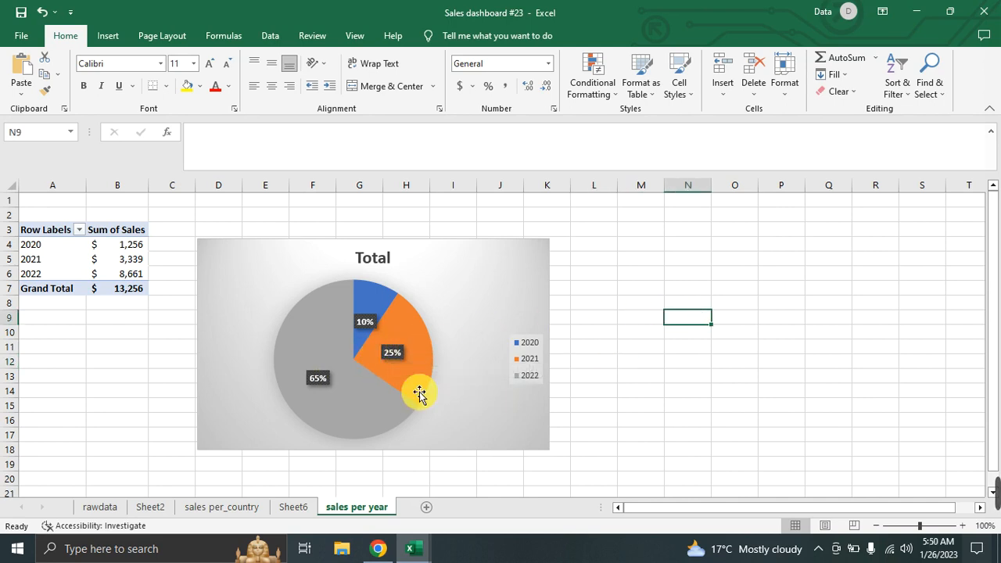
click(225, 510)
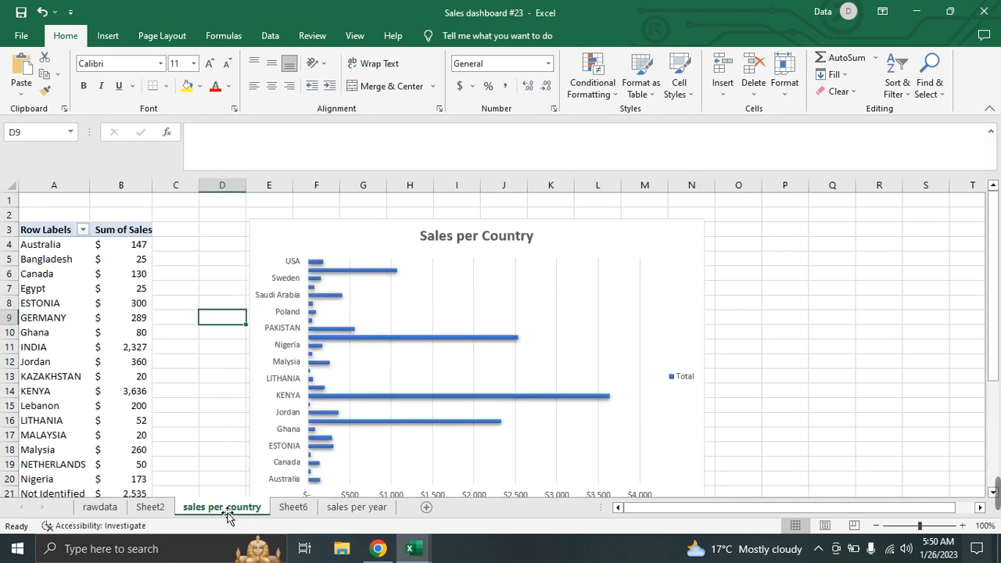
click(787, 305)
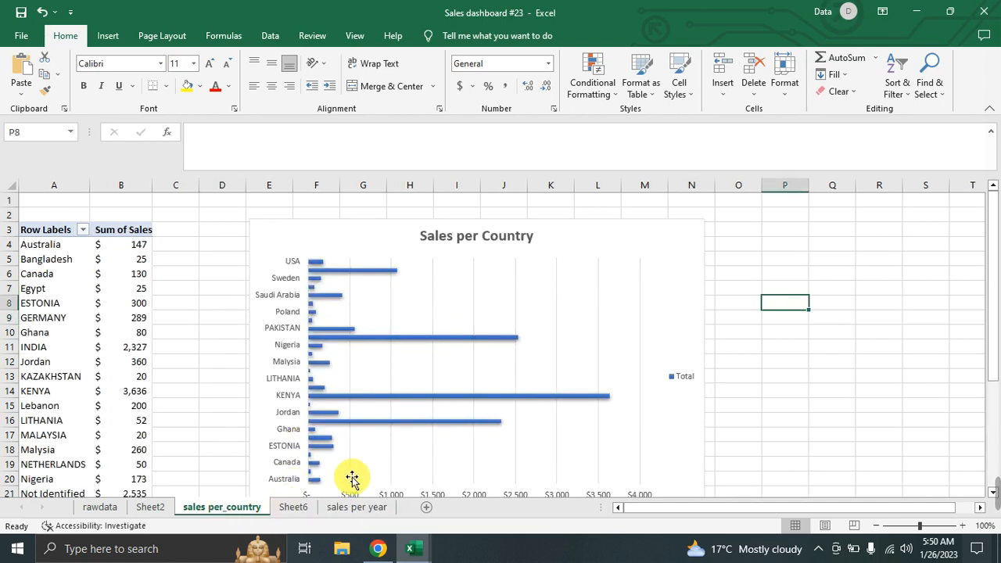
Step: Add a new worksheet directly after Sheet6 and name it dashboard
click(293, 507)
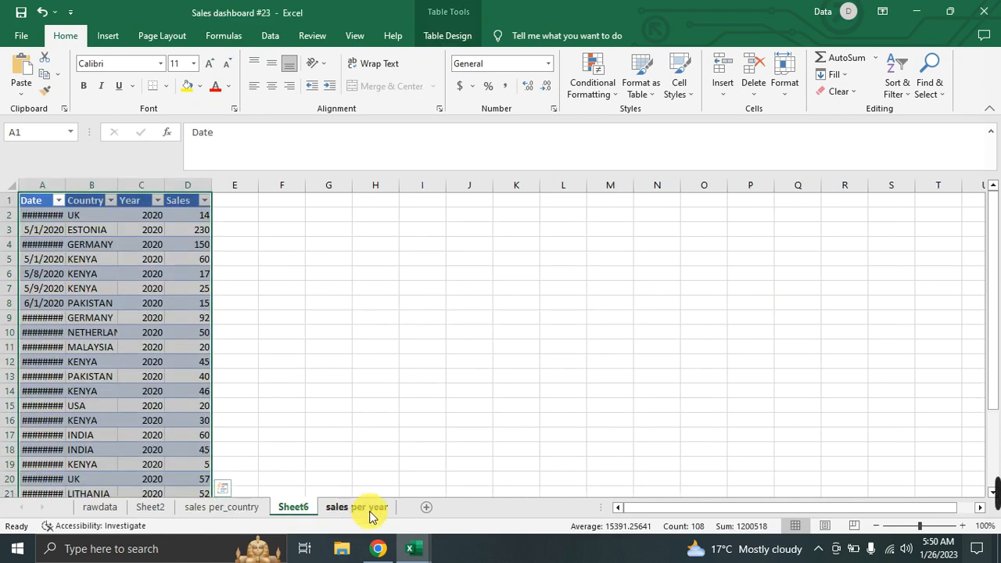
click(424, 508)
click(345, 508)
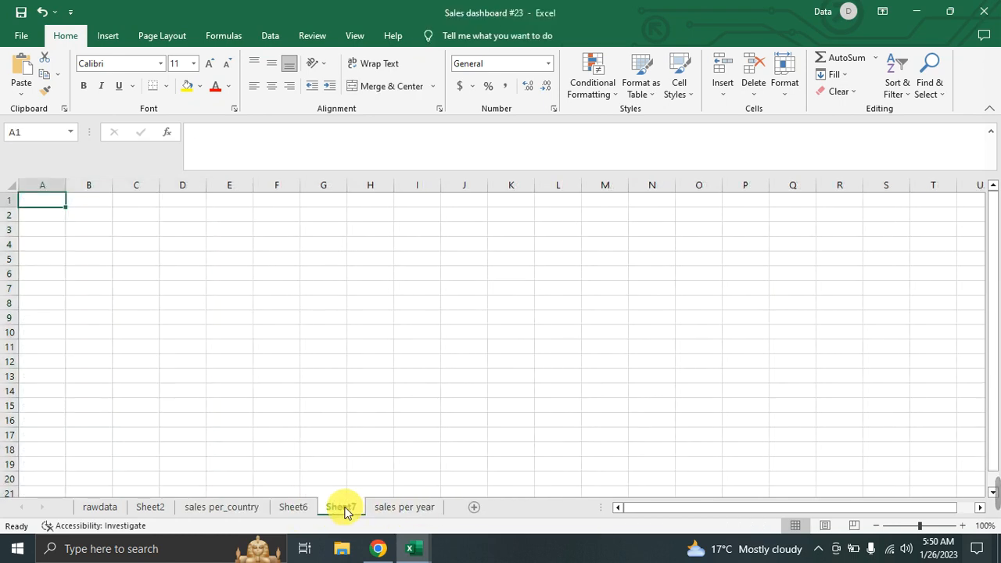
right_click(344, 509)
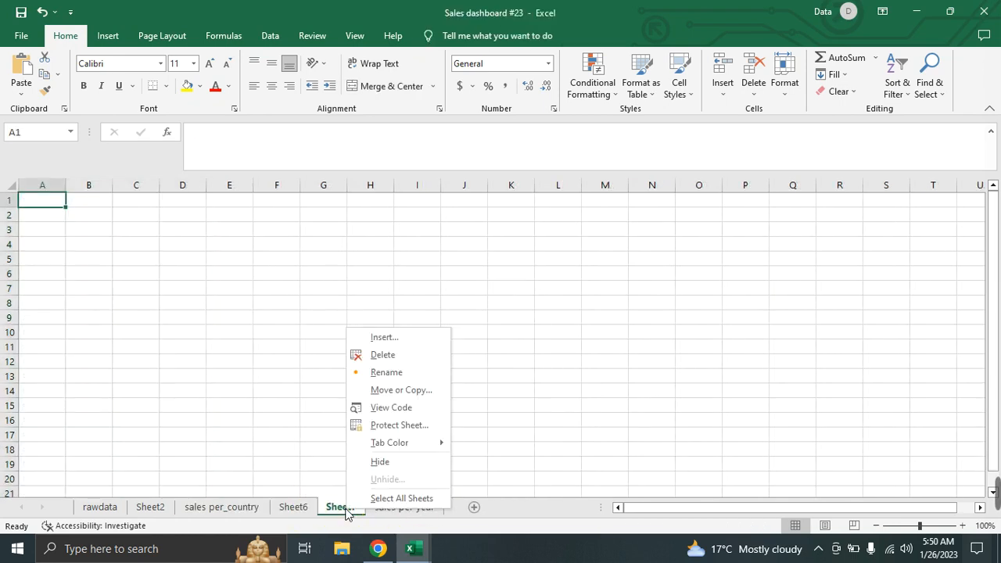
click(384, 376)
text(dashboard)
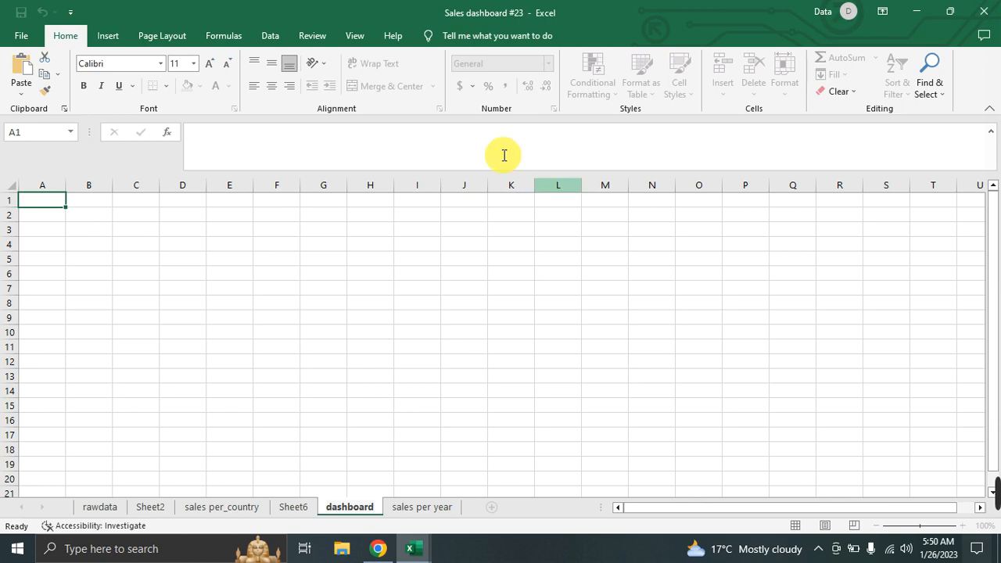
click(385, 257)
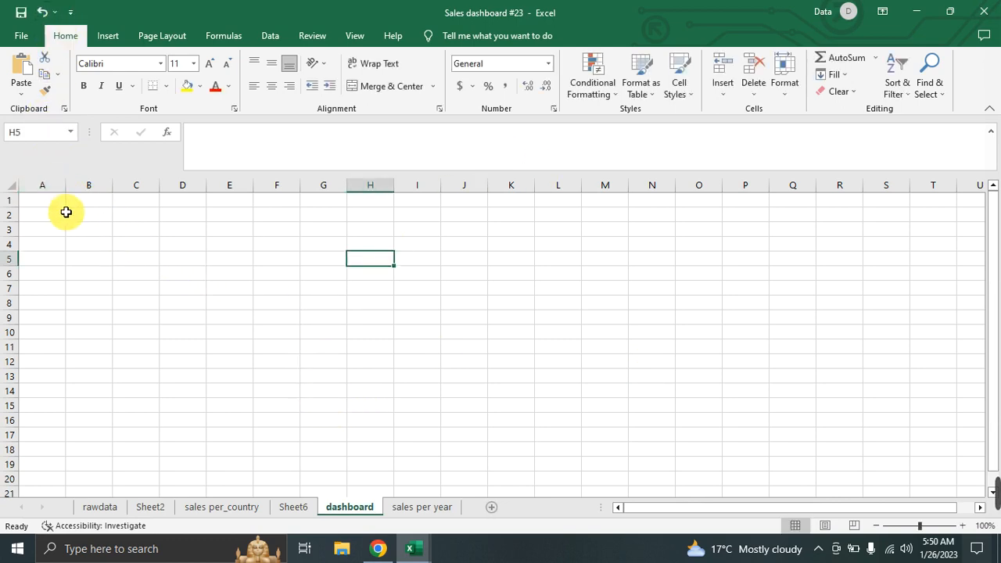
Step: Merge cells B2:M3 on the dashboard sheet into one title cell
drag(69, 212, 608, 232)
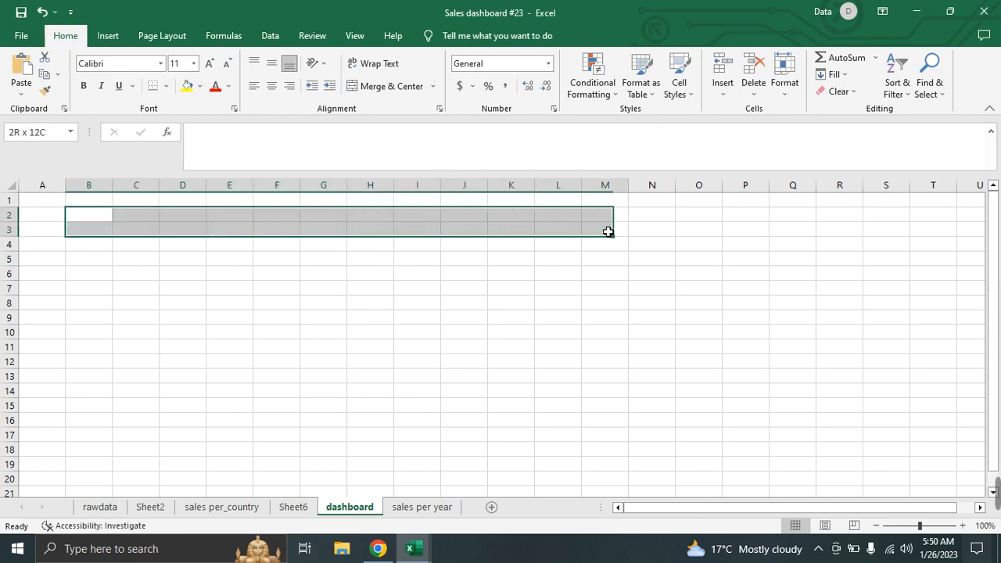
right_click(461, 226)
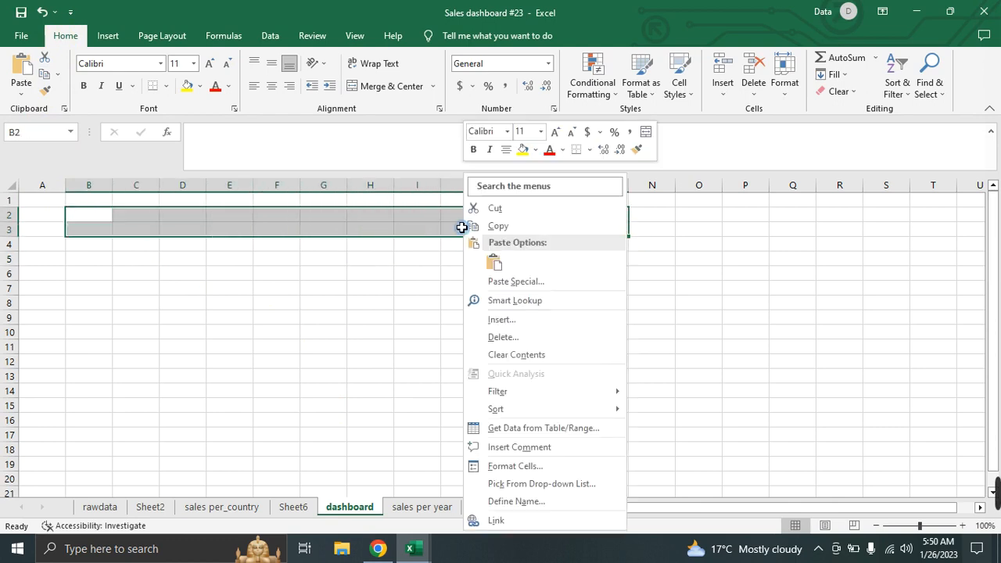
key(Escape)
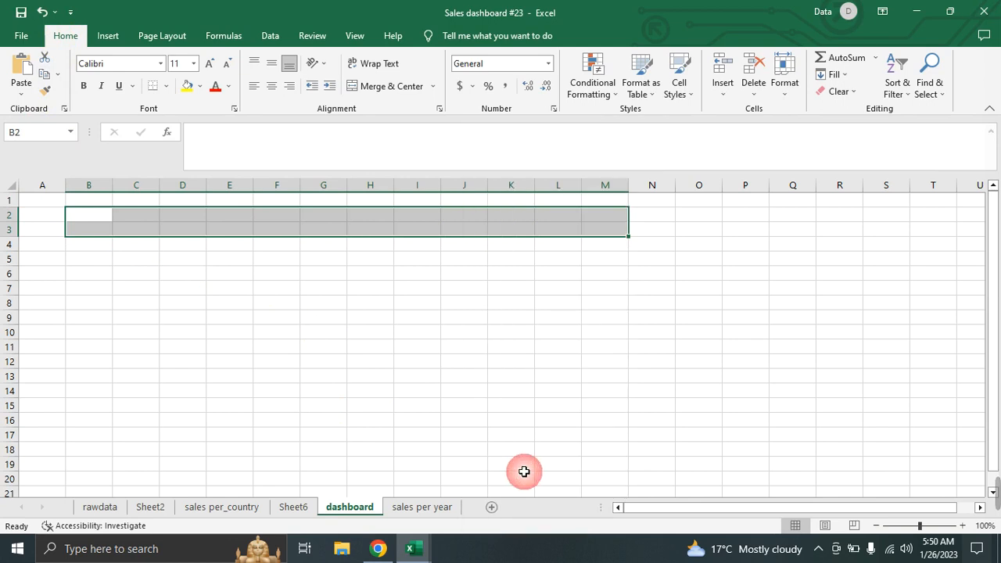
key(ctrl+1)
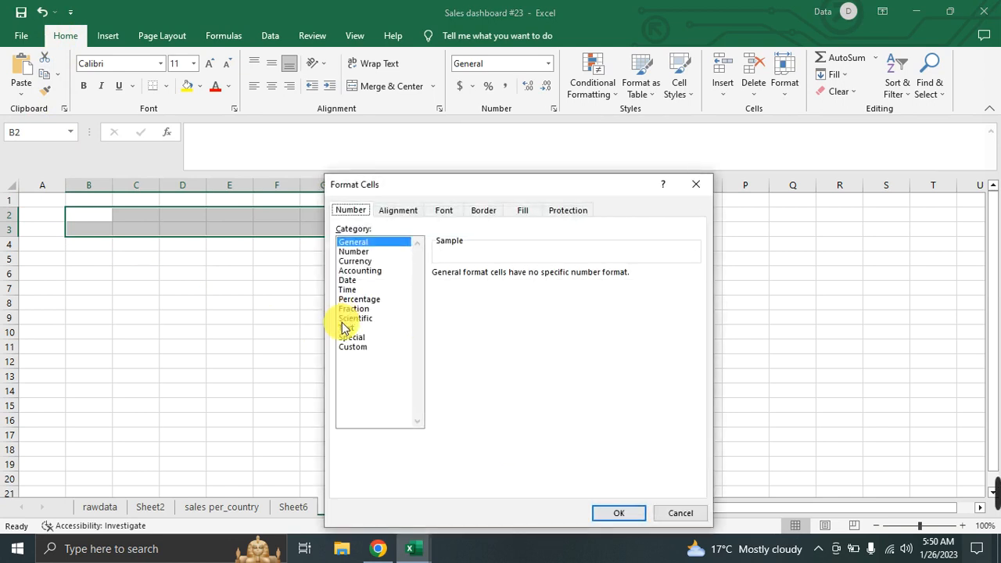
click(384, 211)
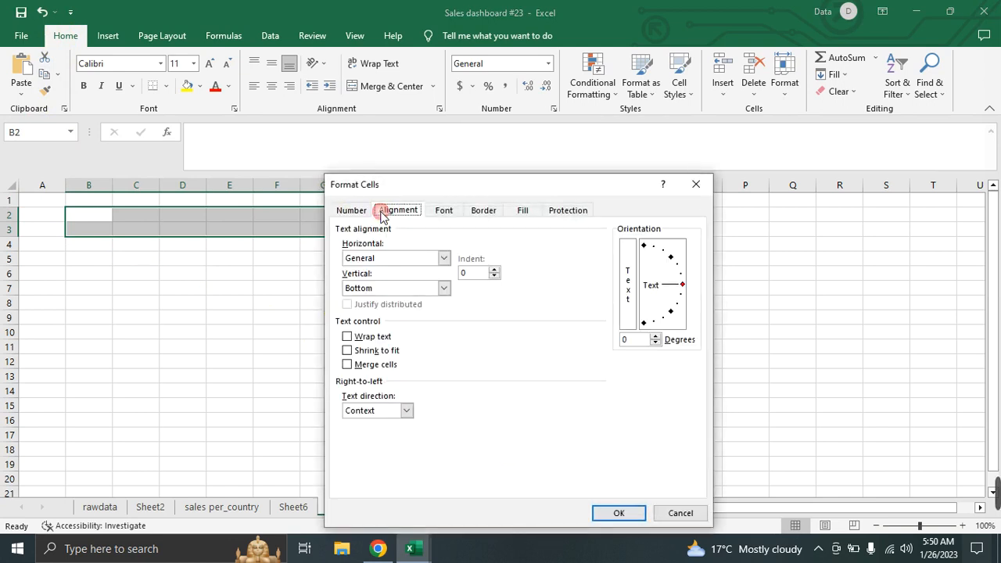
click(349, 365)
click(602, 512)
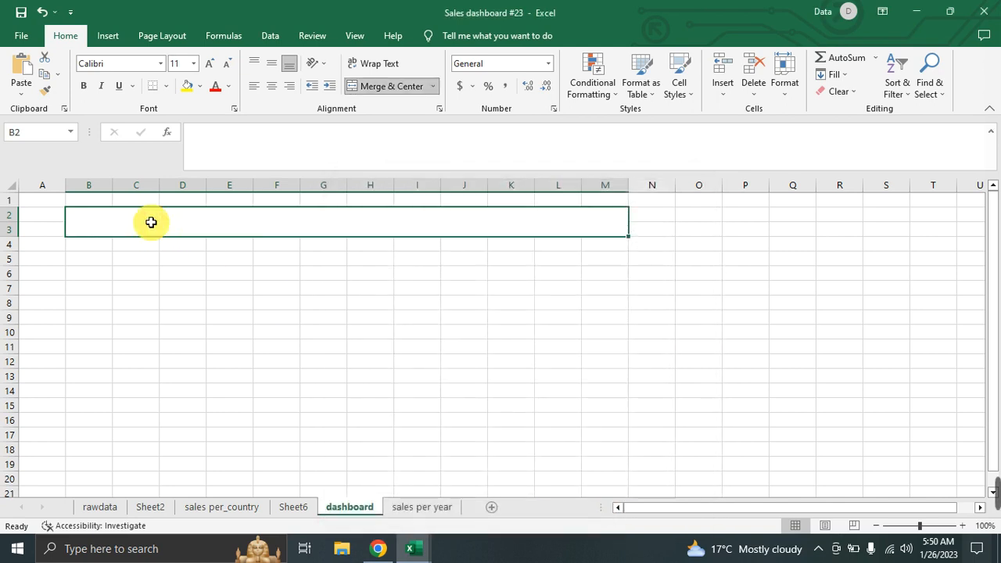
Step: Enter the title COMPANY Z DASHBOARD in the merged cell and set its font size to 24
text(SHBOARD)
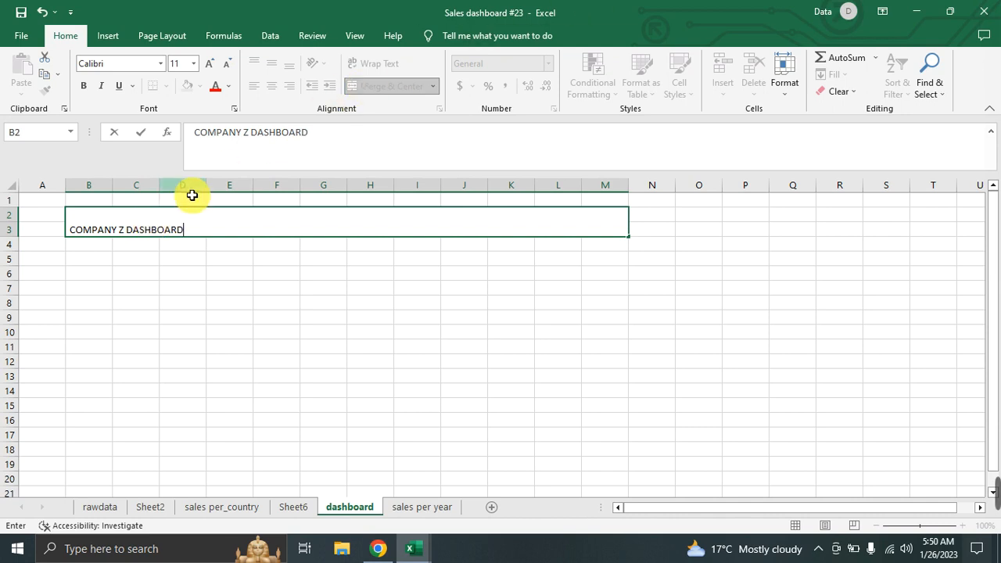
click(192, 63)
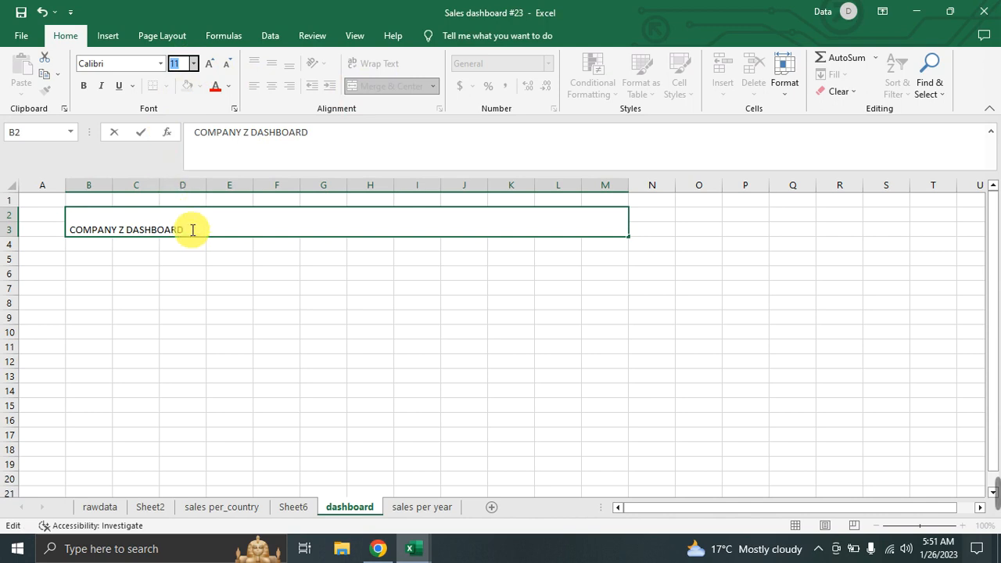
drag(186, 229, 69, 229)
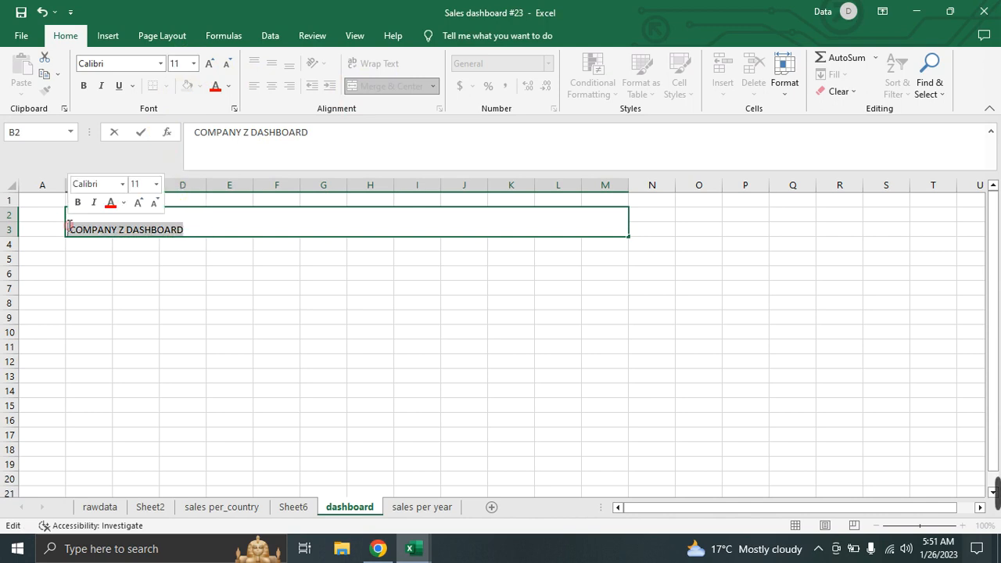
click(194, 64)
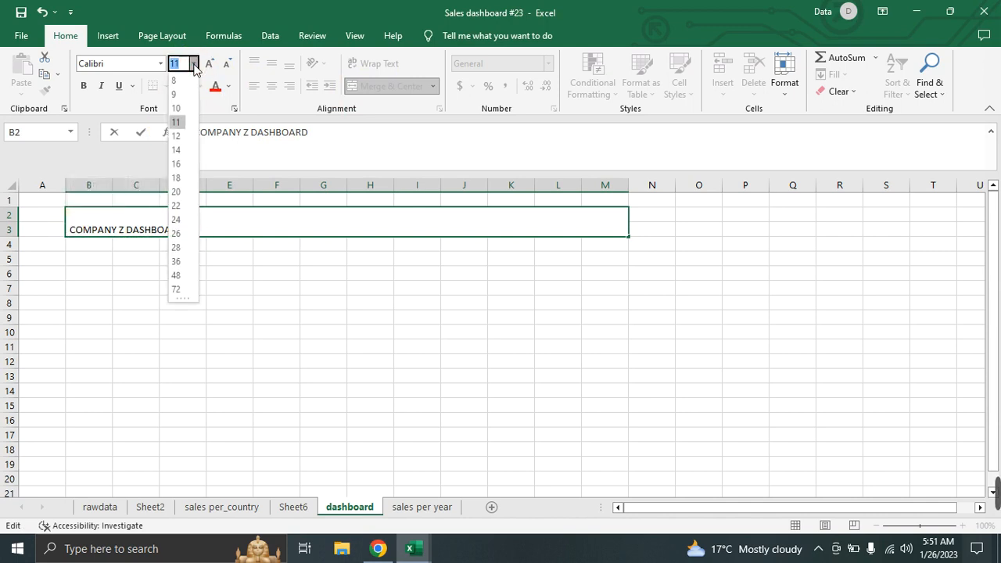
click(180, 220)
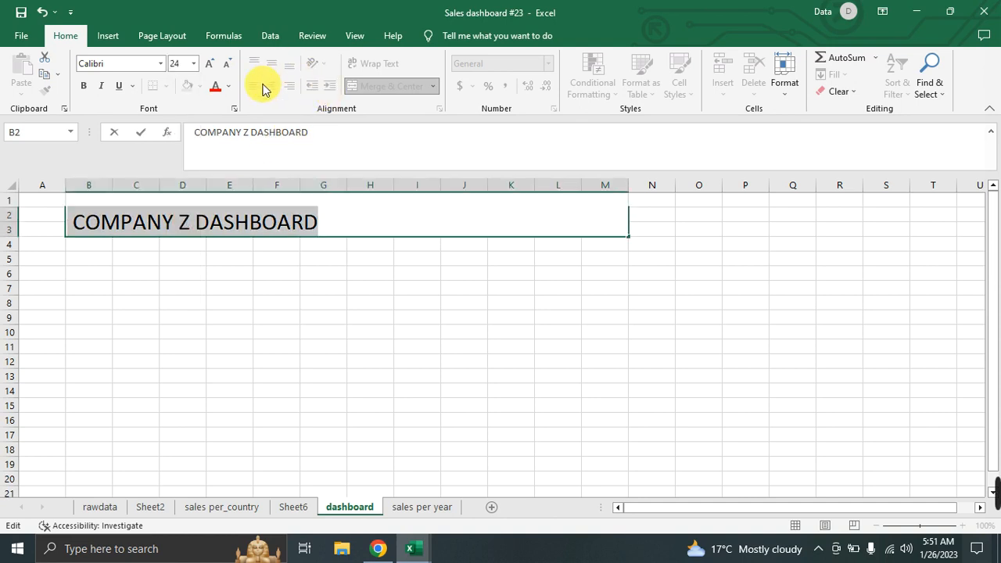
click(318, 250)
Step: Fill the merged title cell on the dashboard sheet with the standard light green color
click(259, 224)
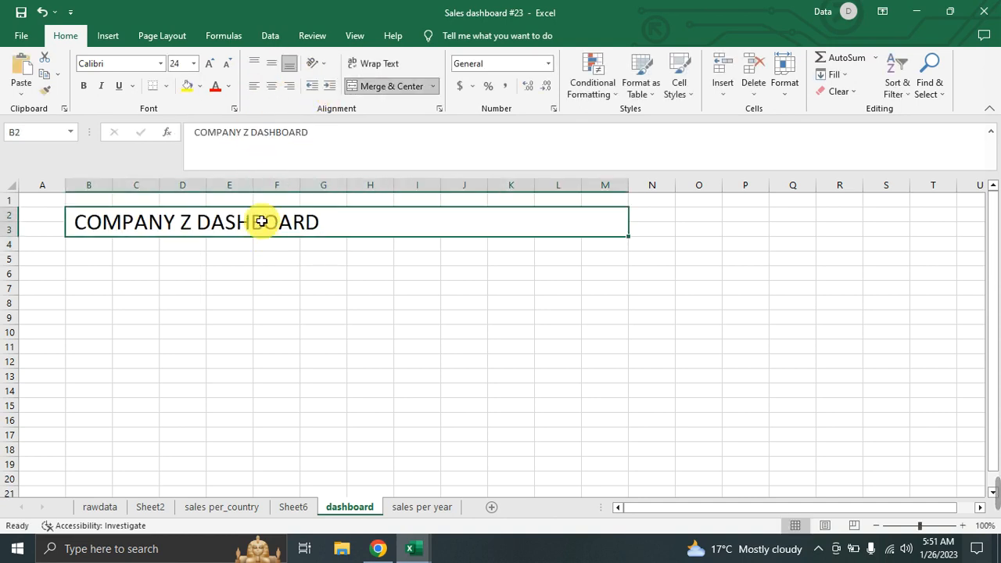
click(198, 86)
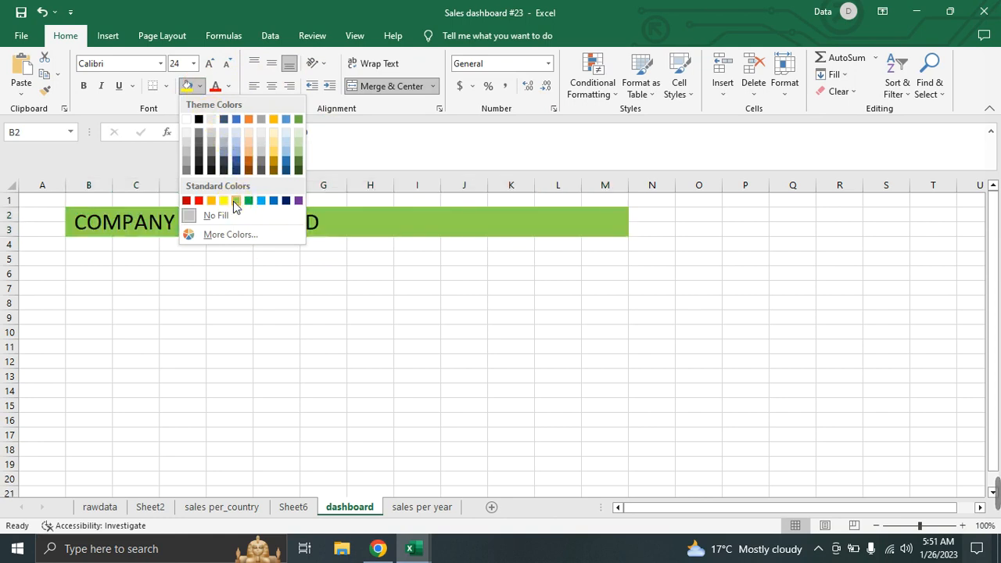
click(235, 201)
click(279, 287)
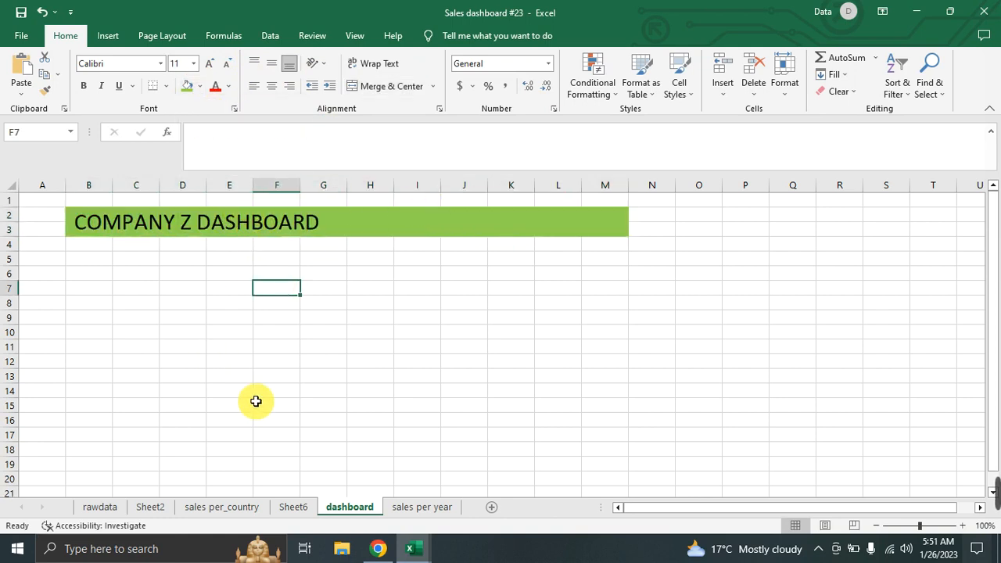
Step: Copy the Sales per Country chart from the sales per_country sheet to cell B5 of the dashboard sheet
click(201, 509)
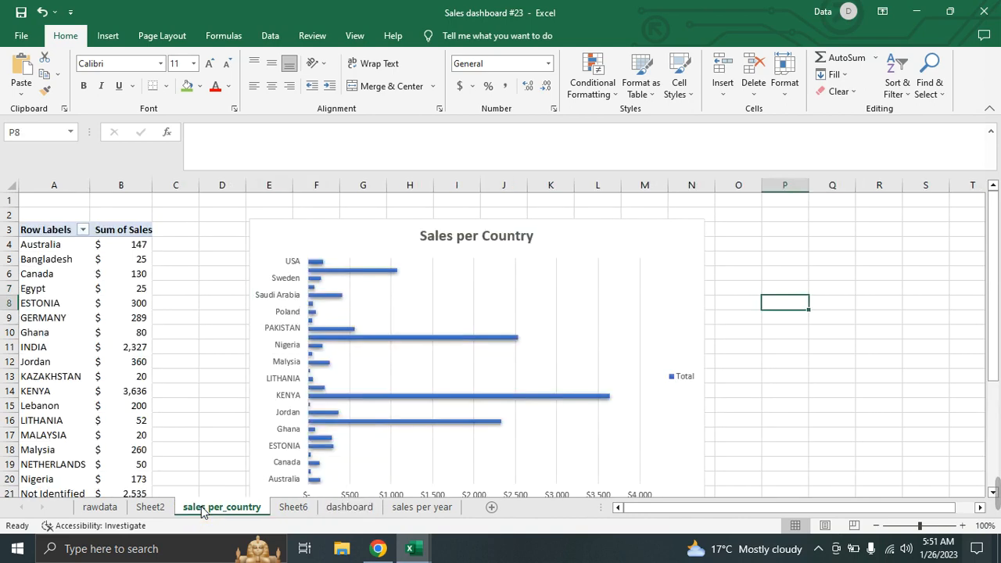
click(363, 237)
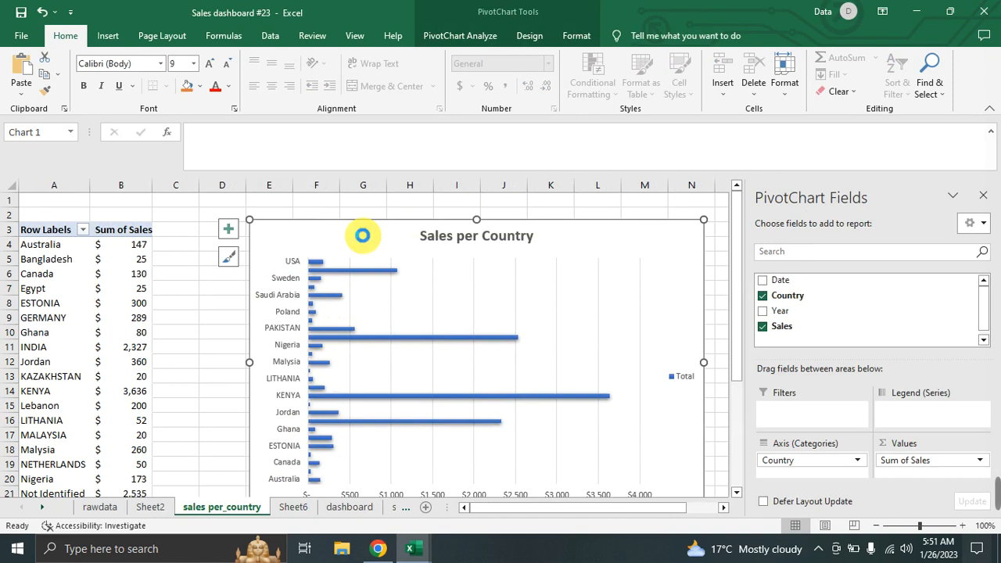
click(349, 507)
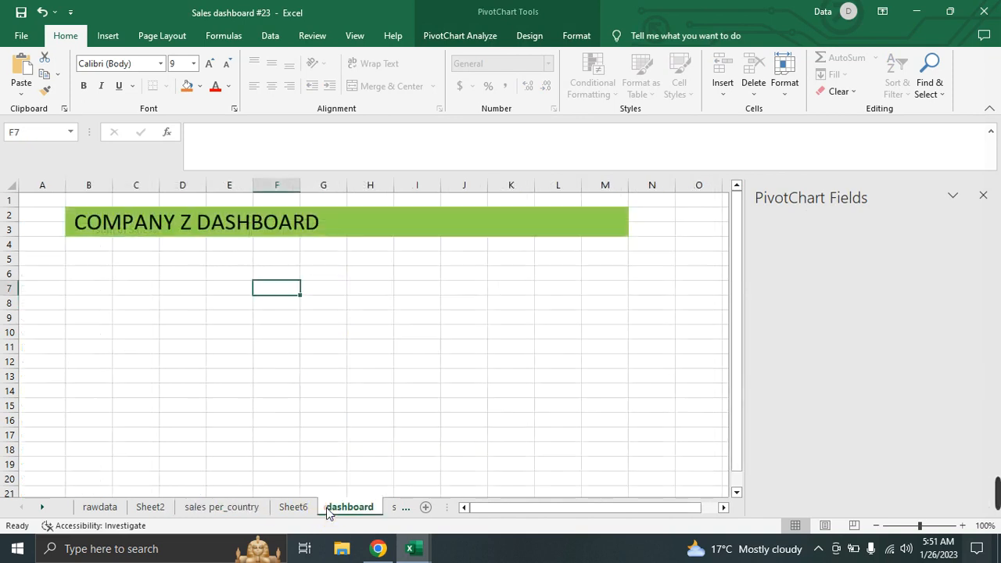
click(93, 259)
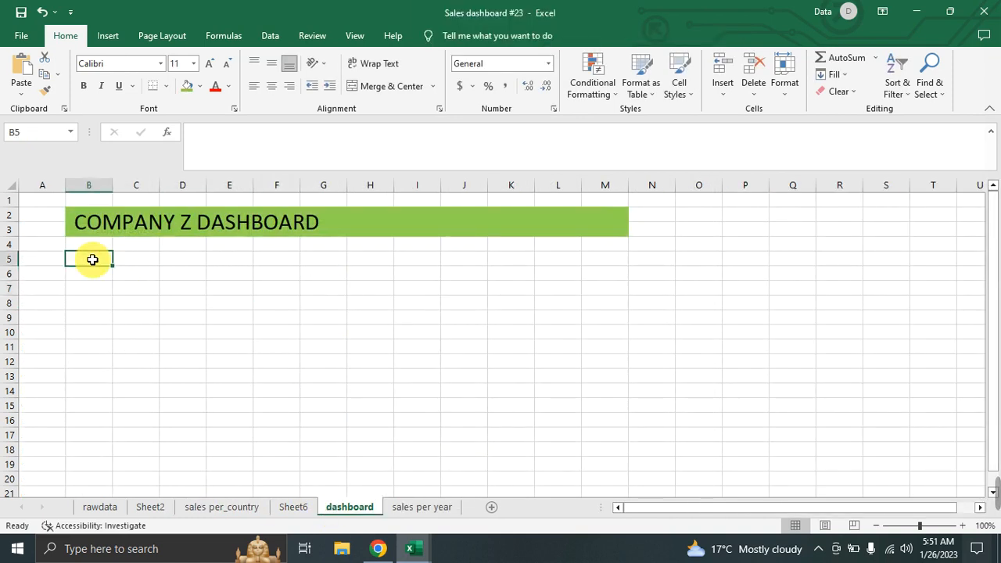
key(ctrl+v)
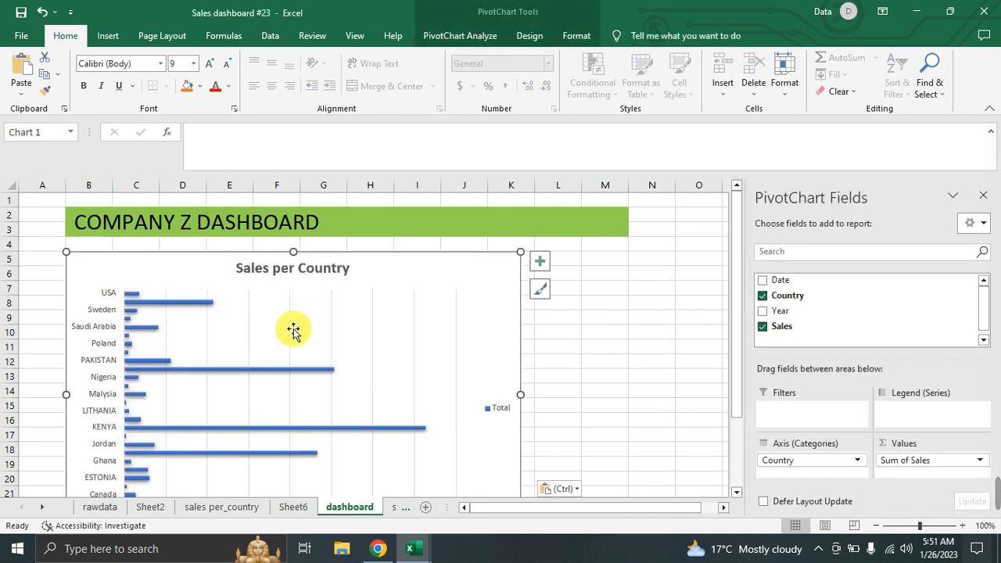
Step: Shrink the Sales per Country chart on the dashboard sheet to span from B5 to about column H and row 21
scroll(622, 368, down, 1)
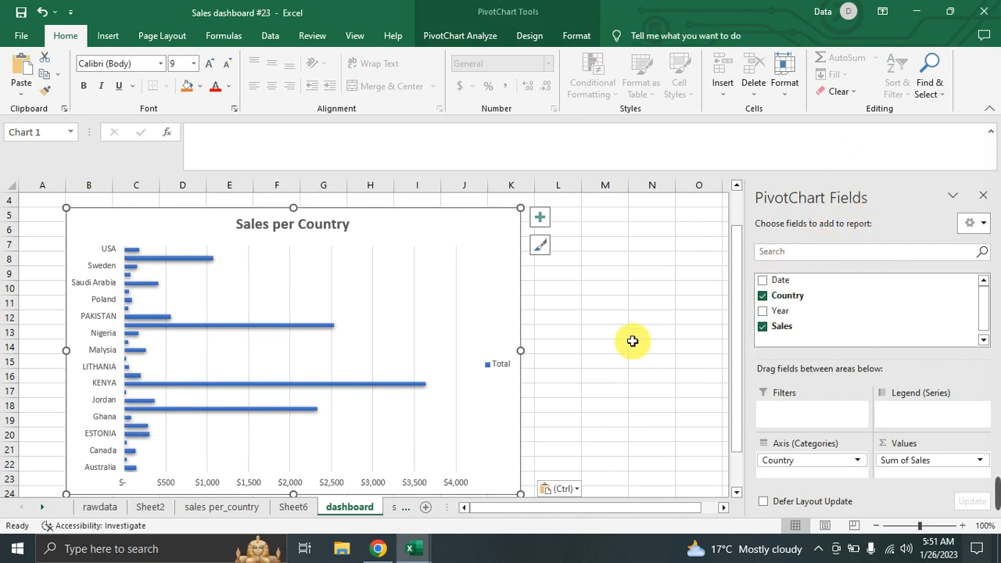
click(560, 331)
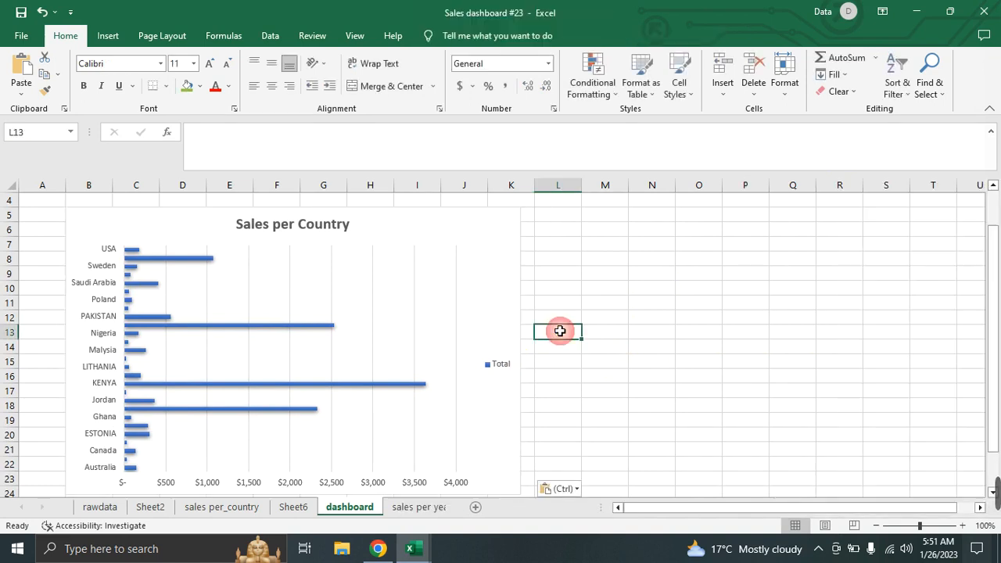
scroll(452, 333, down, 2)
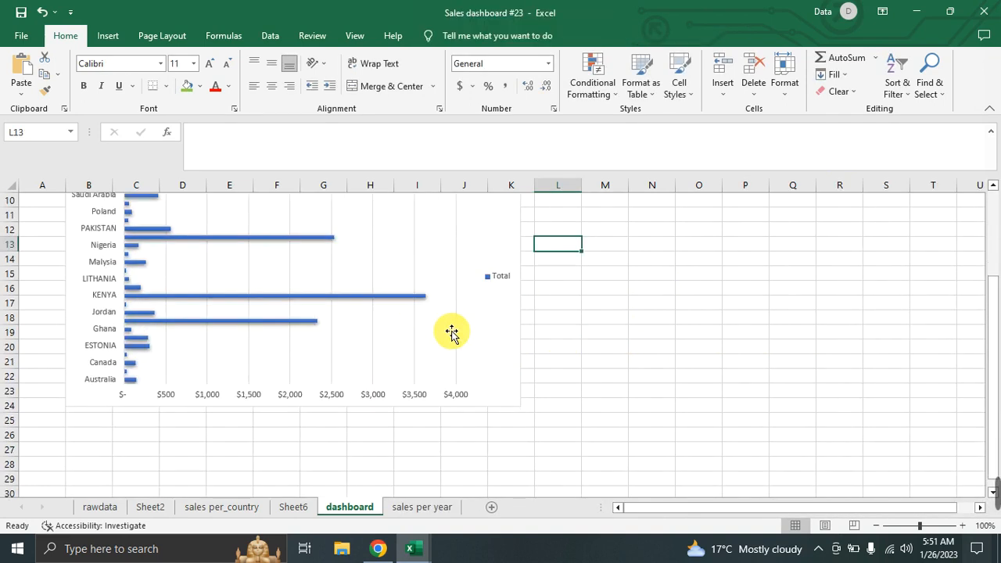
click(457, 360)
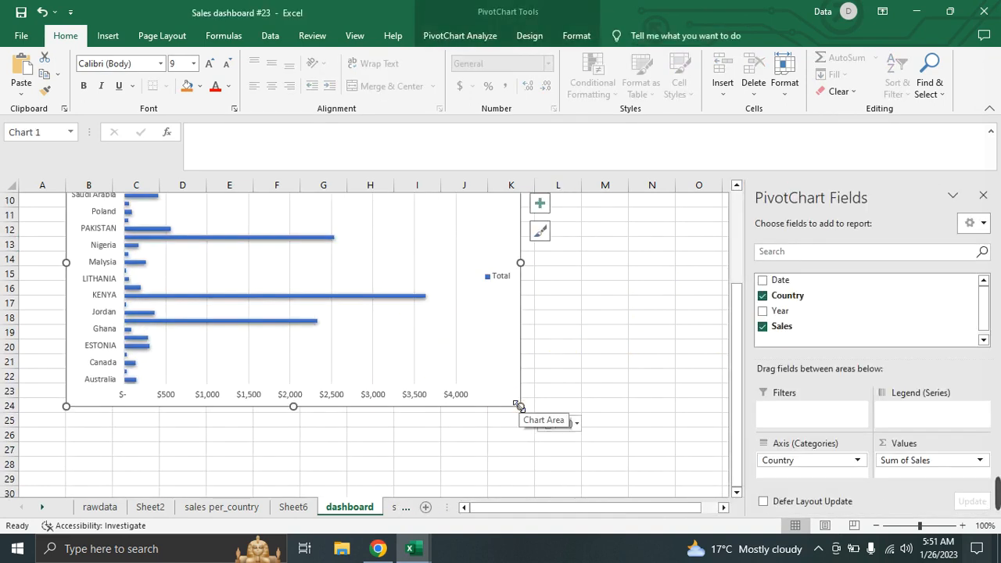
drag(520, 406, 501, 275)
scroll(610, 380, up, 3)
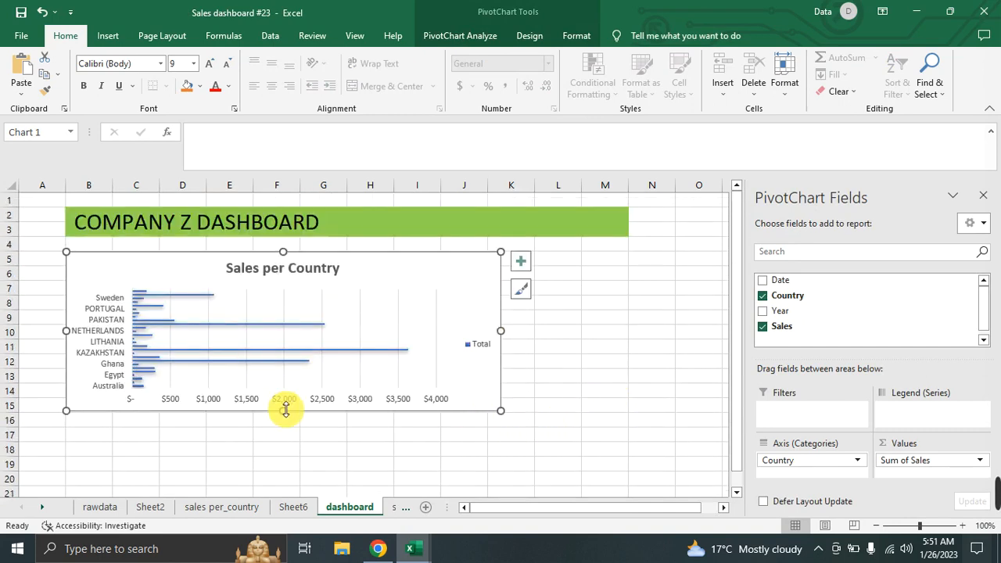
drag(283, 409, 284, 497)
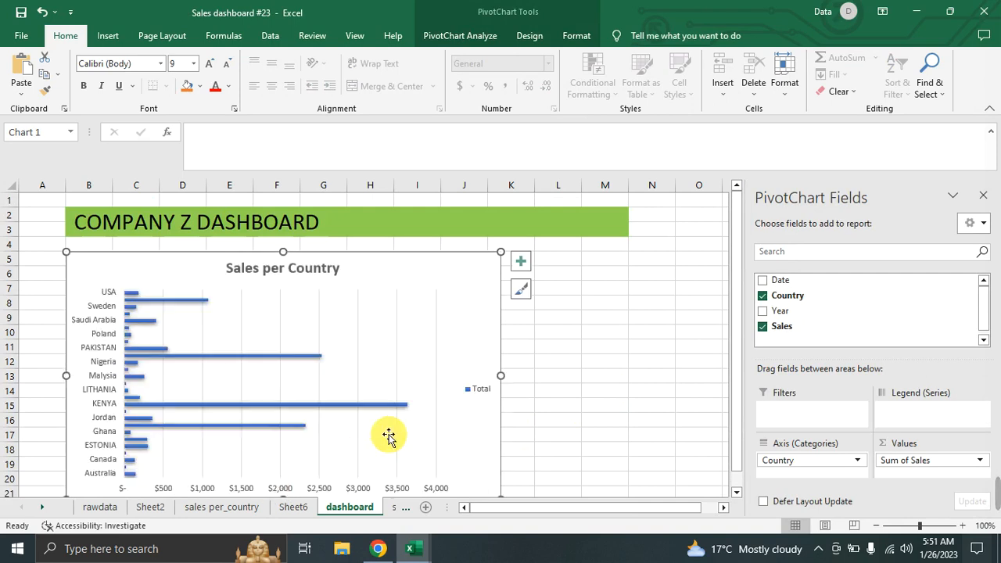
drag(500, 375, 360, 361)
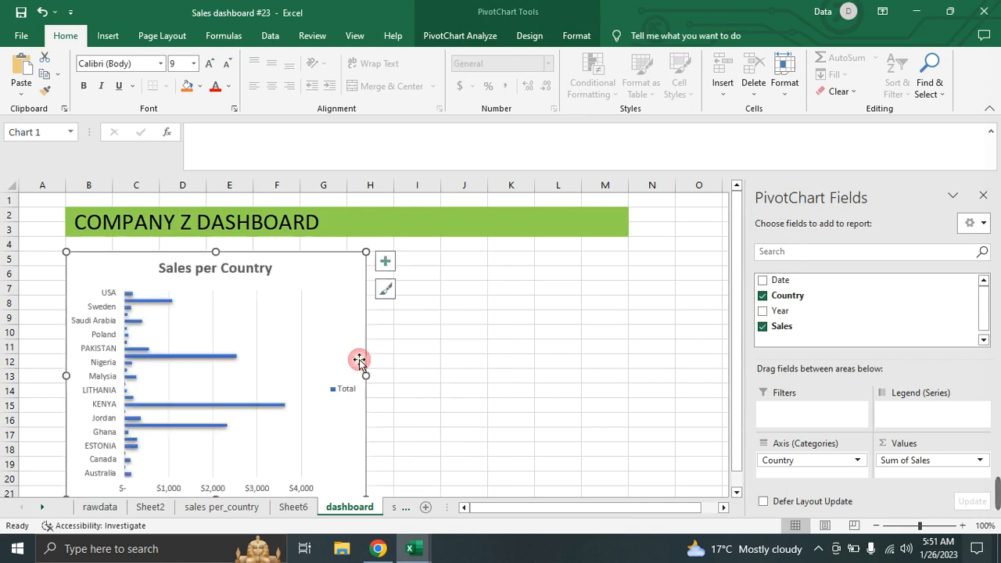
Step: Extend the lower edge of the Sales per Country chart down to about row 23
click(511, 378)
scroll(511, 393, down, 2)
click(320, 354)
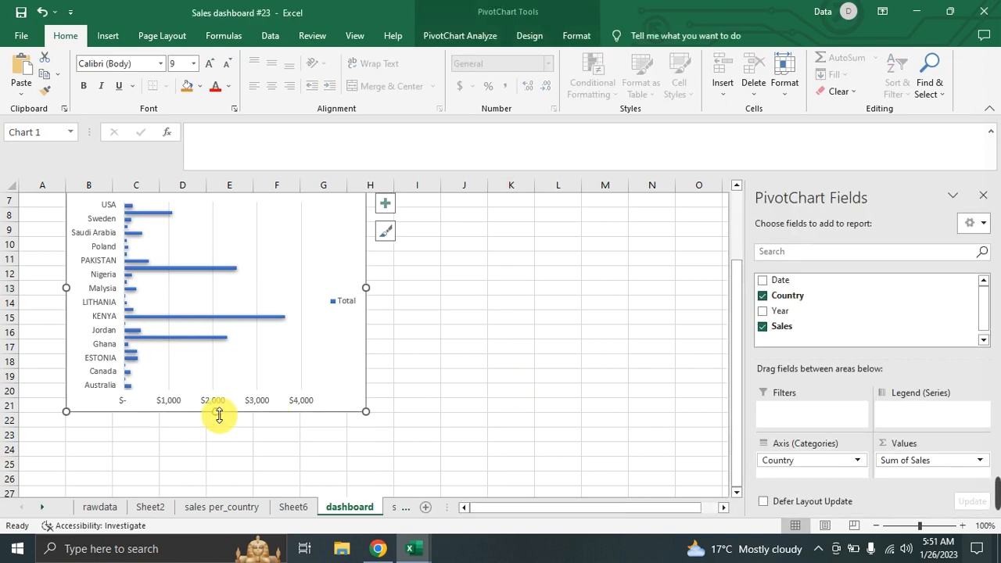
drag(215, 411, 222, 440)
click(426, 364)
scroll(438, 376, up, 2)
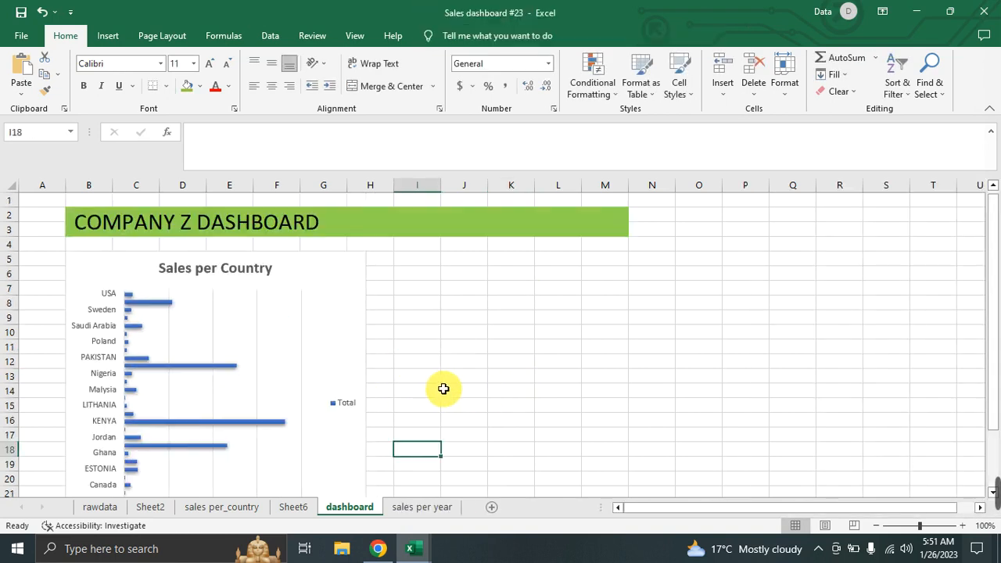
scroll(443, 387, down, 1)
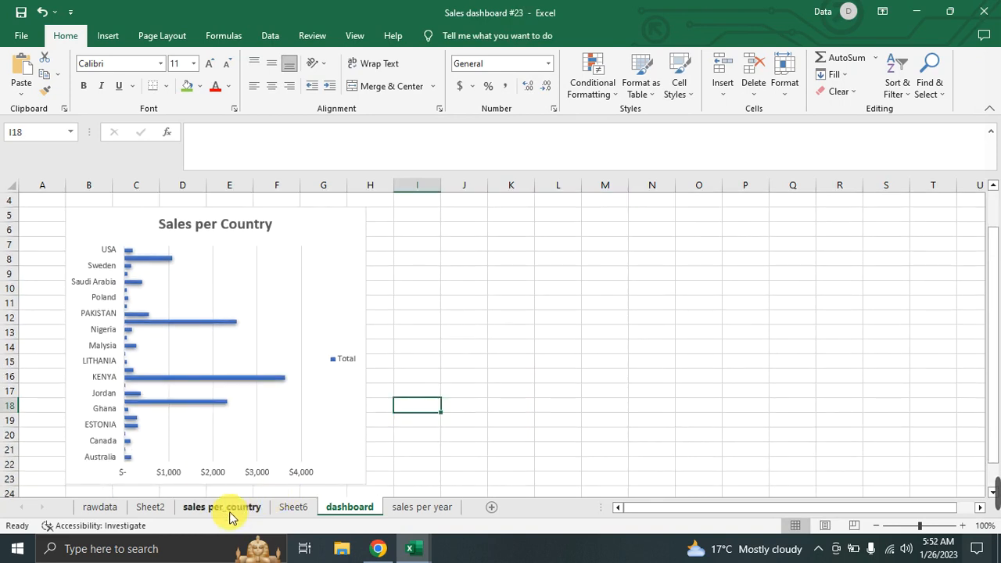
Step: Copy the Total pie chart on the sales per year sheet
click(407, 507)
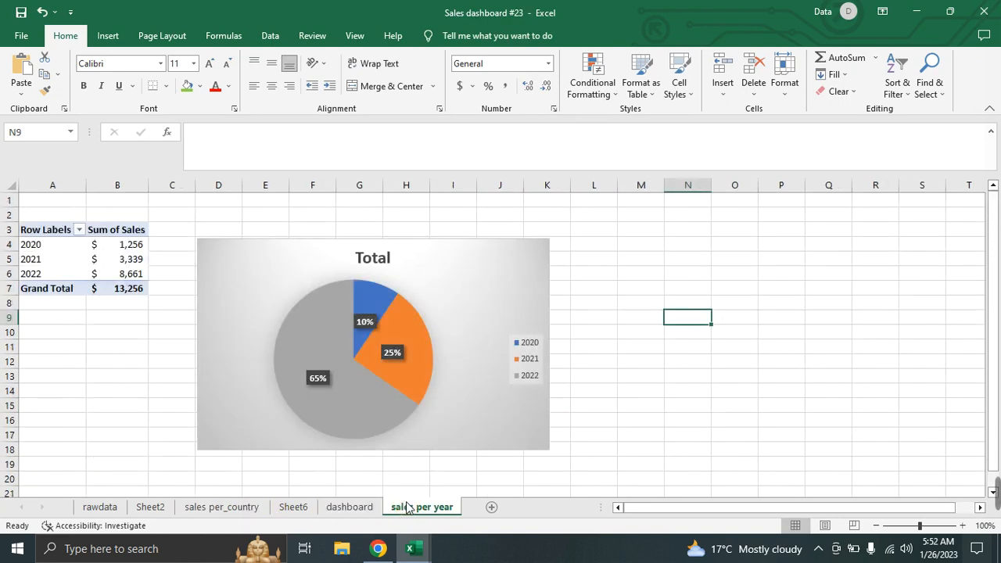
click(480, 270)
click(481, 270)
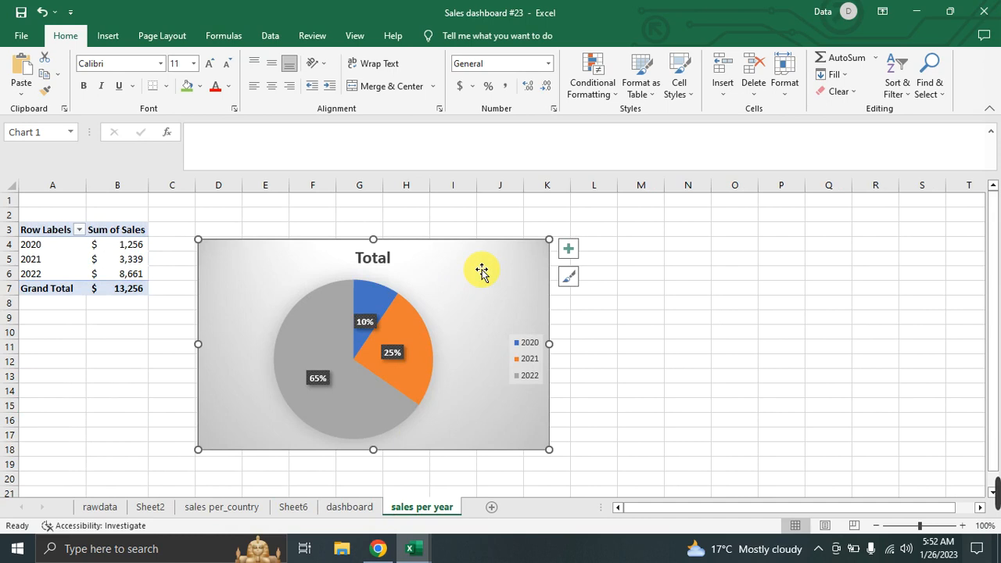
double_click(482, 271)
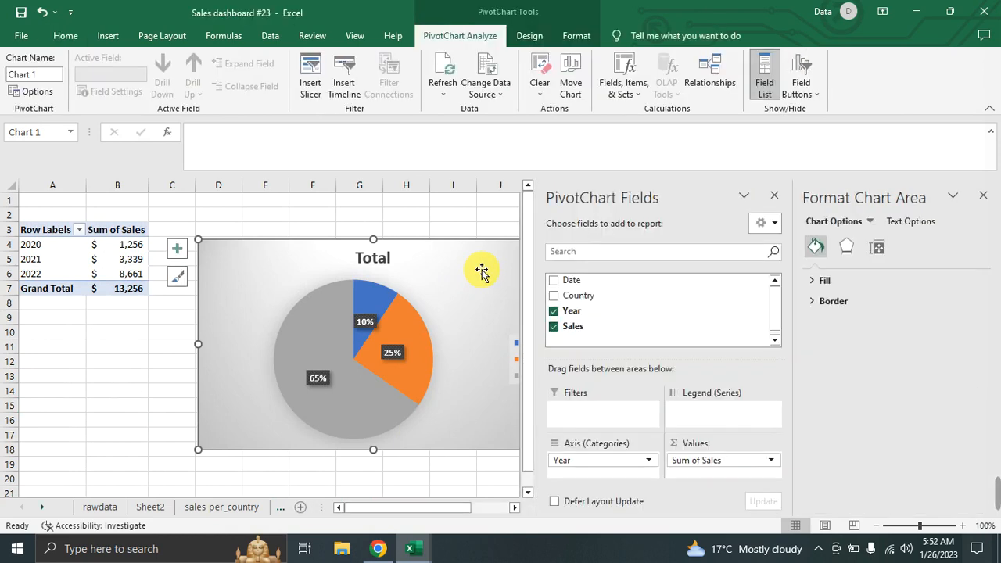
click(160, 374)
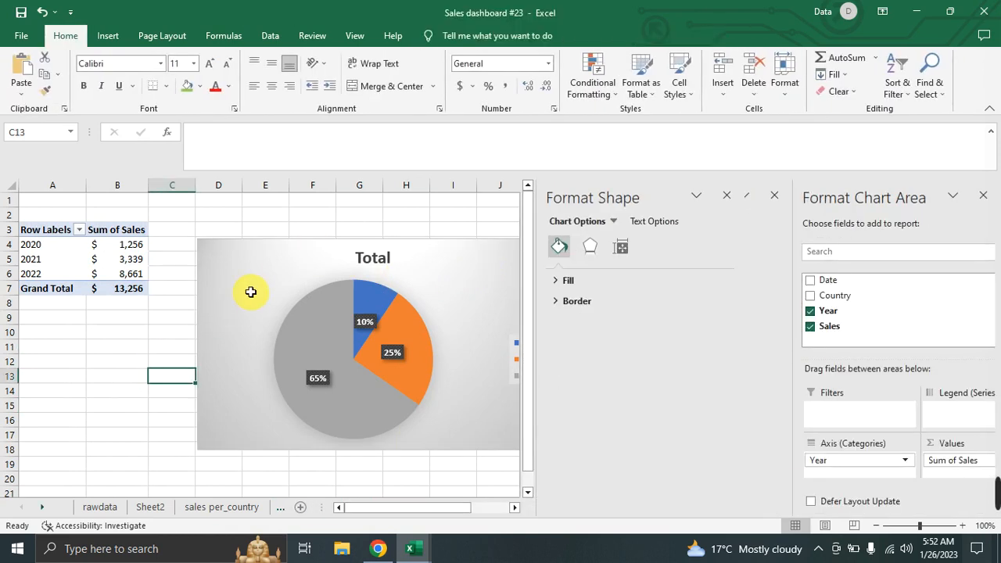
click(251, 291)
double_click(250, 291)
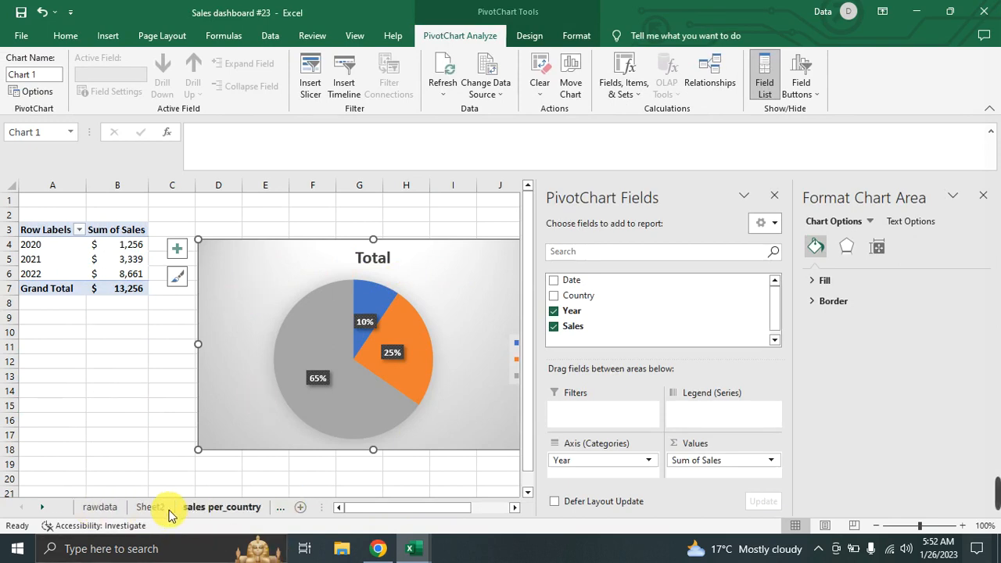
Step: Paste the copied pie chart at cell I5 of the dashboard sheet
click(43, 505)
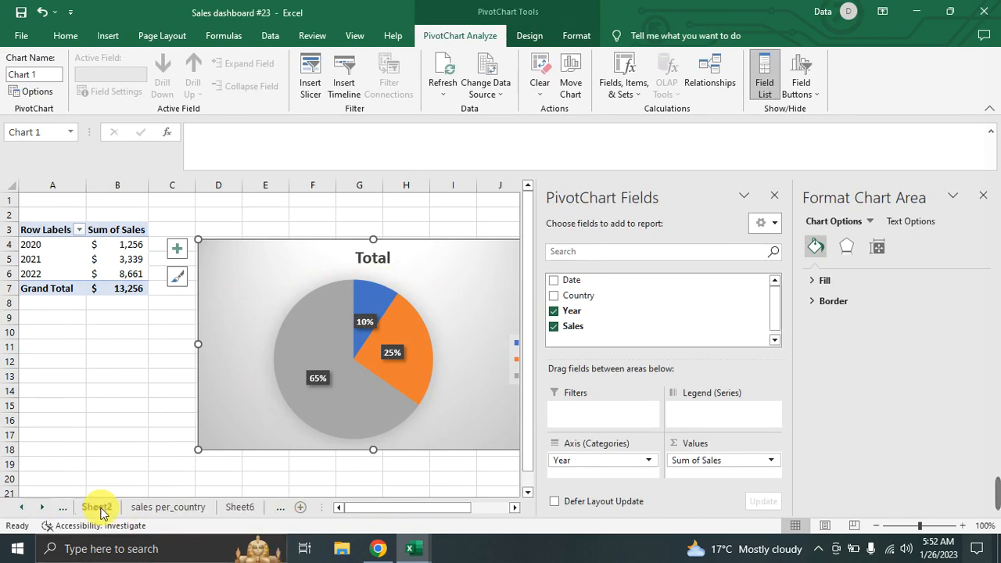
click(43, 507)
click(240, 509)
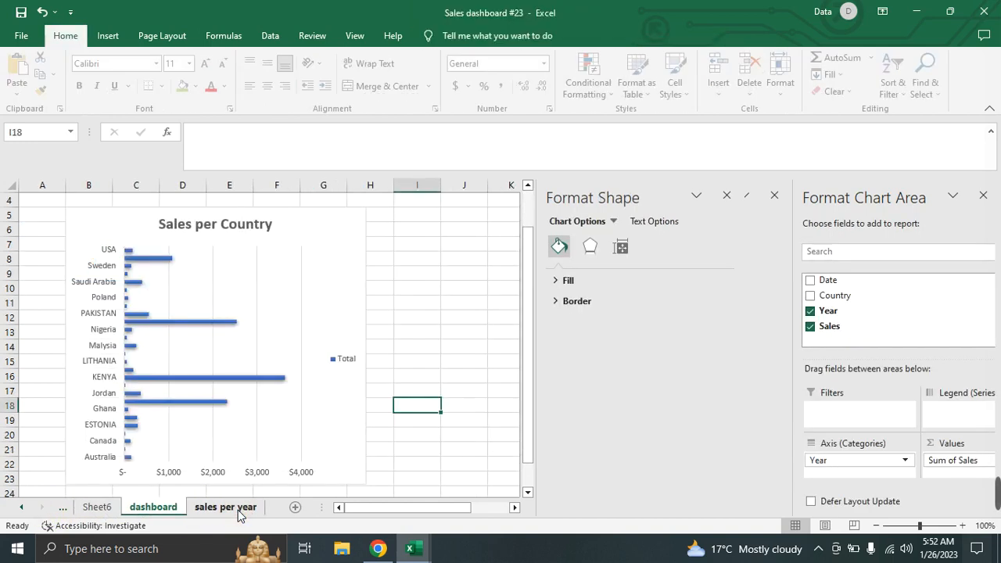
scroll(415, 232, up, 1)
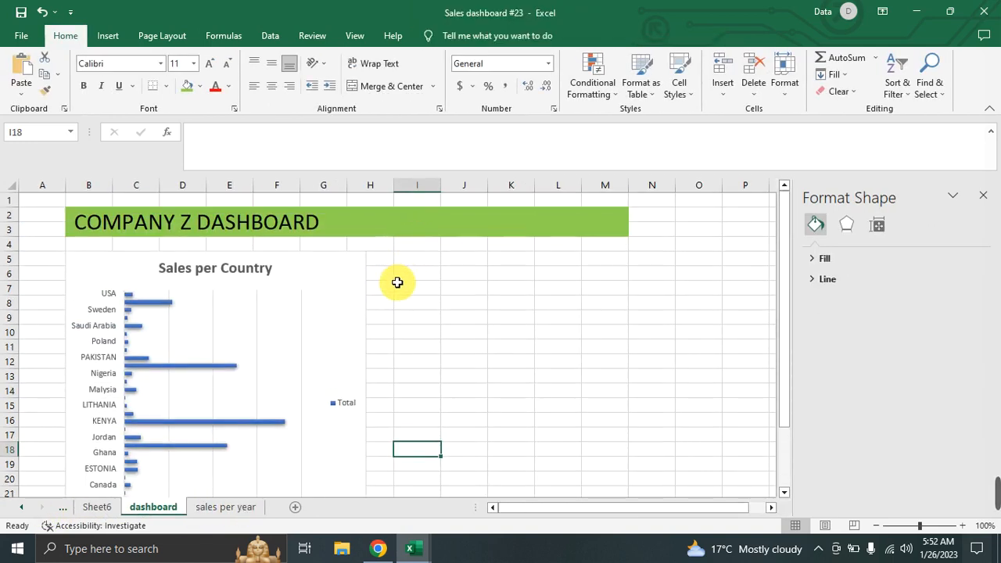
click(407, 265)
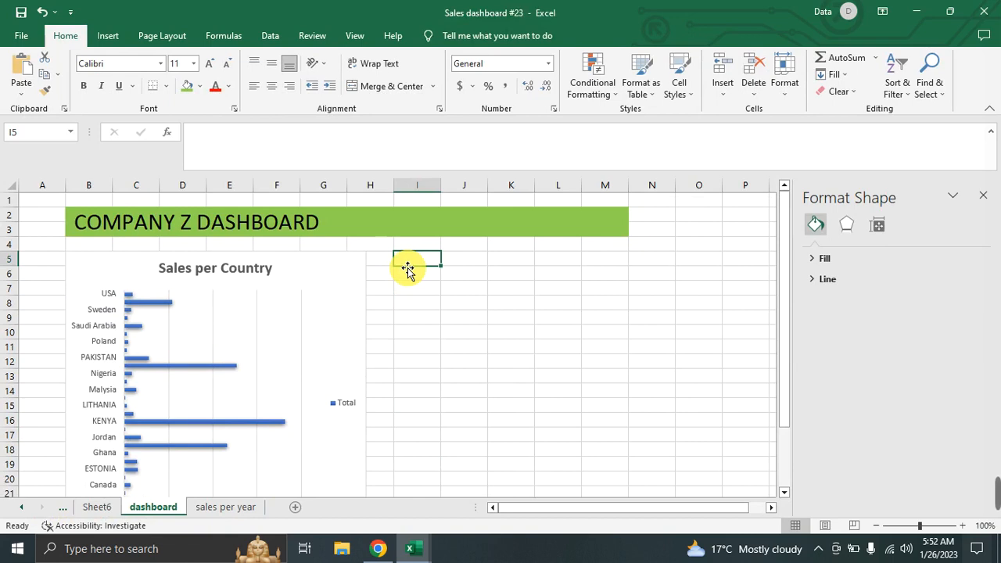
key(ctrl+v)
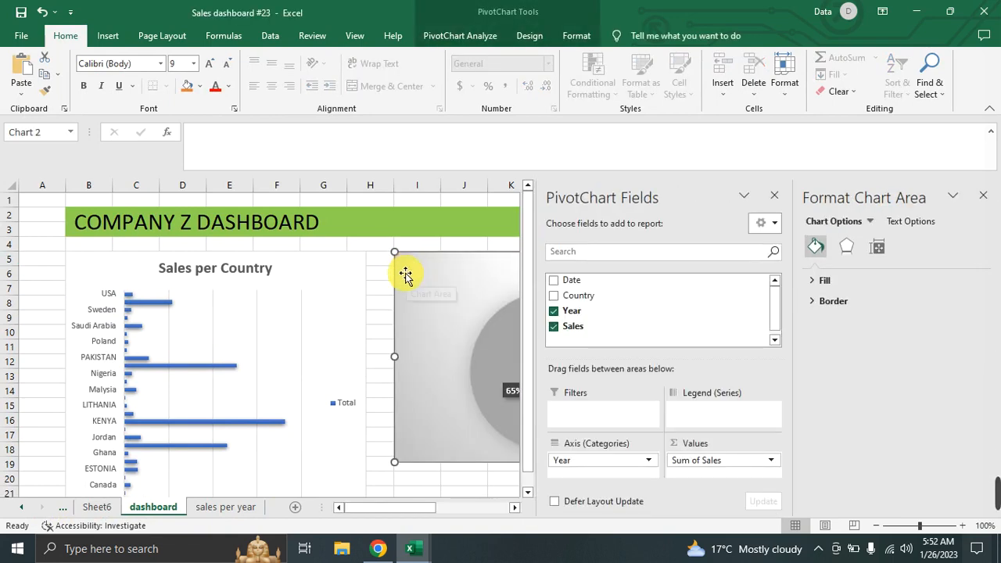
Step: Shrink the dashboard's pie chart from its lower-left corner so it spans about J5 to P17
click(378, 344)
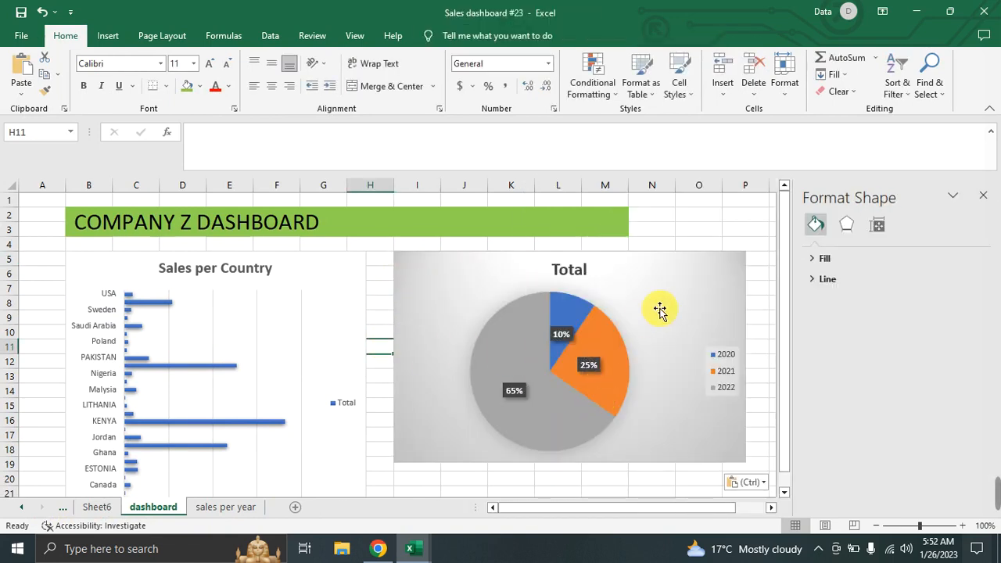
click(407, 316)
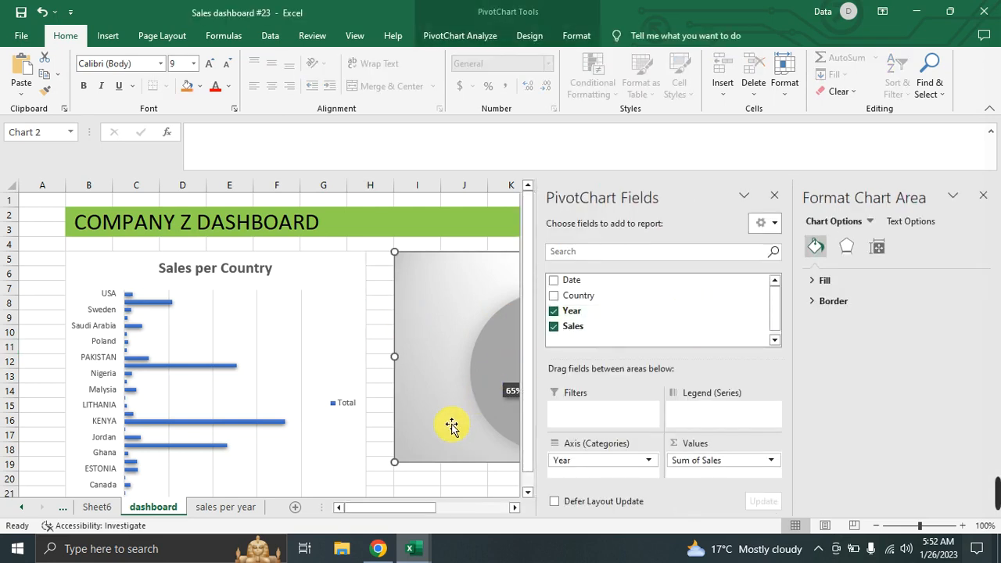
click(436, 474)
click(400, 460)
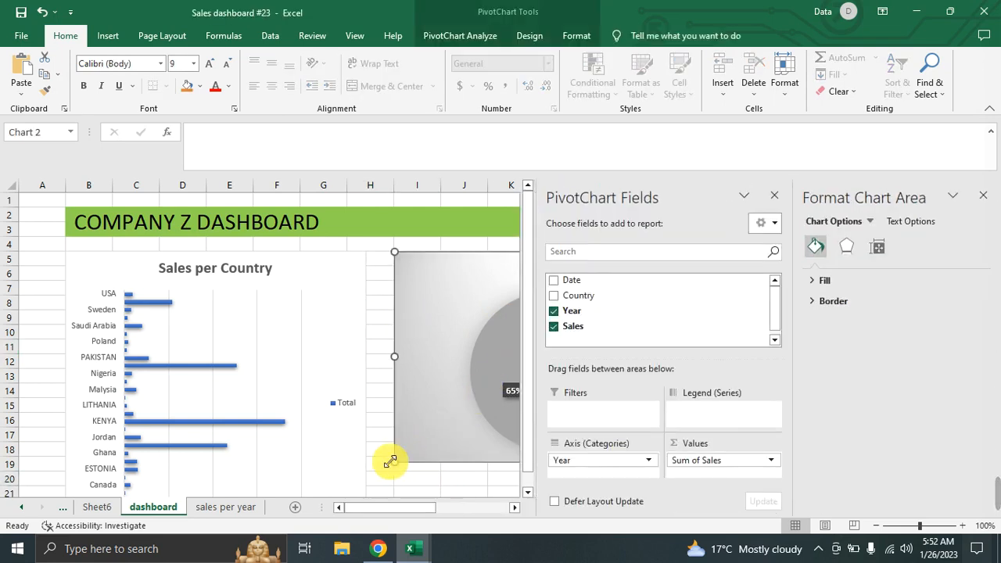
drag(396, 460, 437, 443)
click(446, 462)
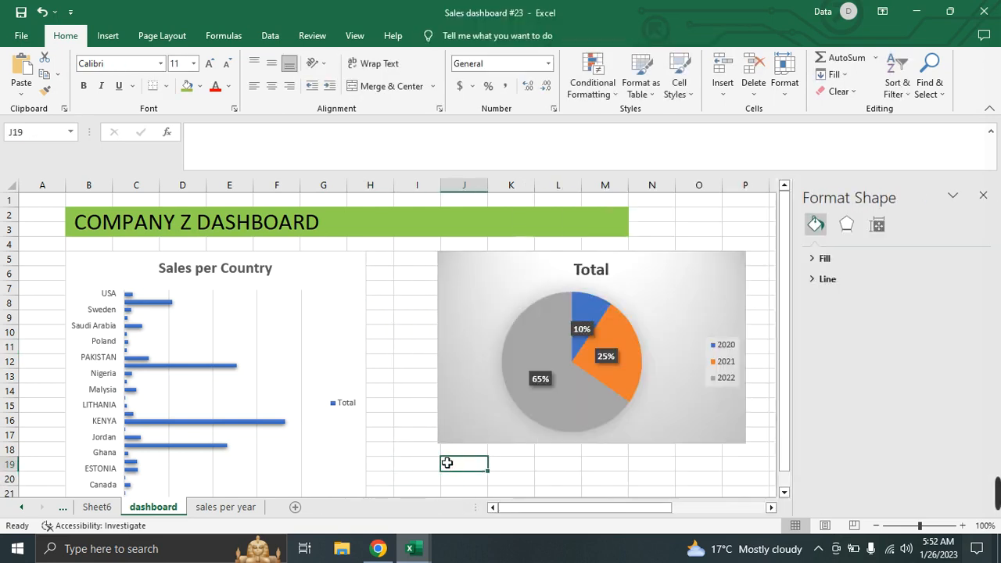
Step: Move the pie chart next to the Sales per Country chart, starting in column H with a narrow gap between them
click(738, 431)
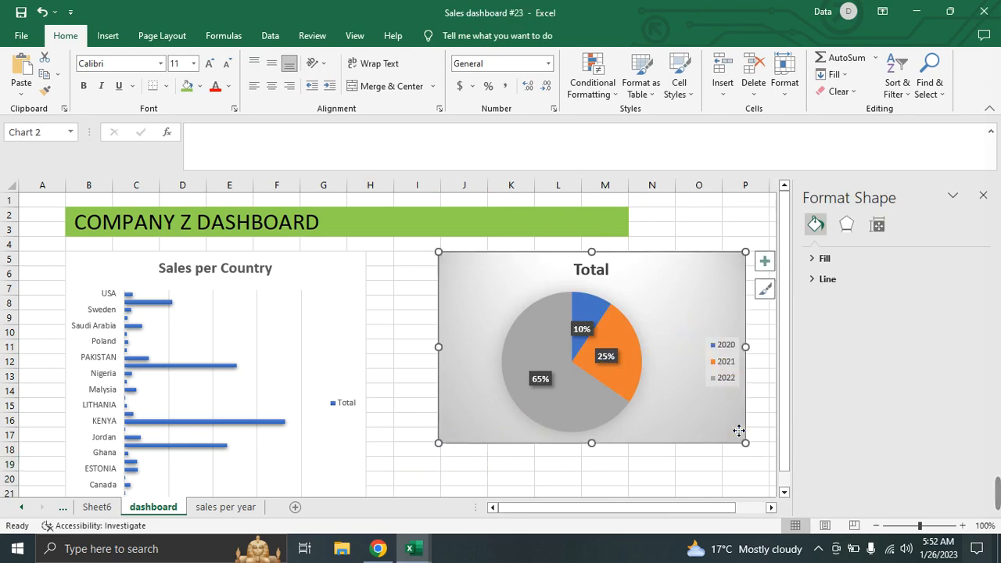
drag(738, 431, 674, 434)
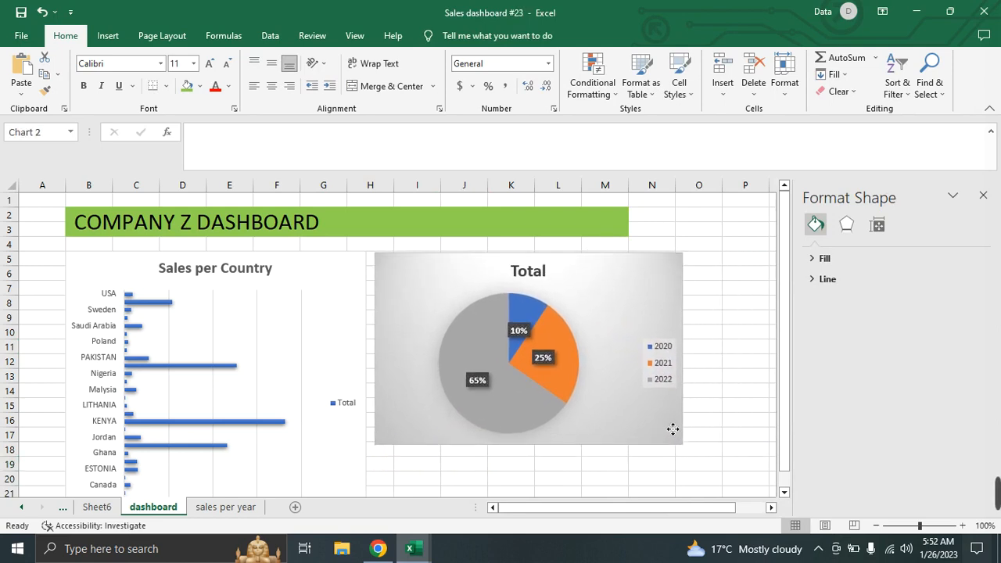
click(672, 431)
click(460, 467)
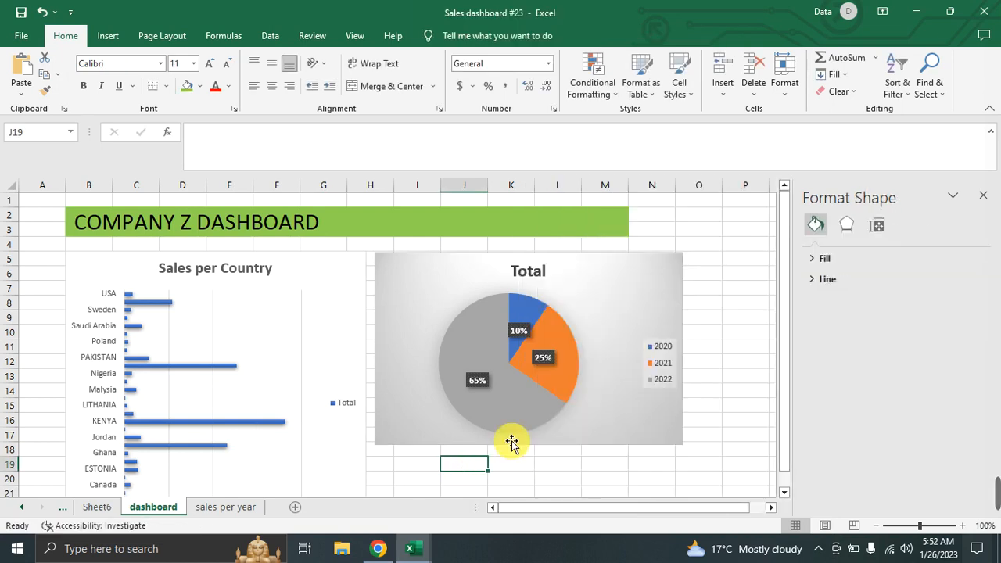
Step: Widen column M to about twice its width so the green title banner extends farther over the pie chart
click(627, 227)
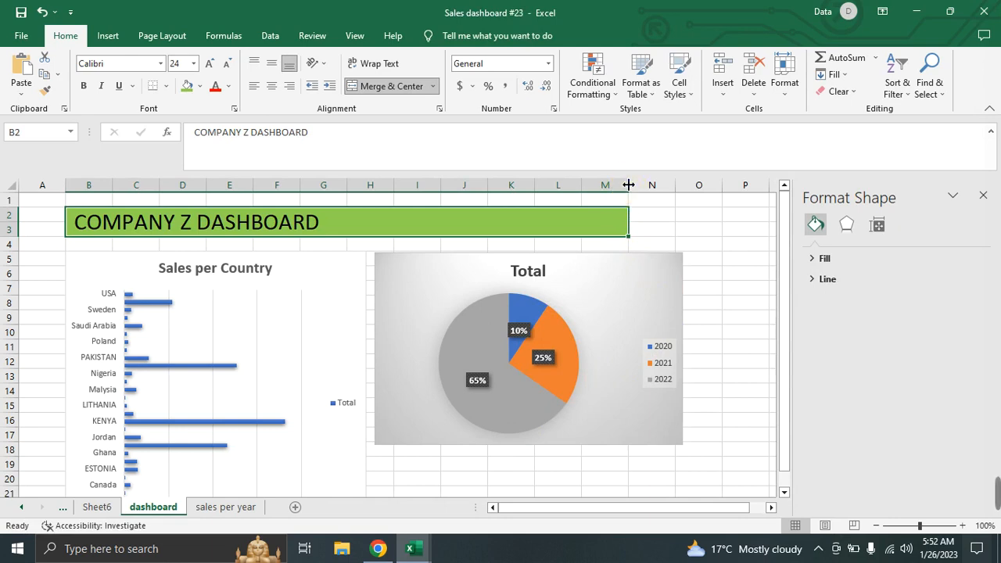
drag(628, 184, 683, 197)
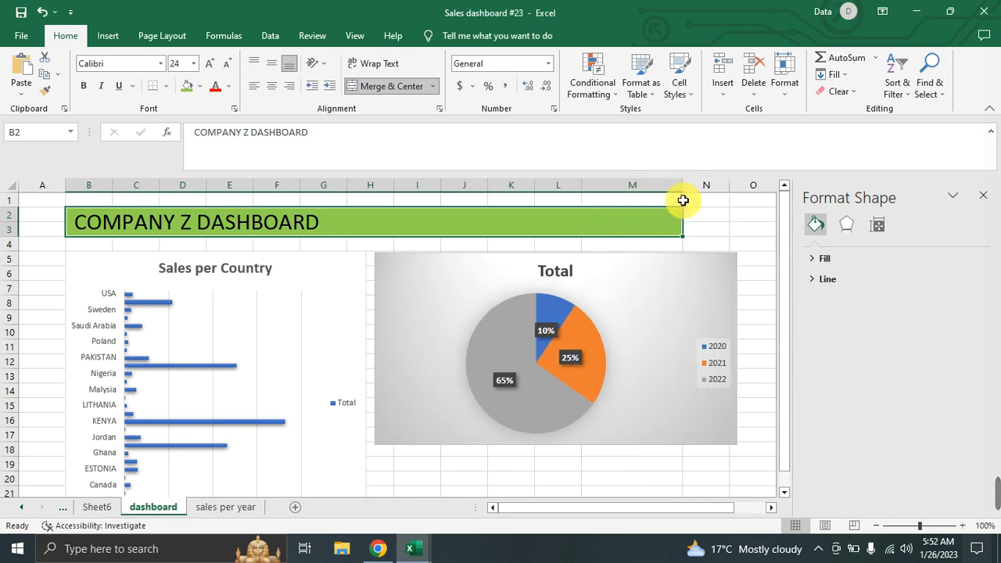
click(476, 472)
scroll(476, 462, down, 1)
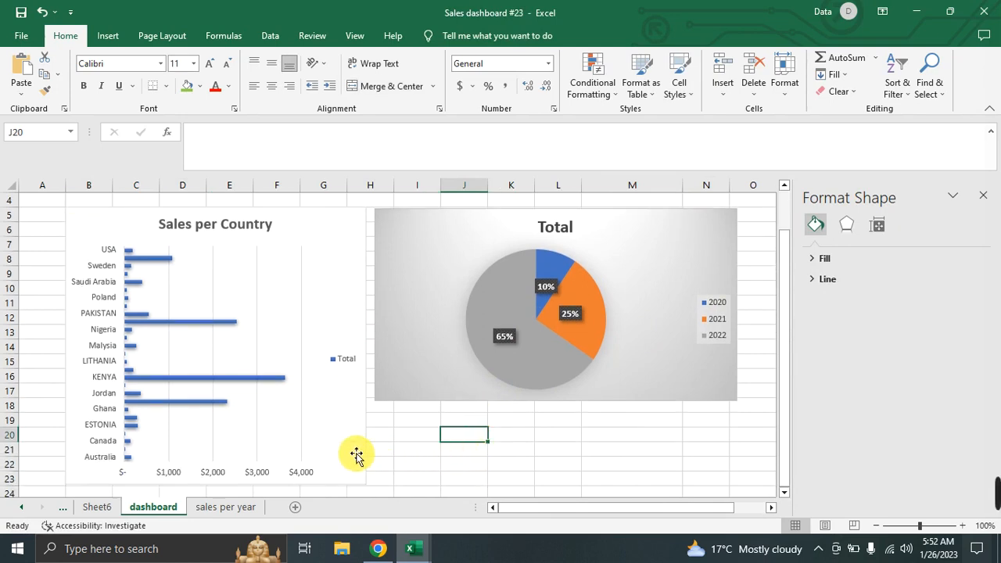
scroll(365, 409, up, 1)
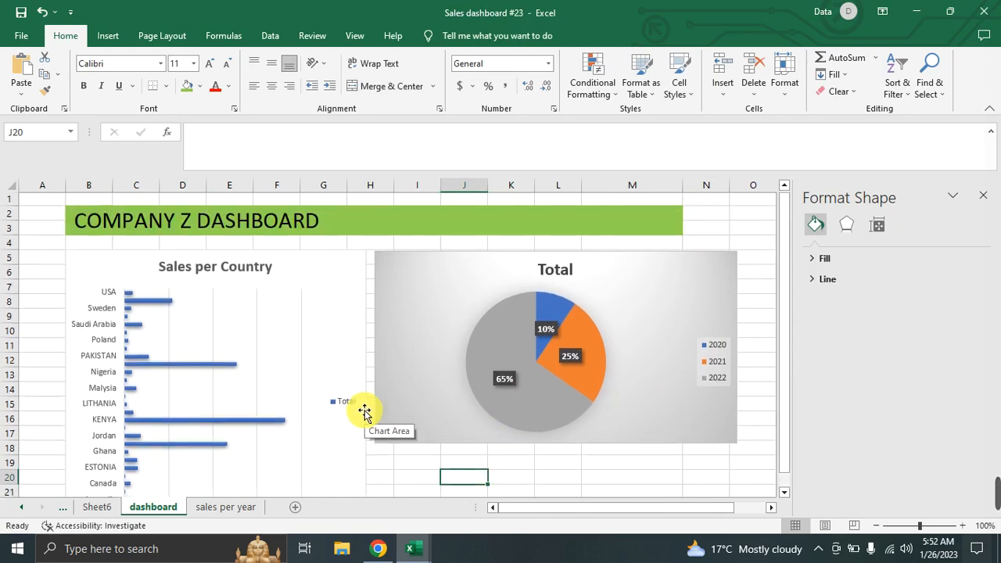
click(348, 264)
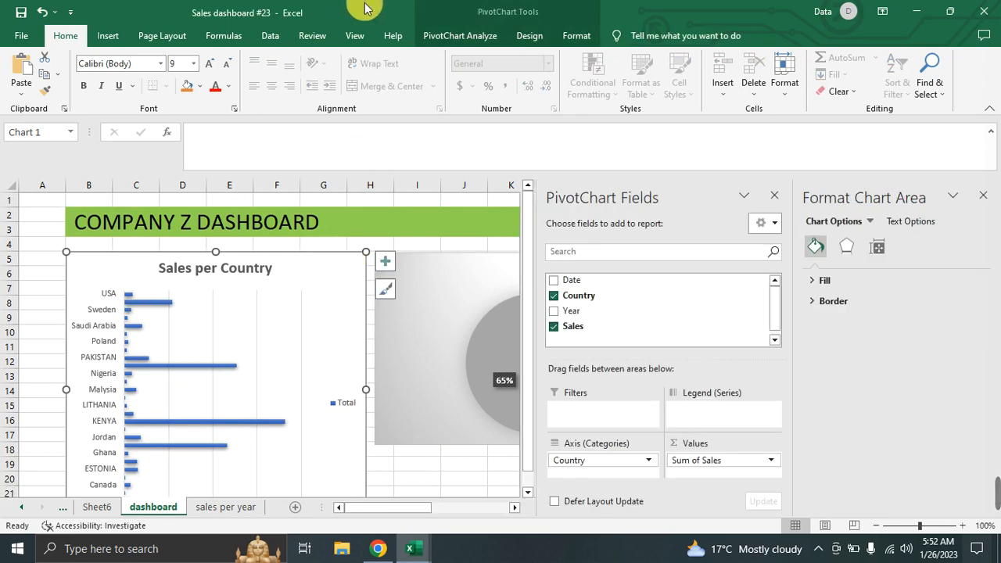
click(117, 35)
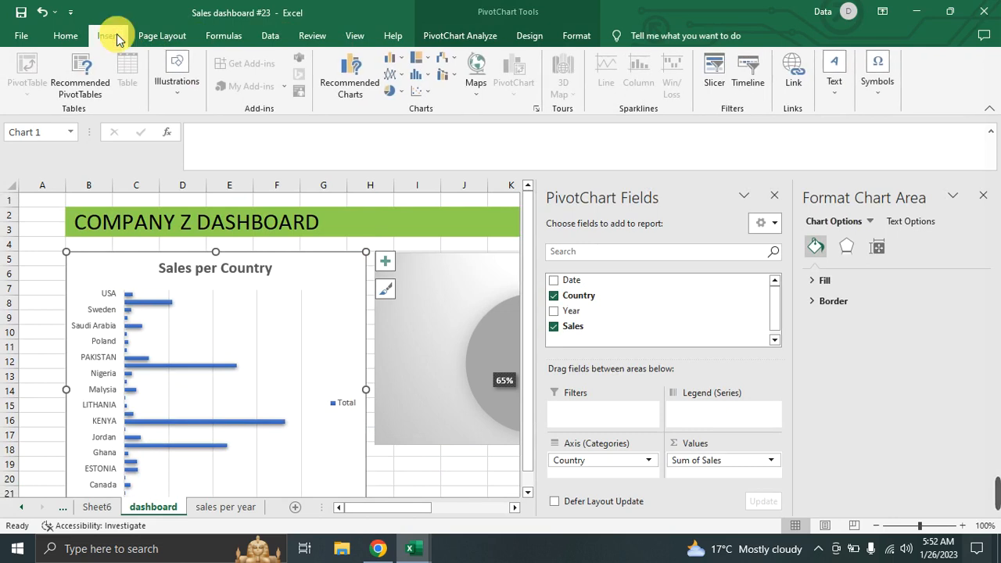
click(77, 38)
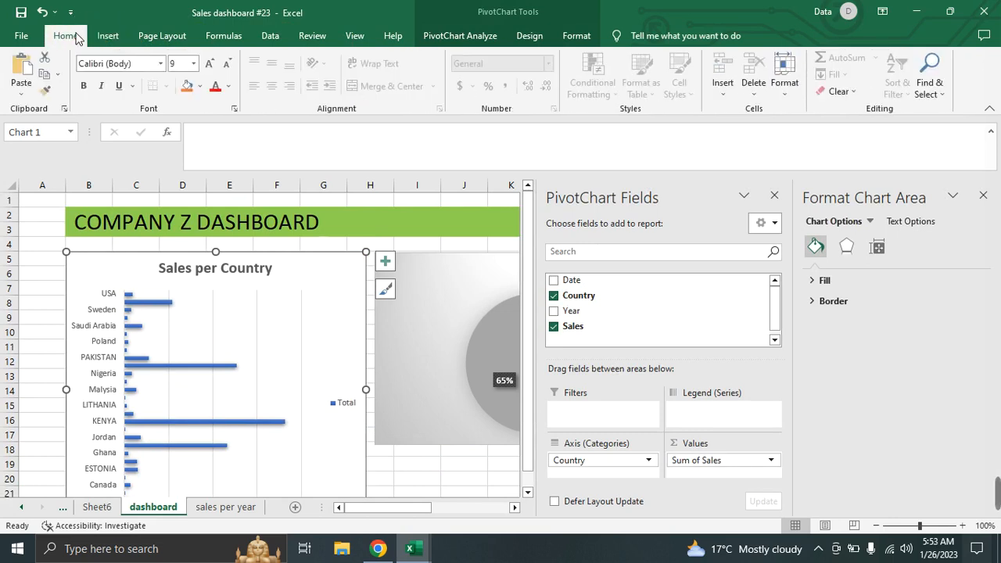
click(406, 475)
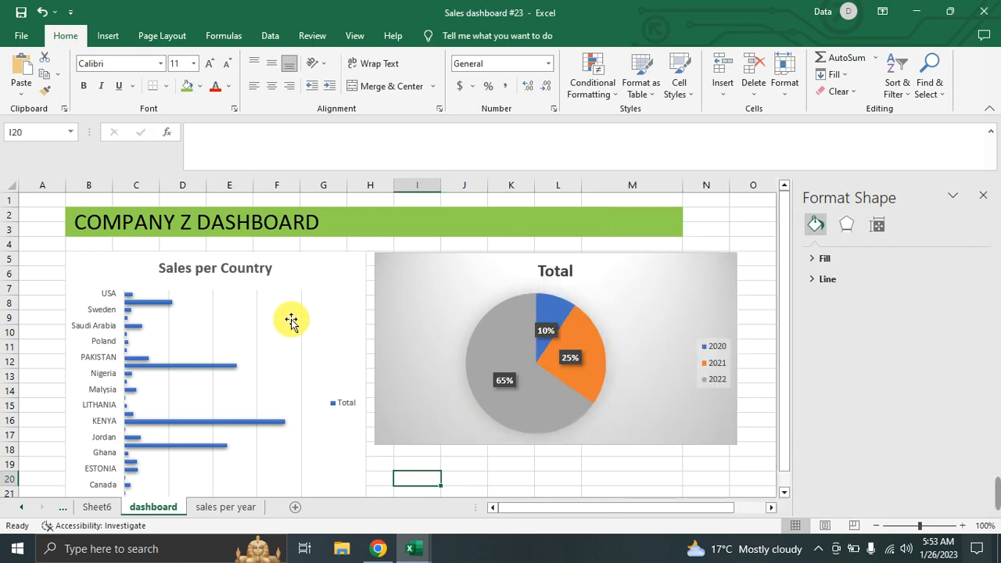
click(433, 320)
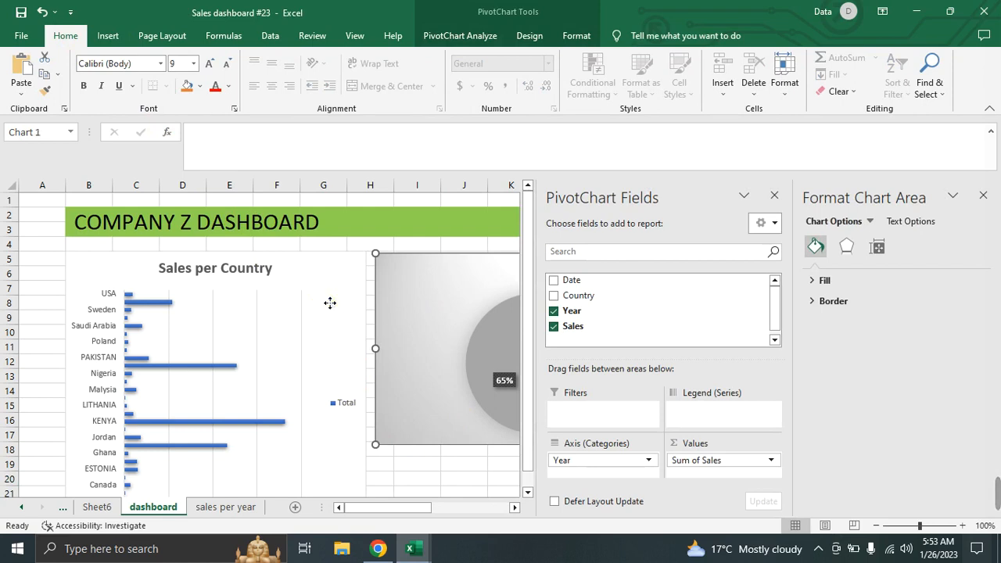
click(330, 305)
click(420, 477)
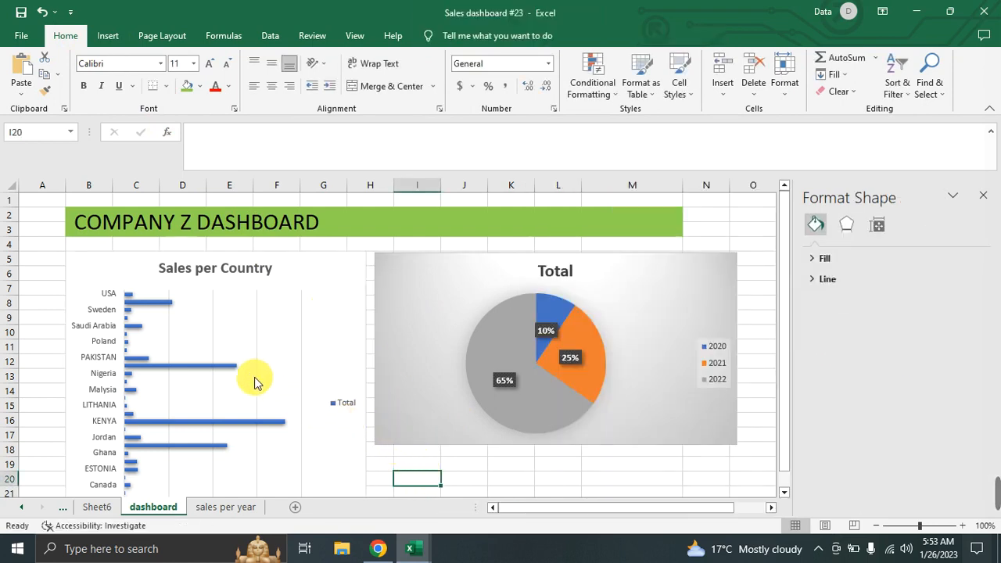
scroll(253, 375, down, 2)
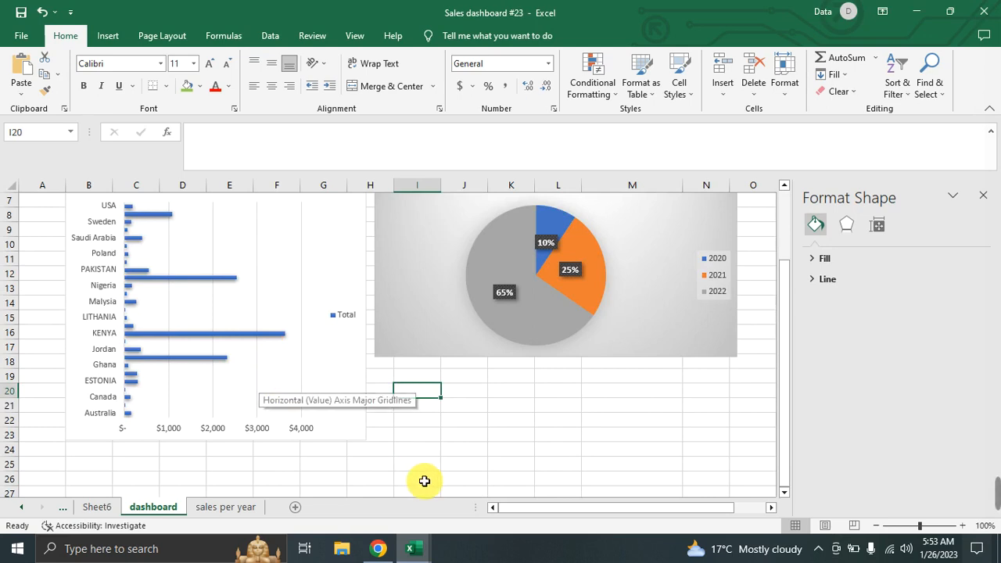
click(428, 437)
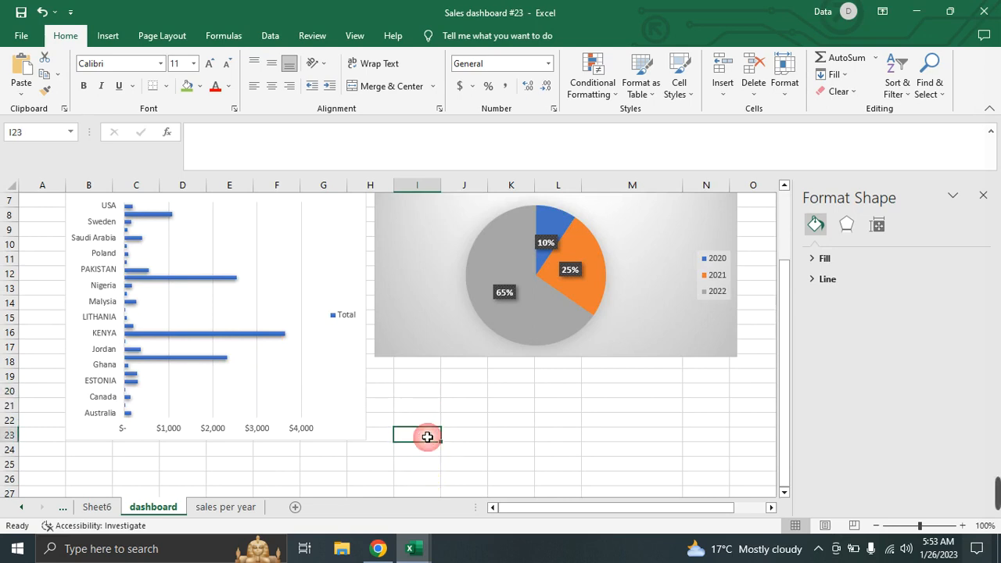
Step: Insert a Date timeline for the Sales per Country PivotChart
click(300, 212)
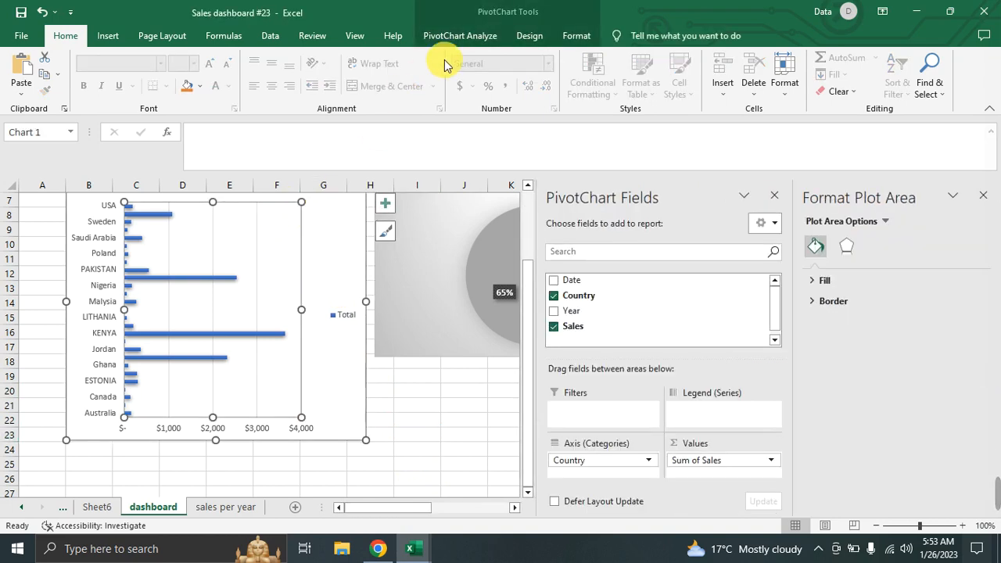
click(460, 36)
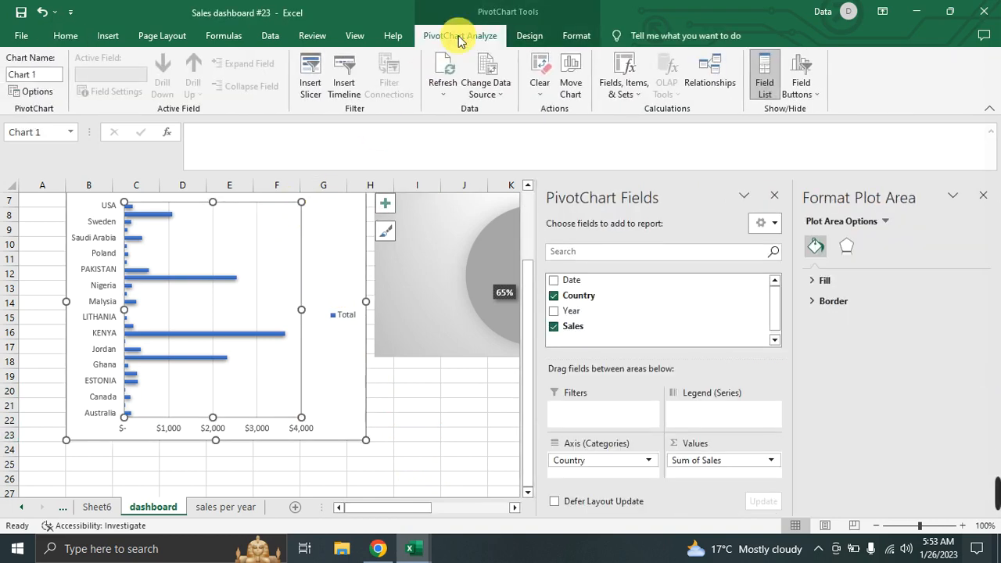
click(342, 86)
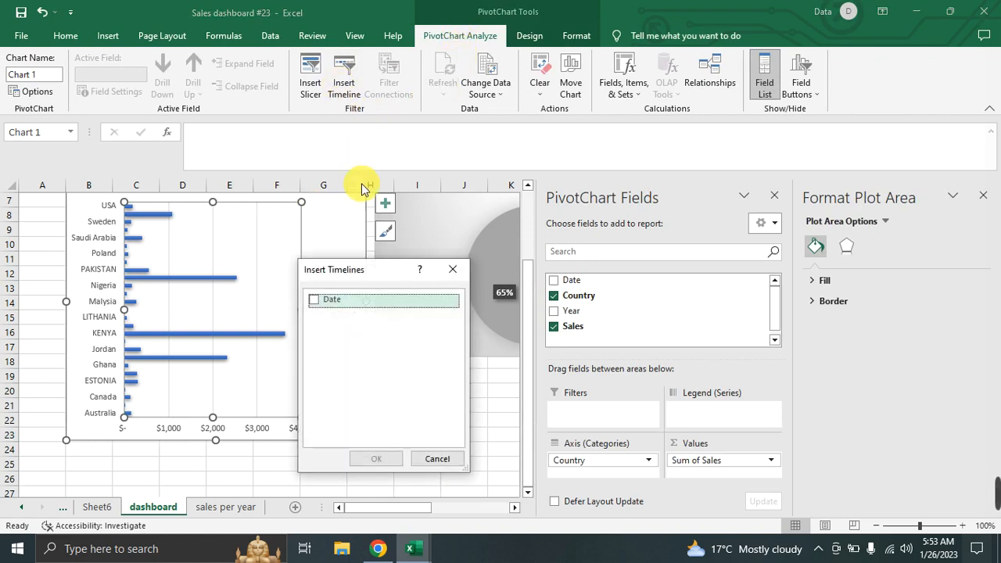
click(327, 301)
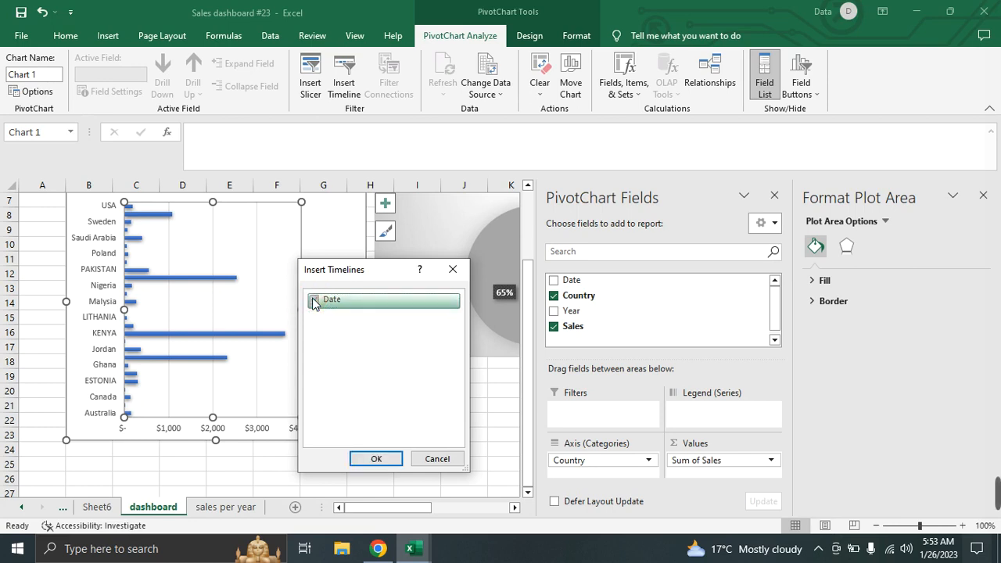
click(313, 301)
click(384, 458)
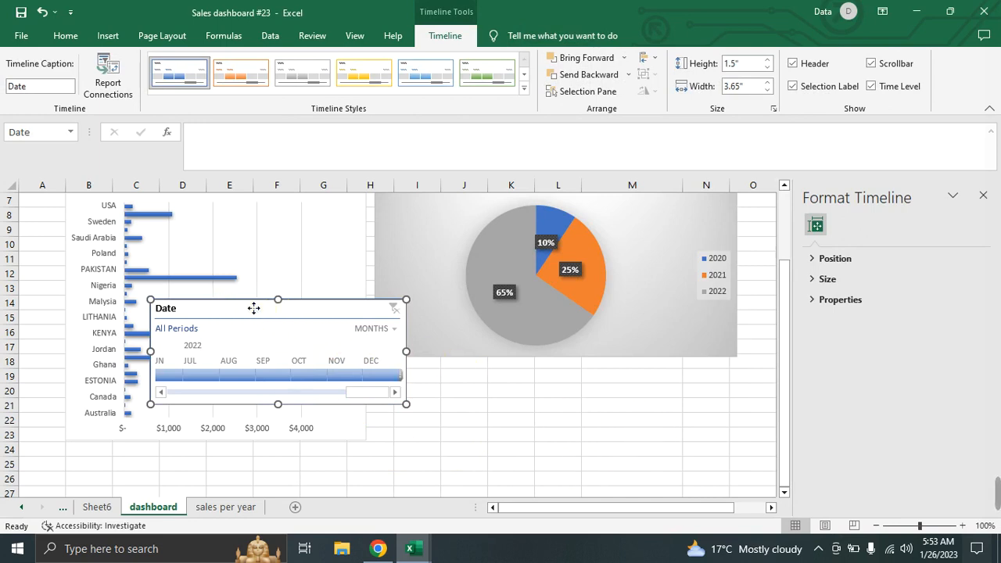
Step: Place the Date timeline just beneath the pie chart and widen it to about 5.09" to match the chart's width
drag(255, 308, 181, 457)
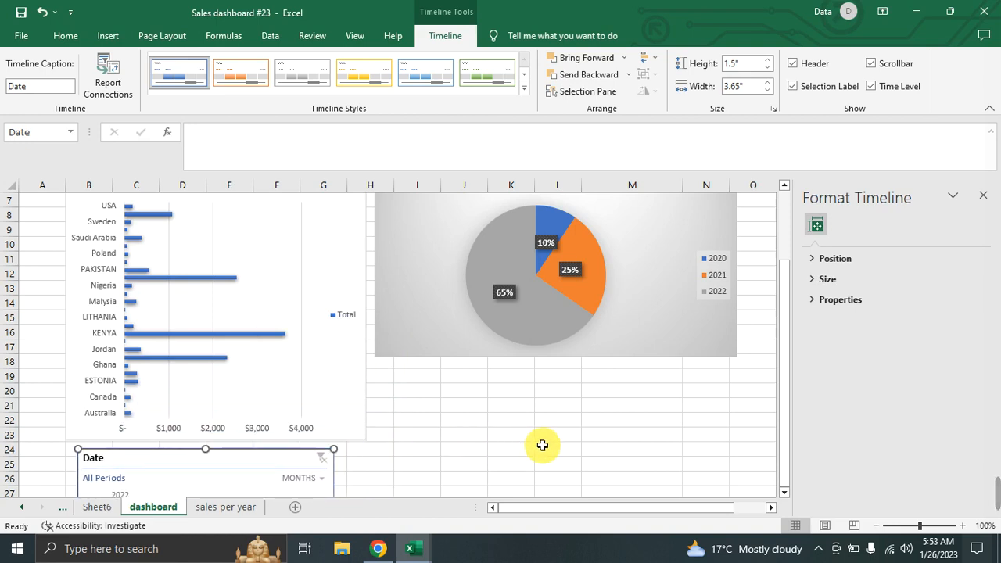
scroll(541, 447, down, 2)
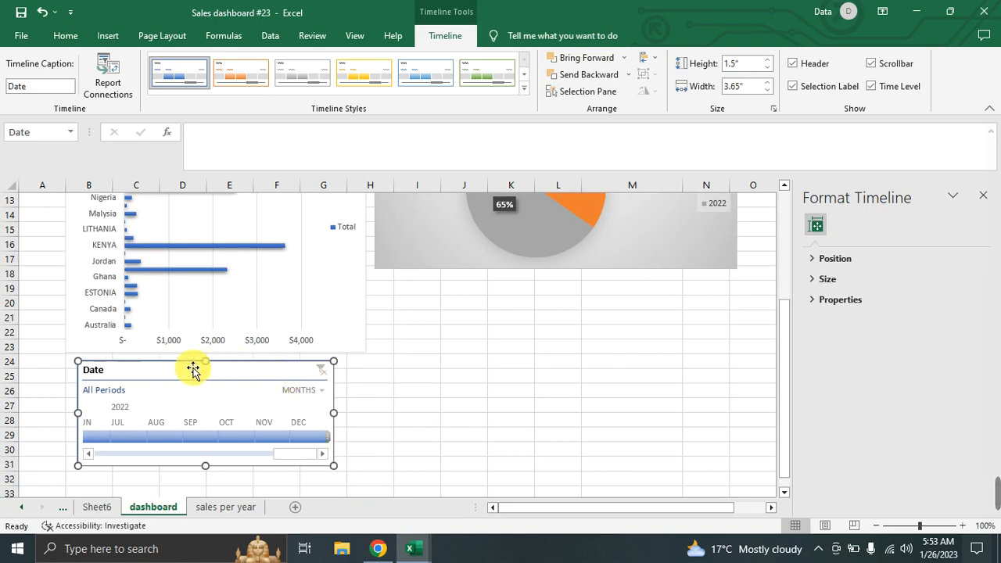
drag(162, 371, 463, 288)
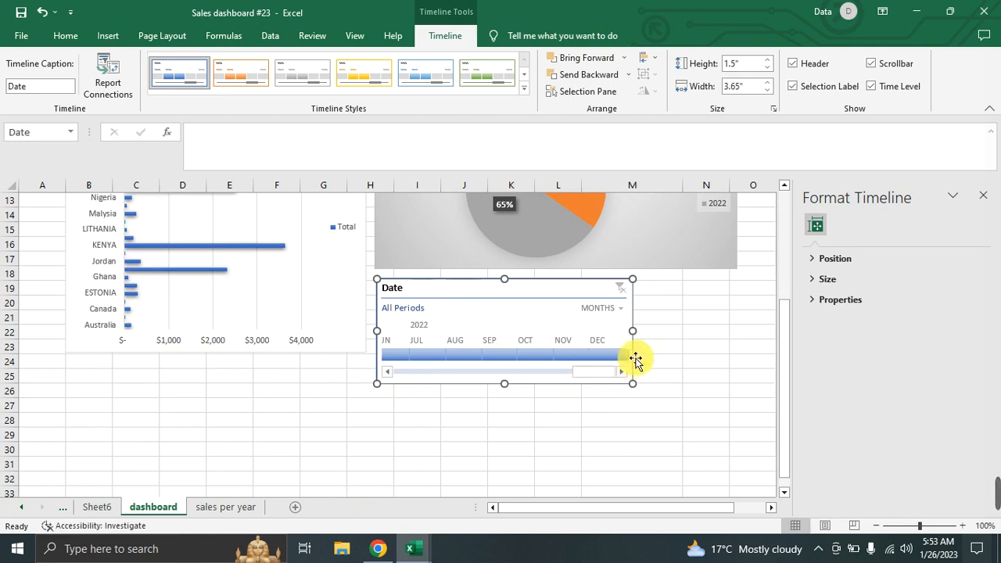
drag(634, 332, 729, 336)
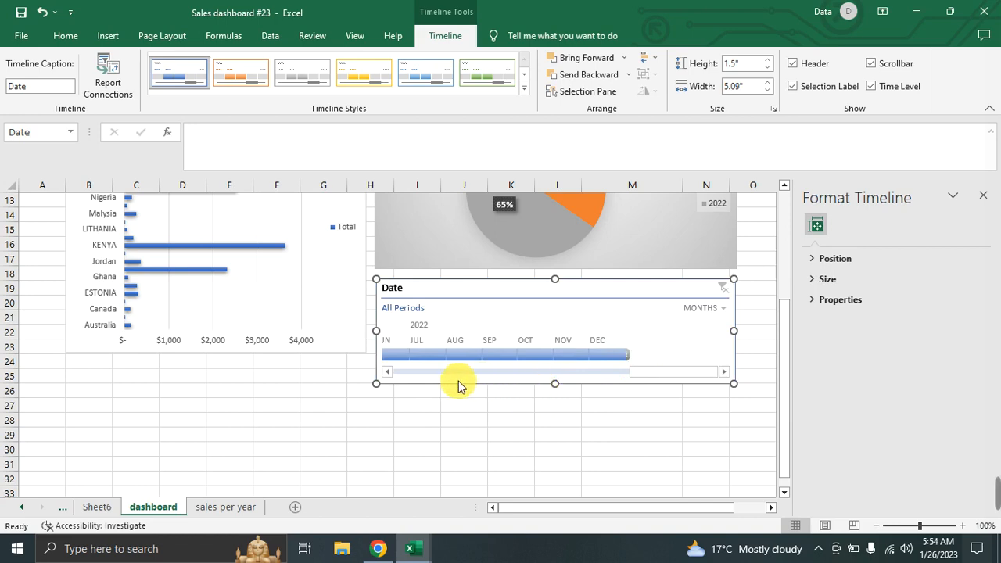
click(309, 417)
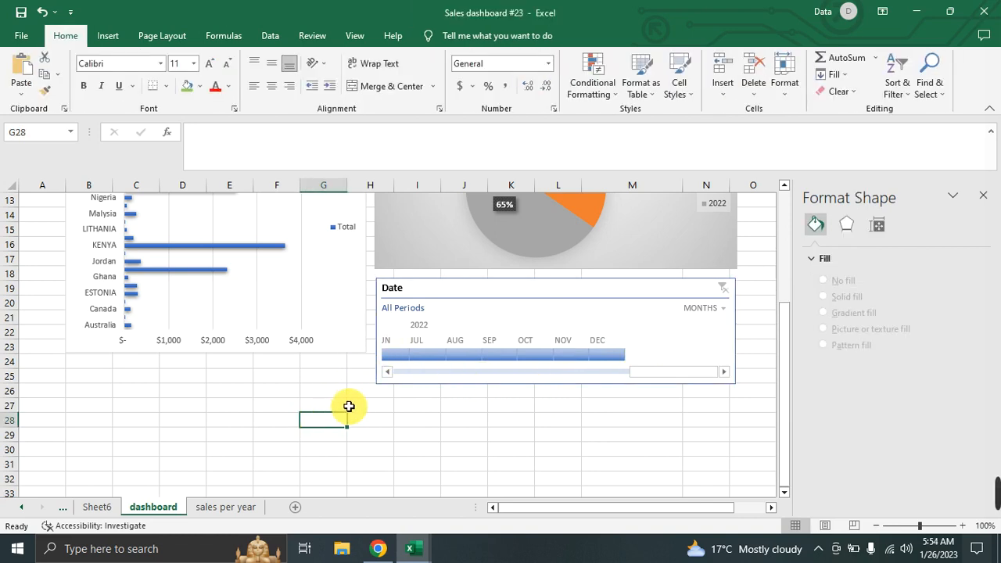
mouse_move(642, 378)
mouse_down()
mouse_move(410, 366)
mouse_move(599, 370)
mouse_move(431, 366)
mouse_move(655, 381)
mouse_up()
click(451, 426)
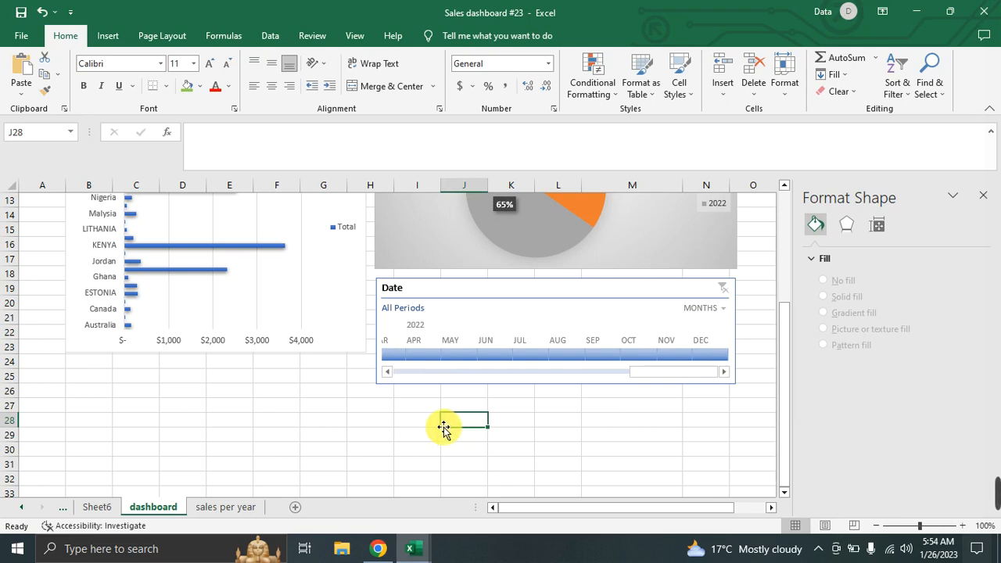
click(323, 405)
Step: Widen column M to nearly three times its width so the green title banner extends well past the pie chart
scroll(166, 373, up, 4)
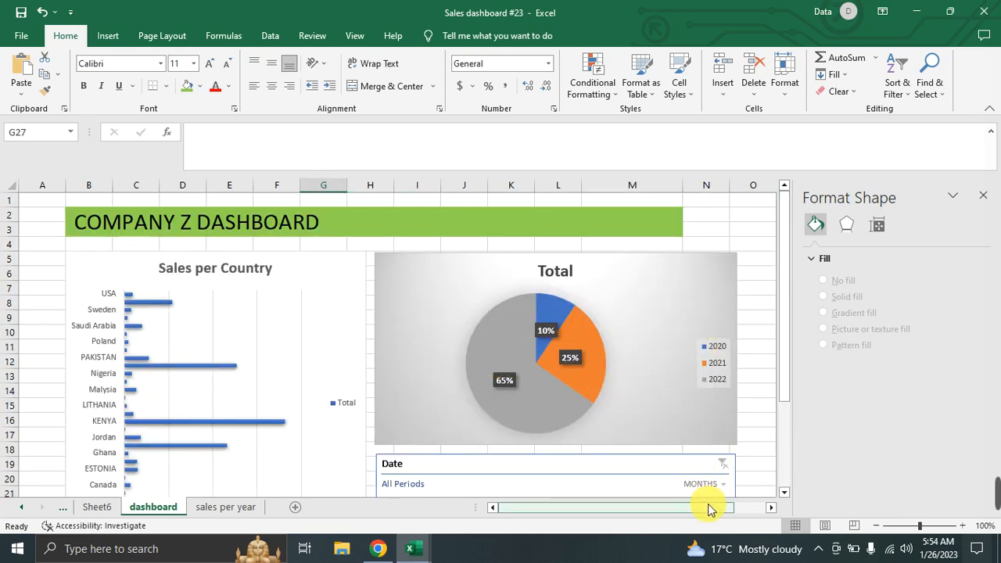
drag(730, 508, 762, 510)
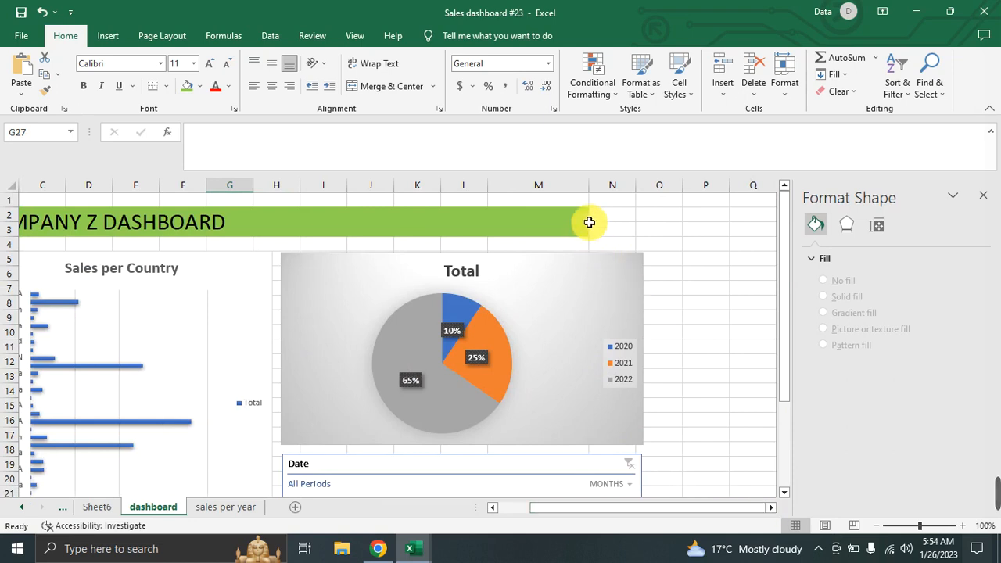
drag(587, 182, 777, 230)
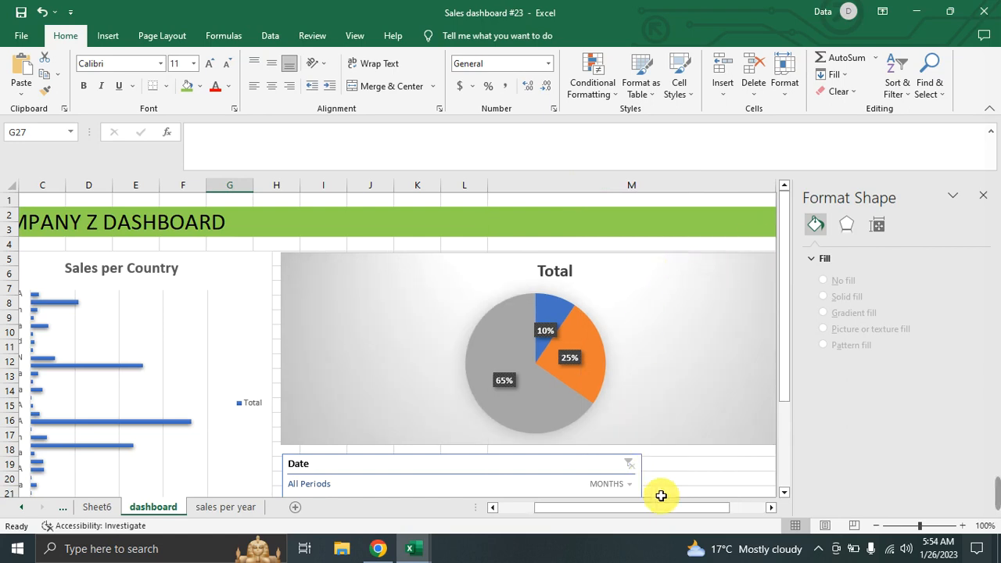
Step: Shrink the pie chart to span about H5 to M16, keeping it beside the Sales per Country chart with a narrow gap
drag(661, 507, 721, 516)
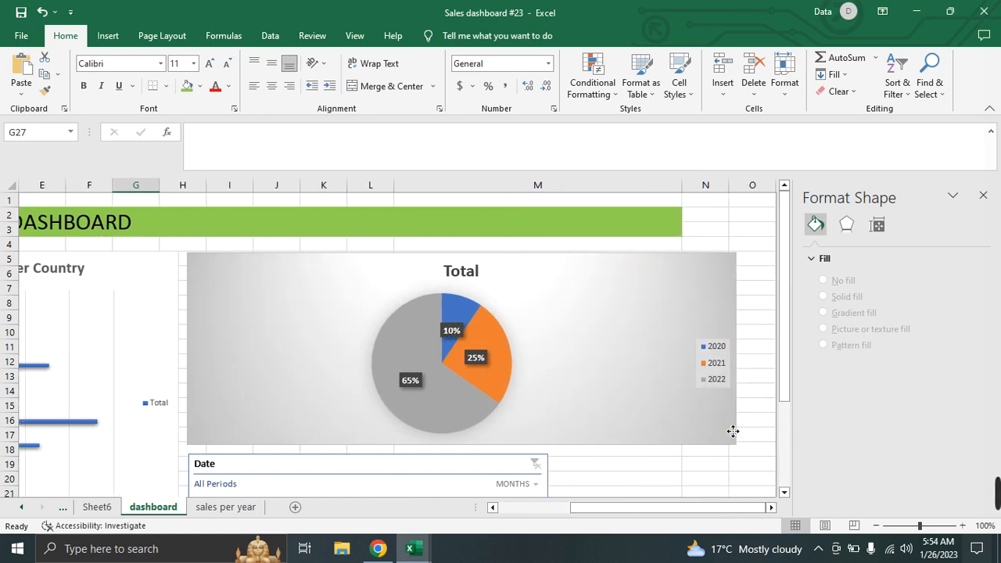
drag(733, 432, 677, 426)
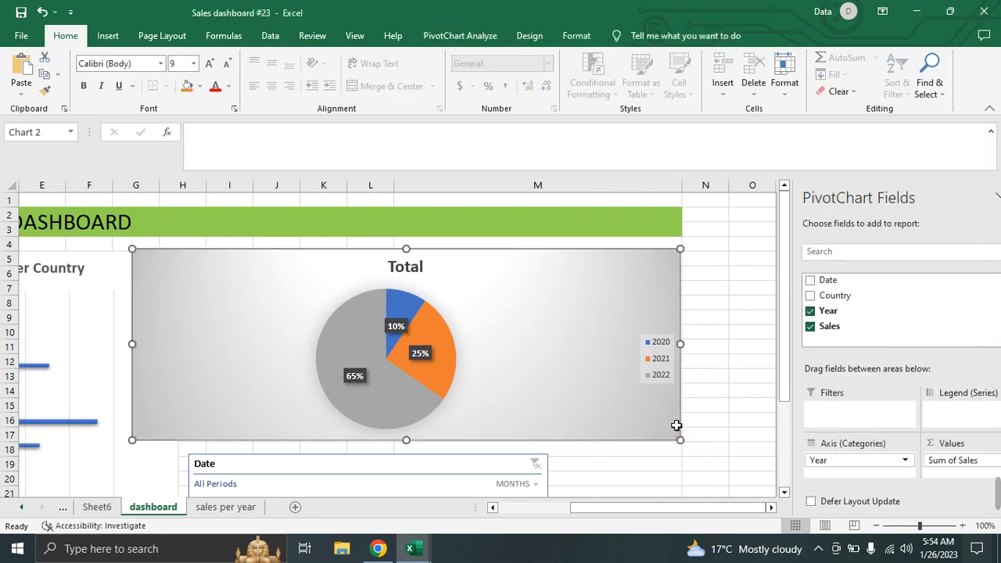
double_click(677, 426)
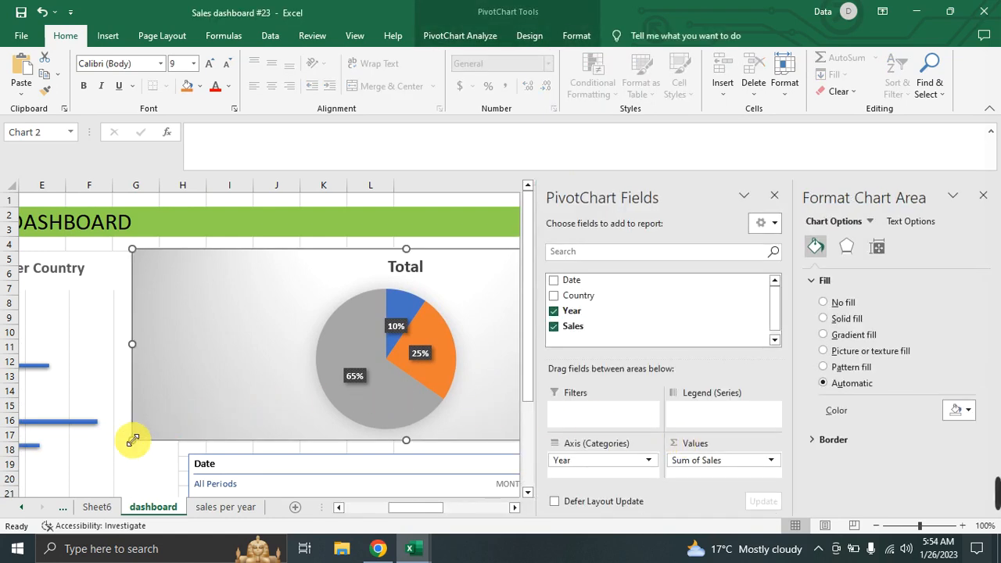
drag(133, 440, 324, 430)
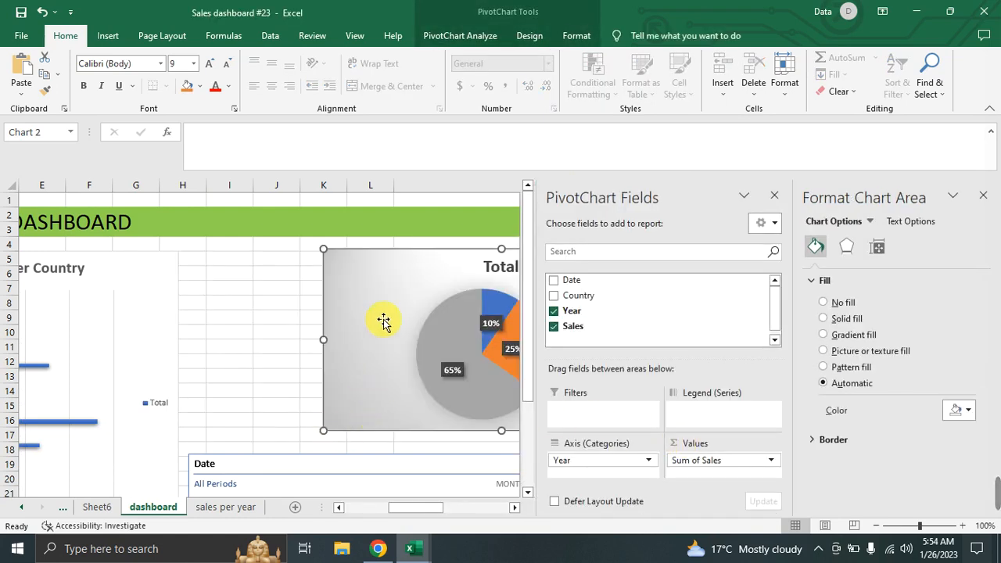
drag(391, 287, 255, 290)
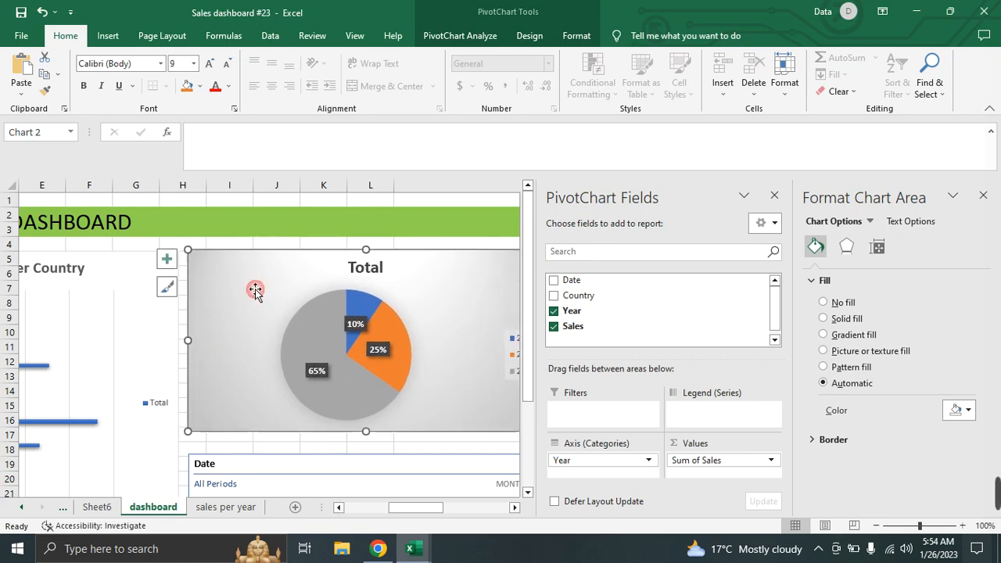
drag(183, 435, 281, 412)
mouse_move(320, 281)
mouse_down()
mouse_move(217, 273)
mouse_move(227, 271)
mouse_up()
click(388, 445)
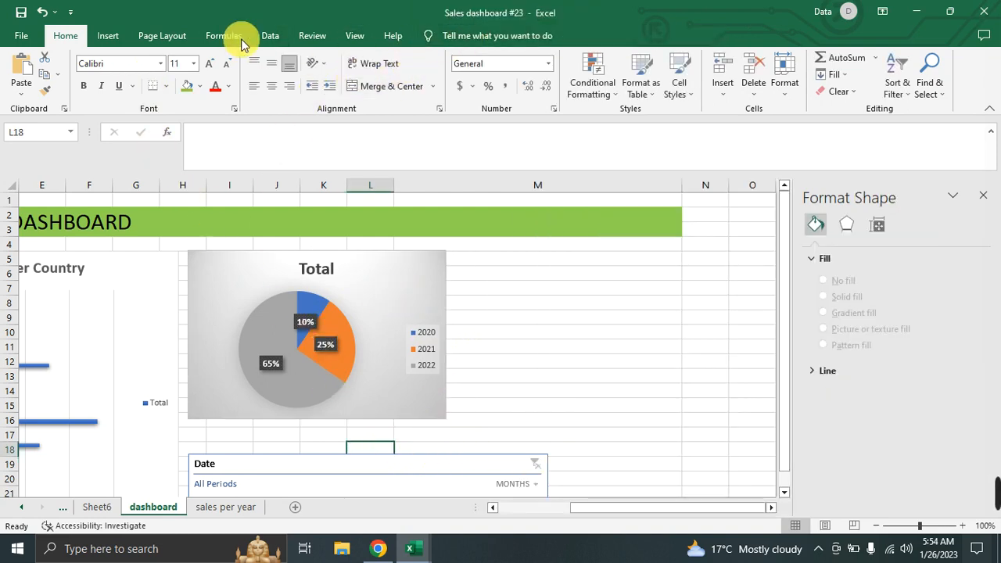
Step: Insert a Country slicer for the Sales per Country chart and place it in column M under the banner's far end
click(148, 290)
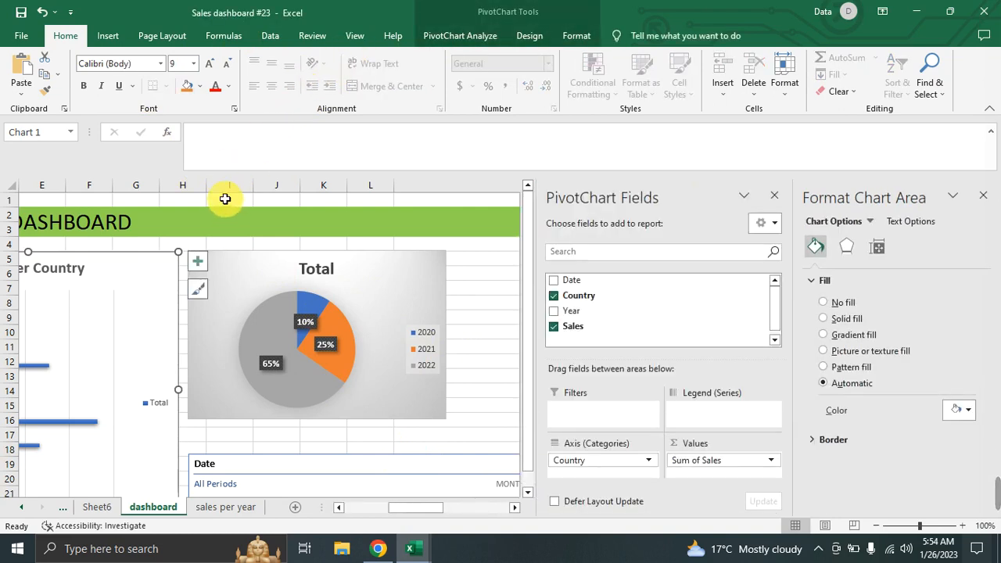
click(453, 36)
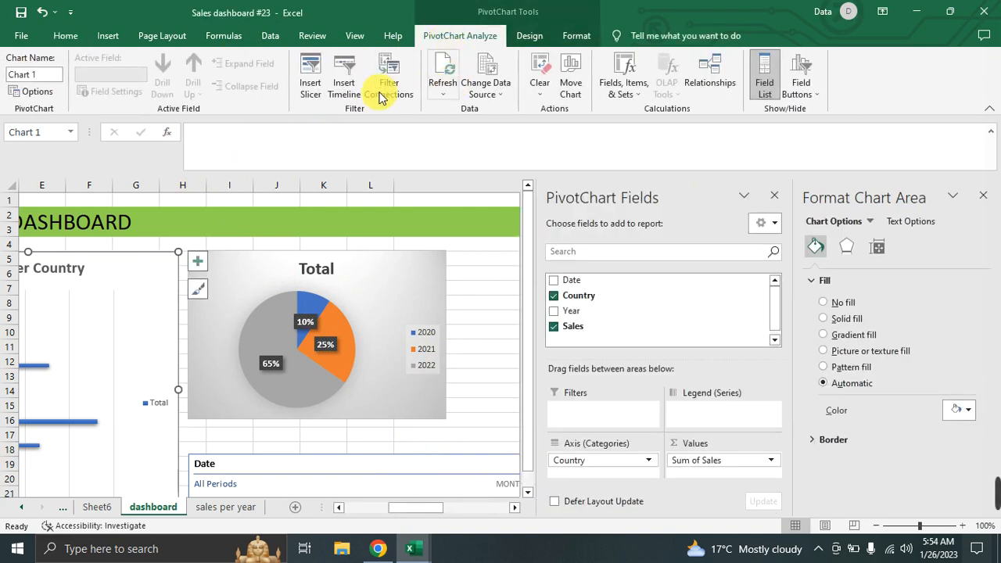
click(309, 86)
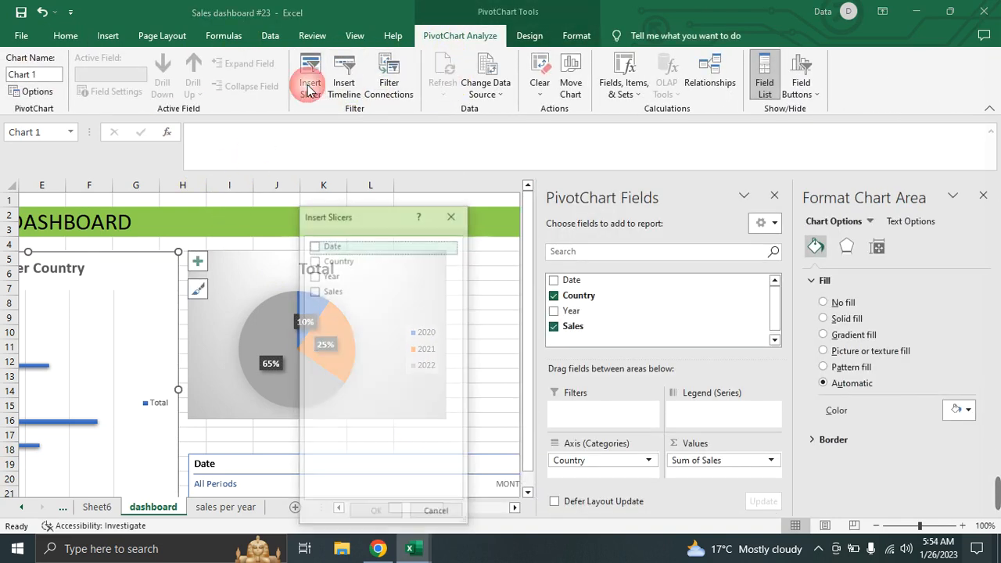
click(314, 262)
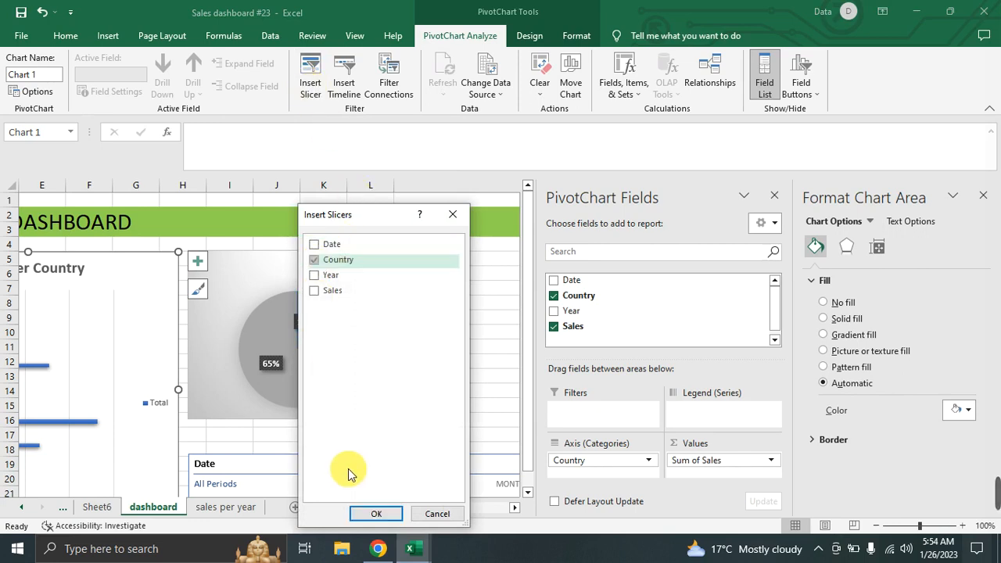
click(374, 513)
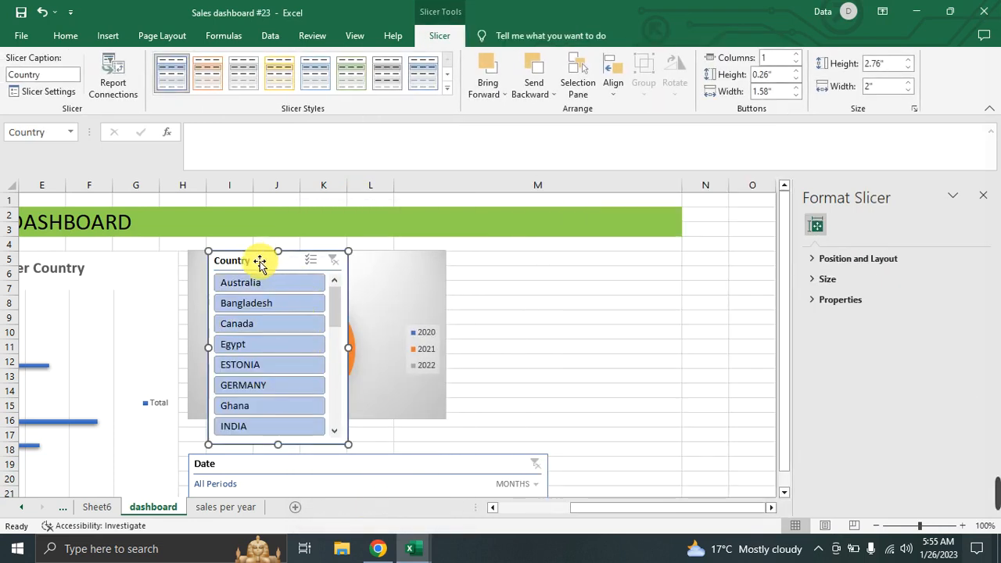
drag(259, 260, 598, 255)
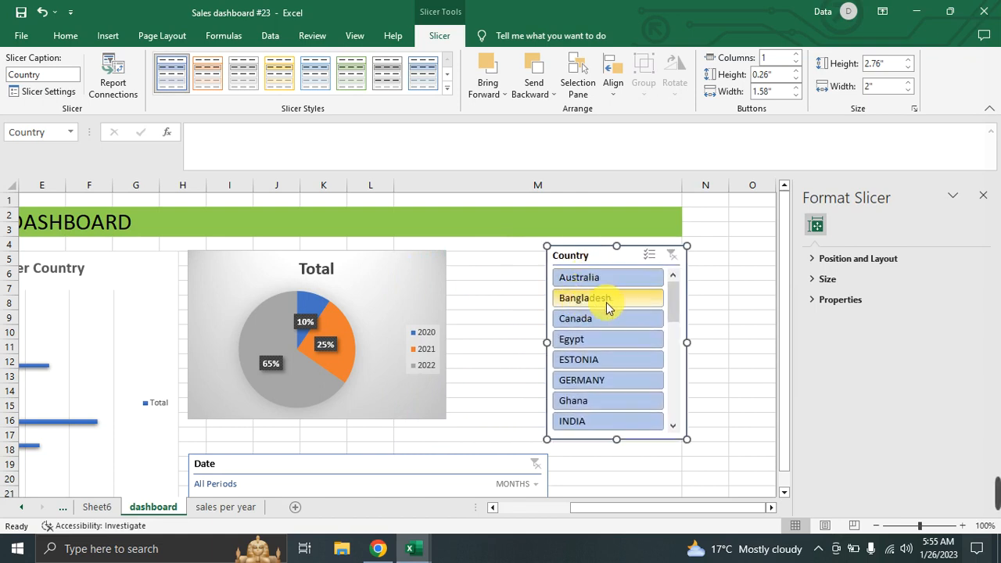
Step: Look through the full list of countries in the Country slicer and its placement beside the charts
scroll(736, 411, down, 2)
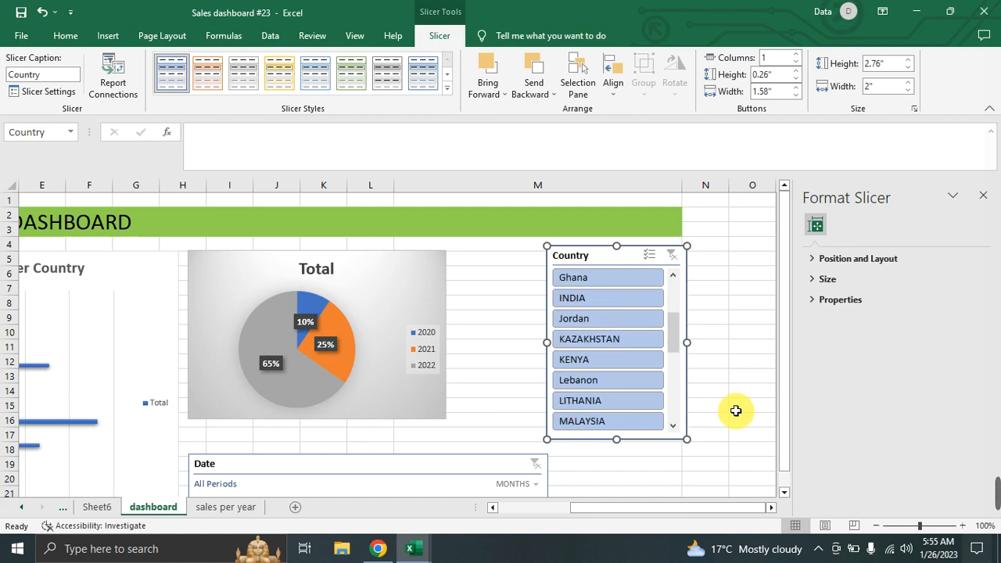
scroll(720, 442, down, 1)
drag(787, 436, 787, 467)
scroll(643, 471, down, 2)
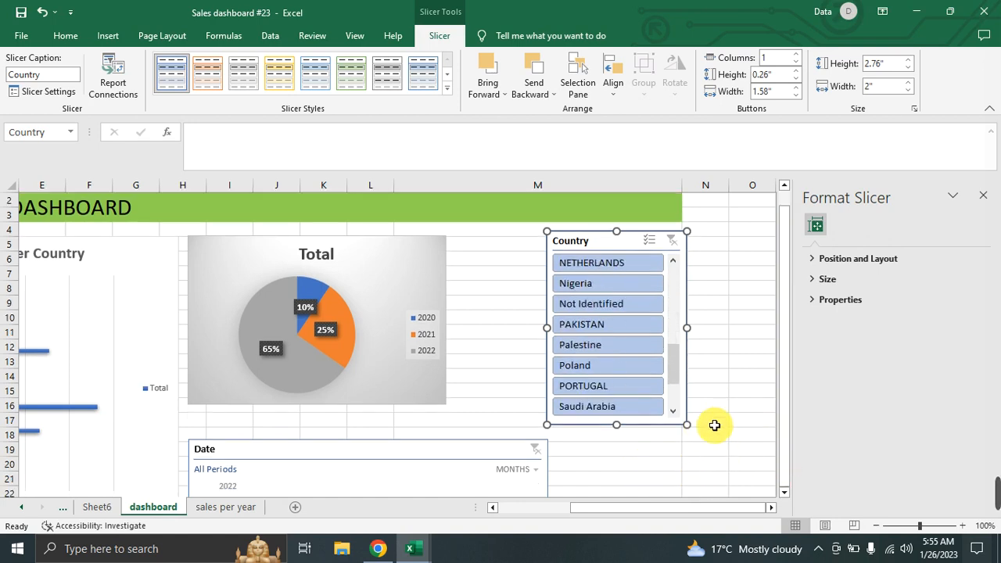
scroll(710, 427, down, 2)
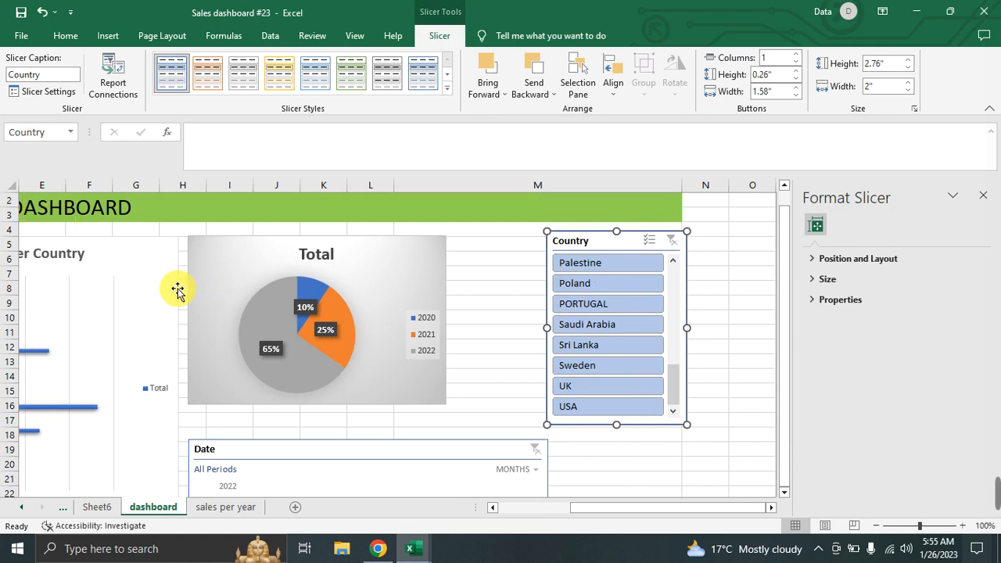
click(495, 288)
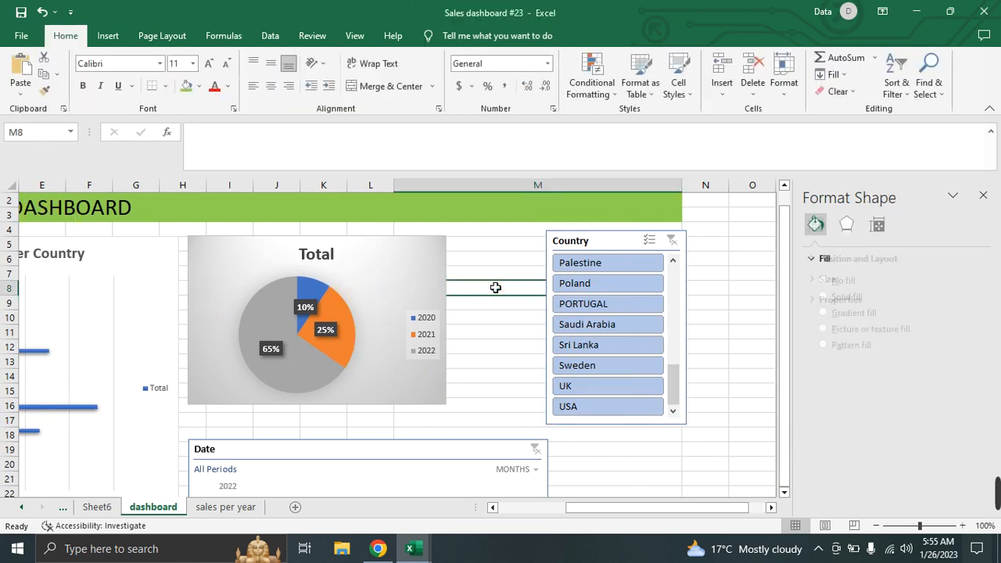
scroll(484, 338, down, 2)
scroll(484, 337, up, 2)
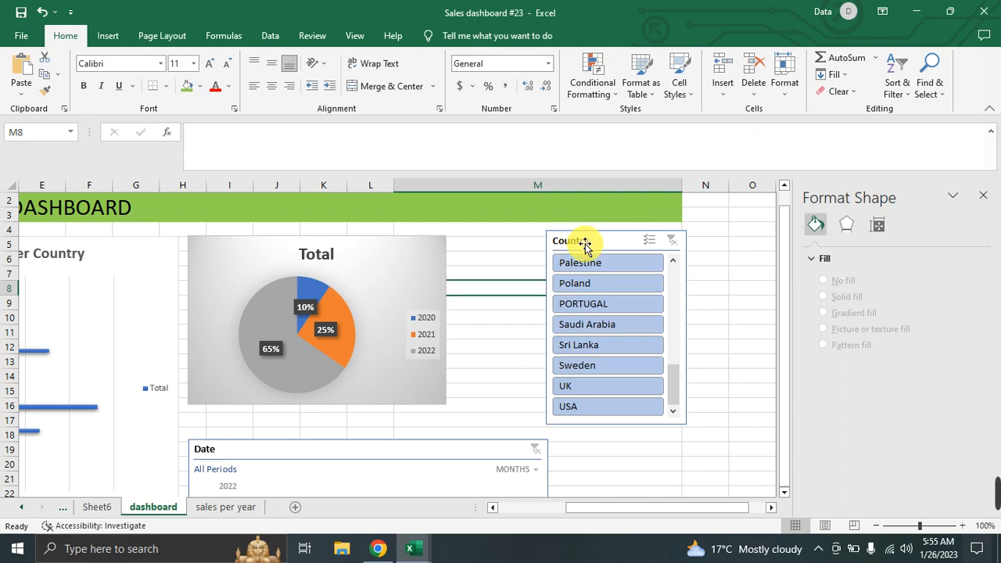
Step: Turn off the header display in the Country slicer's settings
right_click(596, 246)
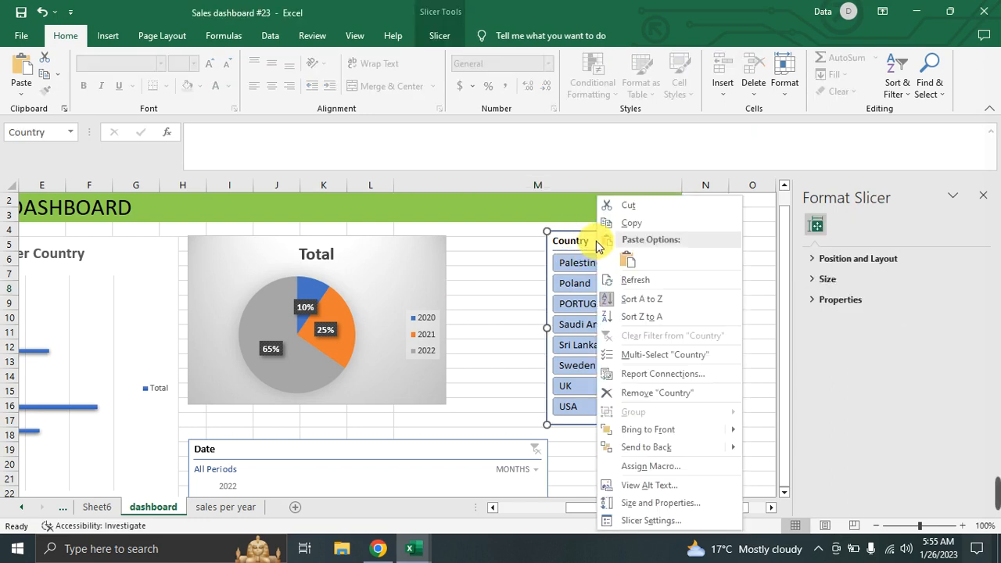
click(657, 520)
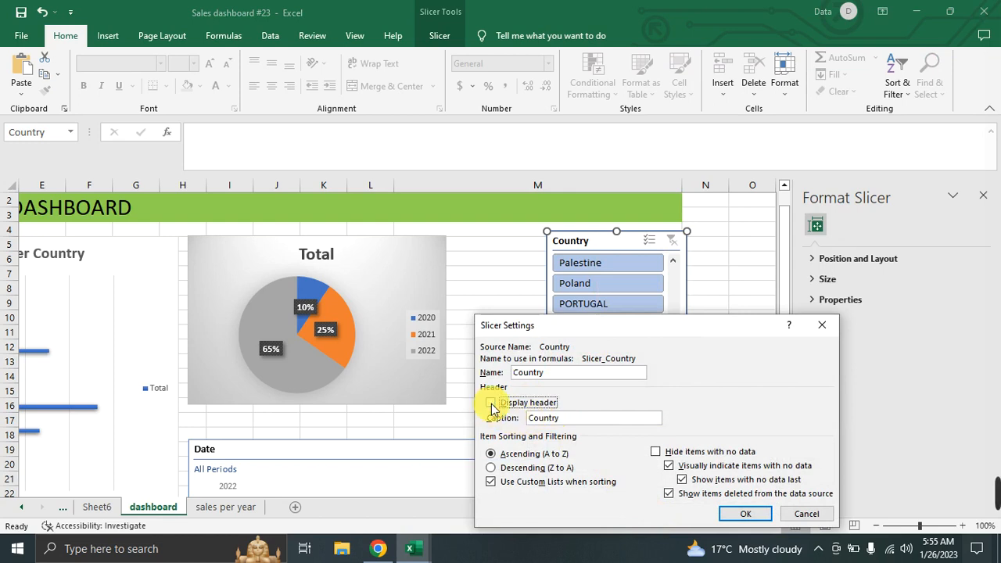
click(739, 512)
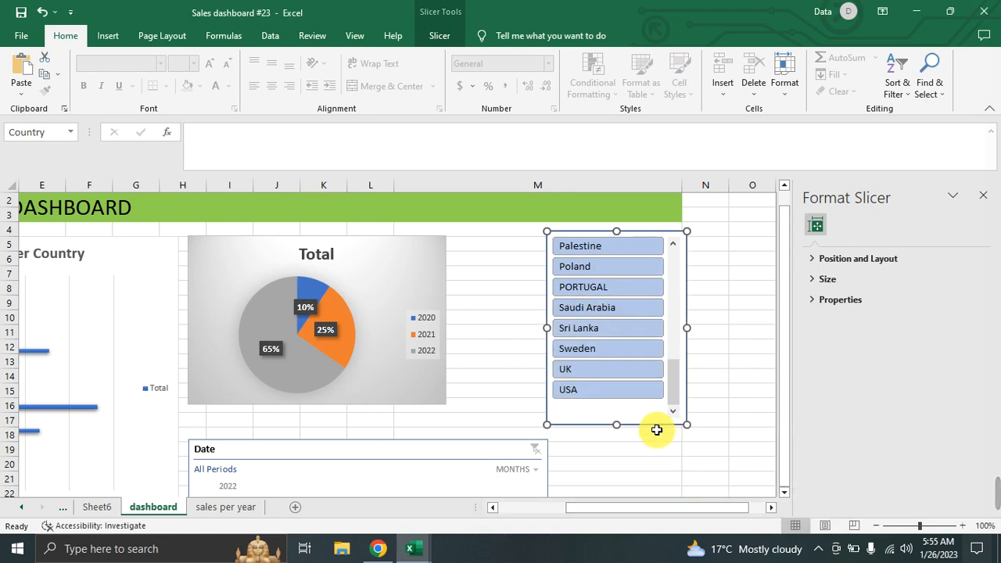
click(740, 346)
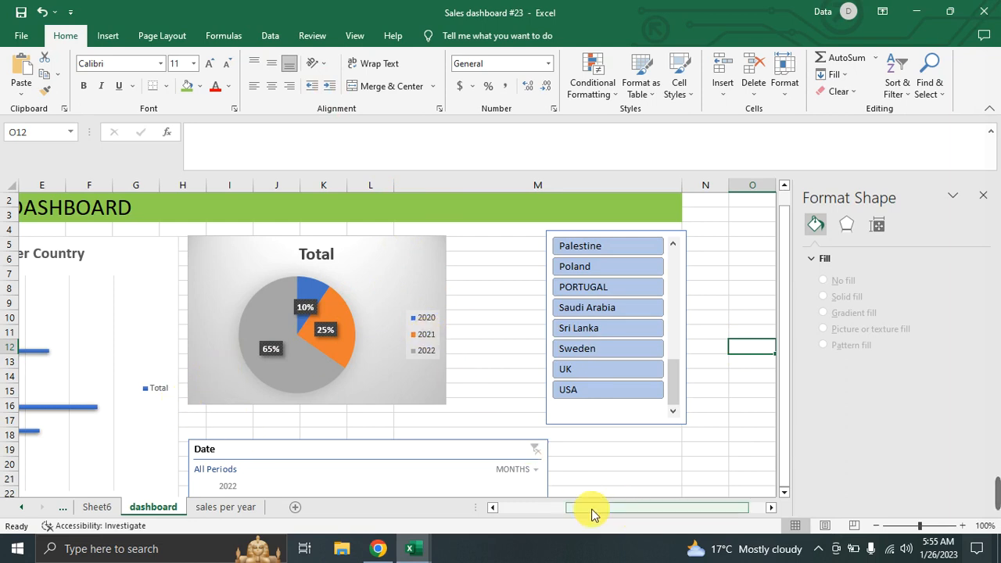
drag(592, 513, 592, 538)
click(643, 461)
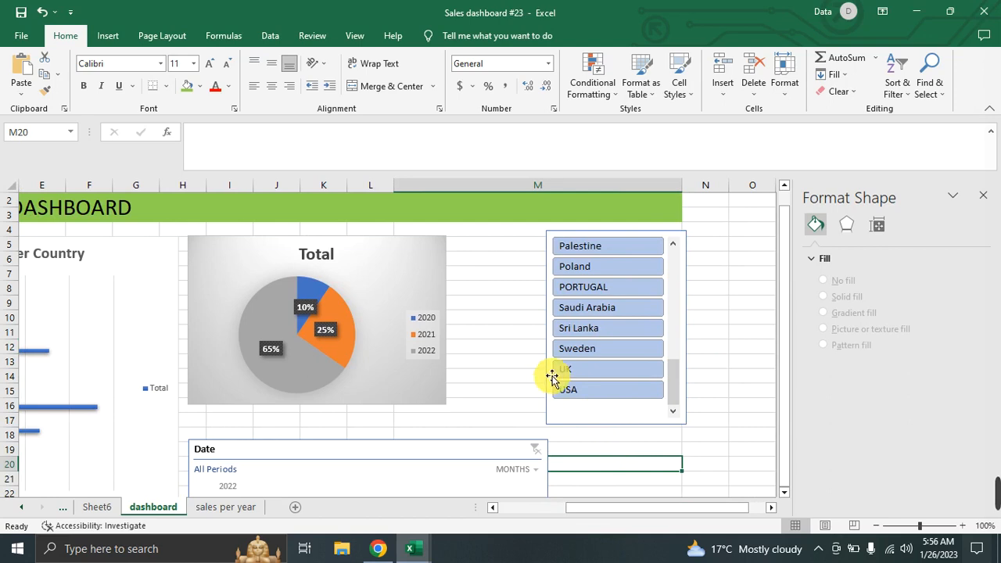
scroll(728, 345, down, 1)
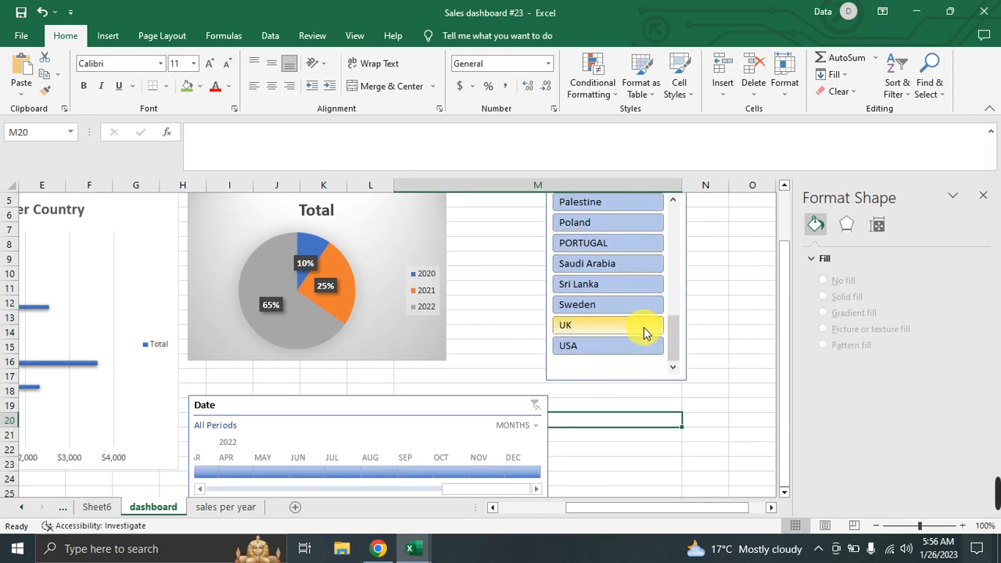
click(546, 240)
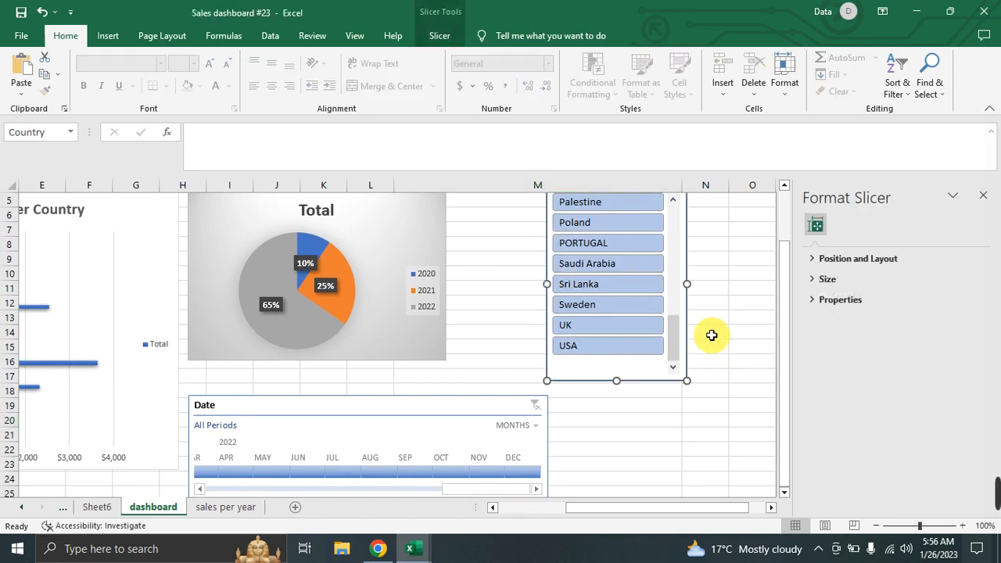
scroll(712, 336, up, 2)
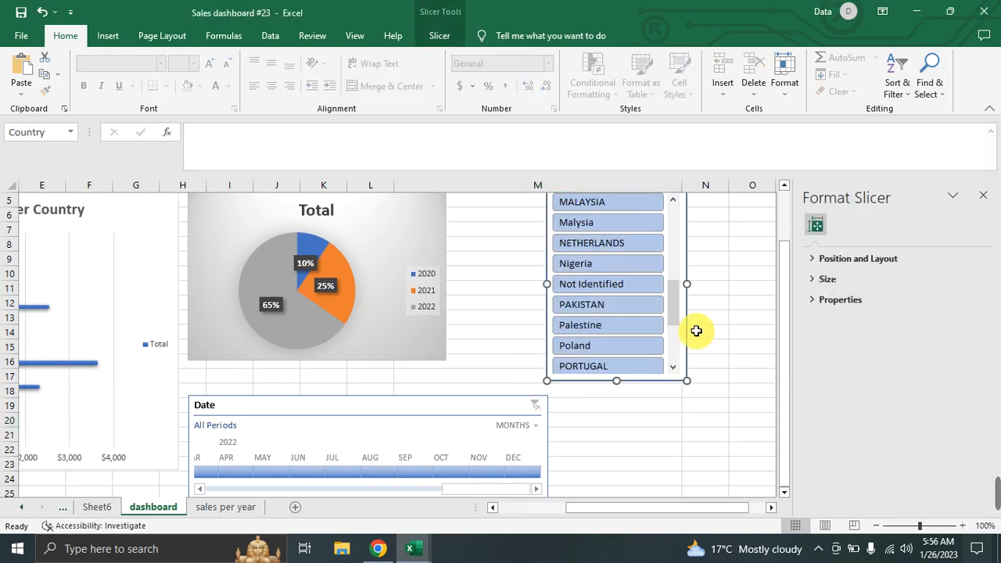
scroll(746, 428, down, 2)
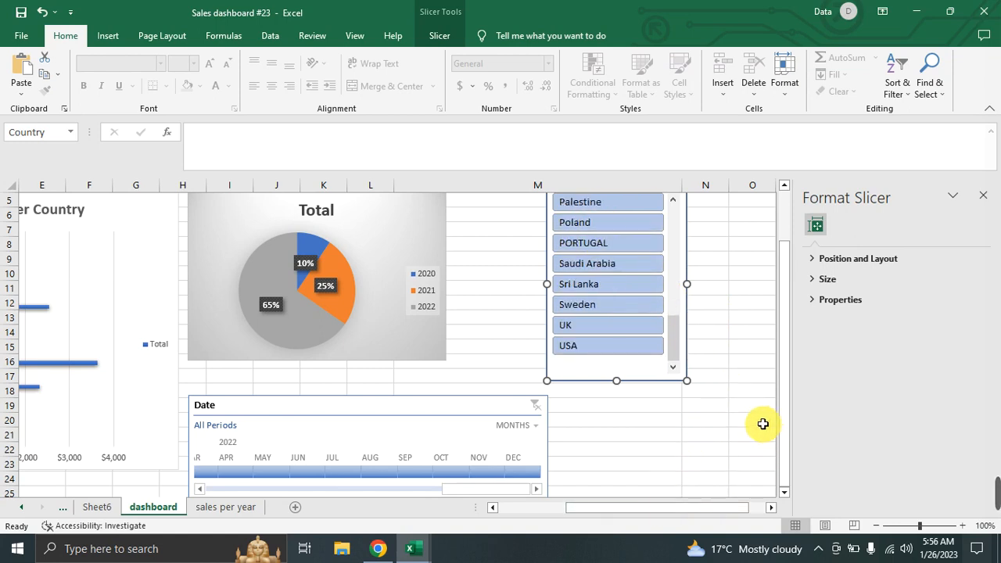
Step: Move the Date timeline up to just beneath the pie chart, spanning about rows 17 to 23
click(505, 347)
scroll(602, 414, down, 3)
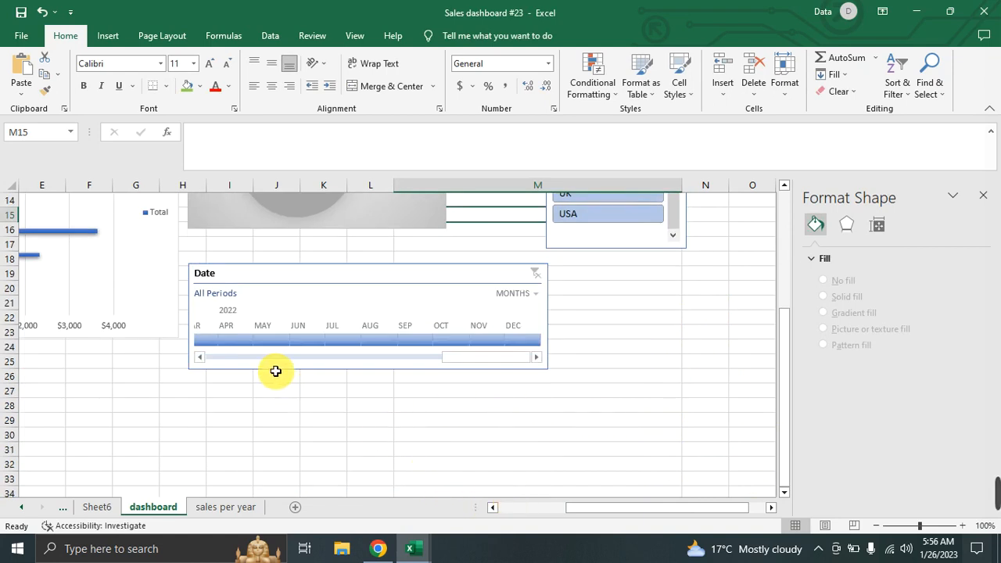
drag(307, 272, 306, 246)
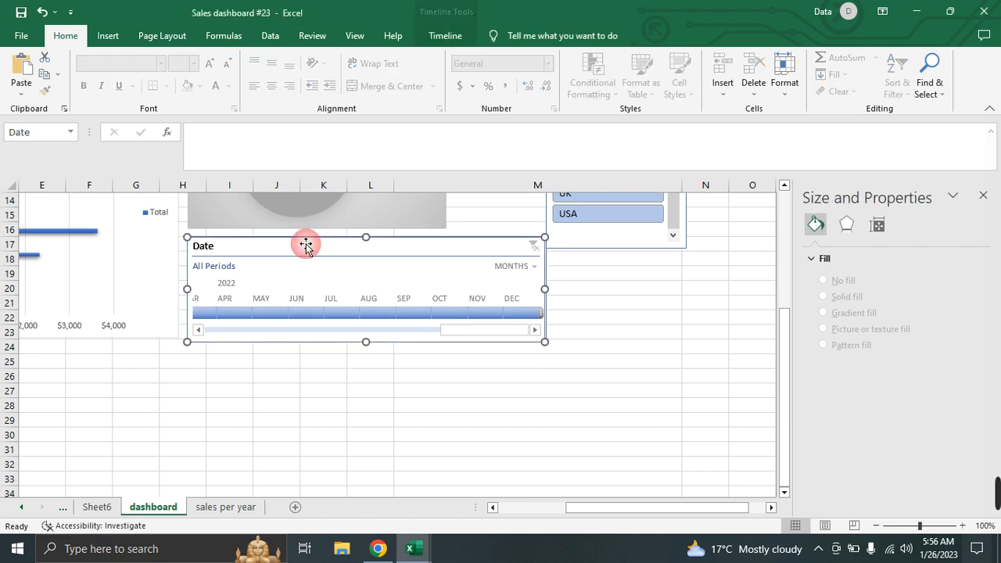
click(269, 406)
scroll(210, 404, up, 4)
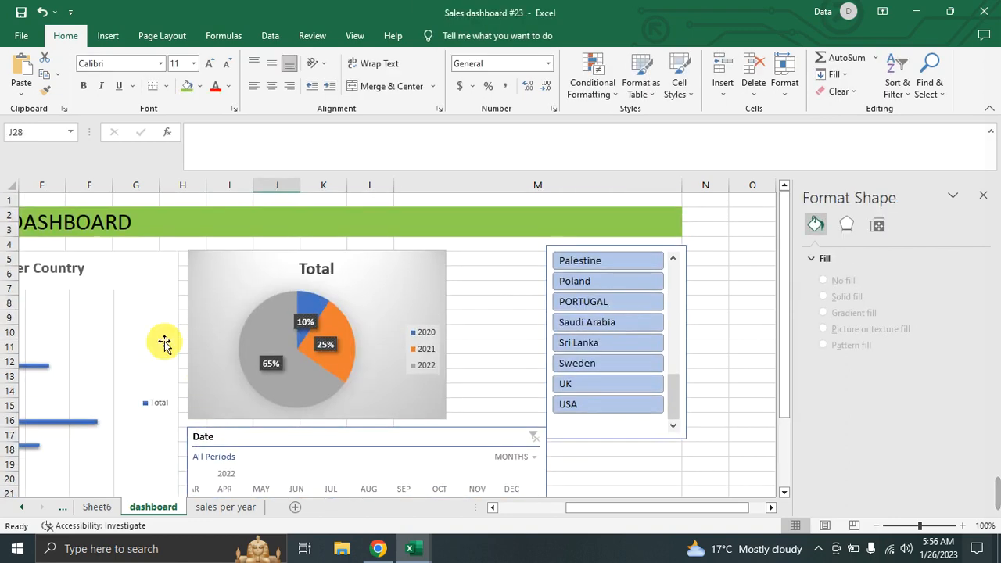
Step: Fill the dashboard background A4:M24 with a light blue theme colour and close the shape formatting pane
drag(566, 510, 516, 524)
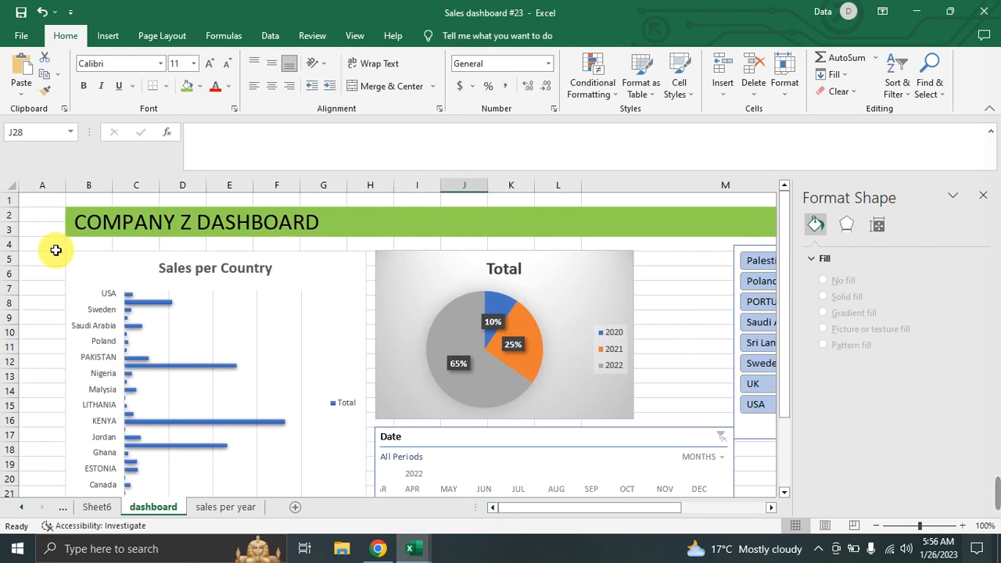
drag(55, 249, 730, 383)
drag(637, 507, 750, 514)
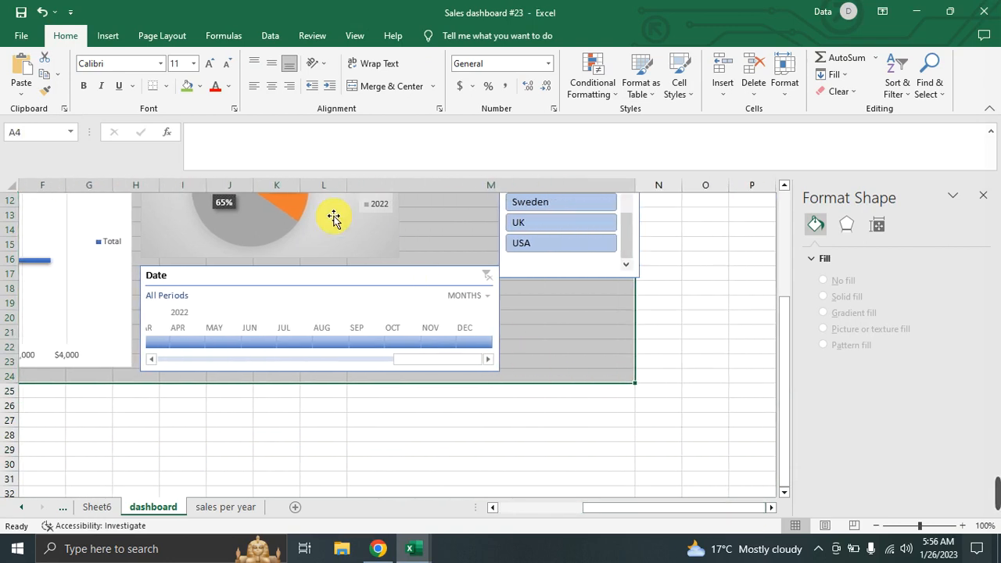
click(201, 86)
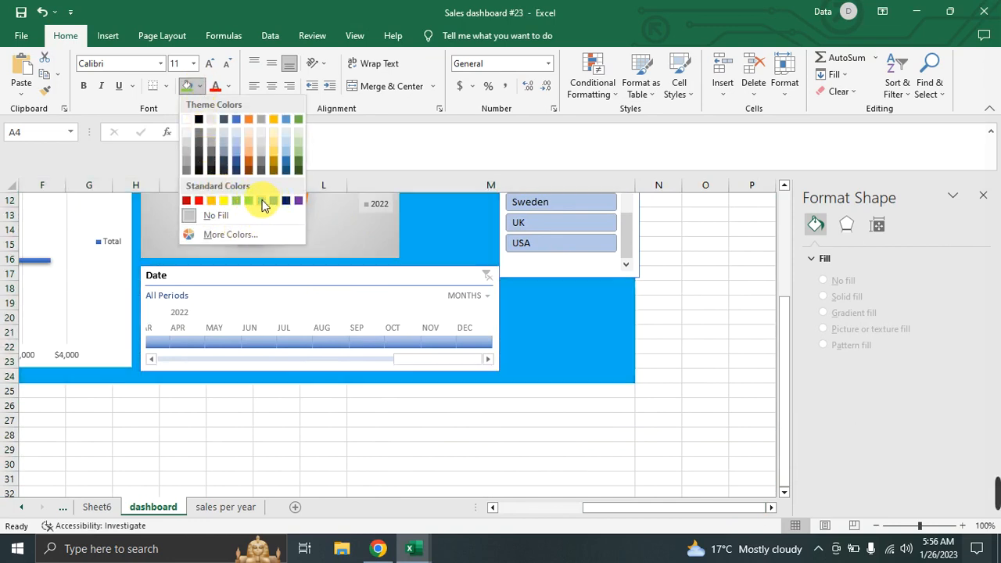
click(236, 149)
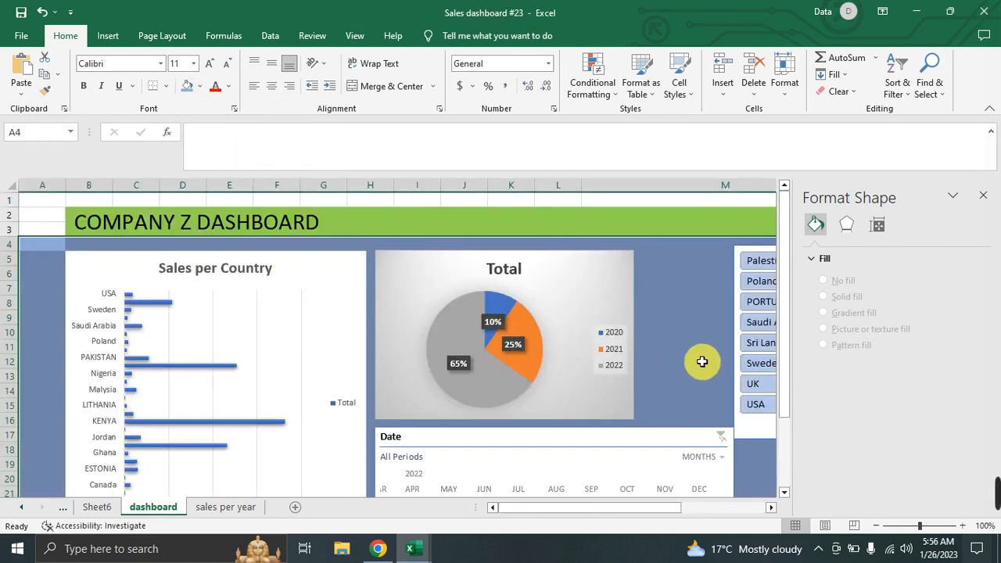
click(753, 466)
scroll(650, 333, down, 2)
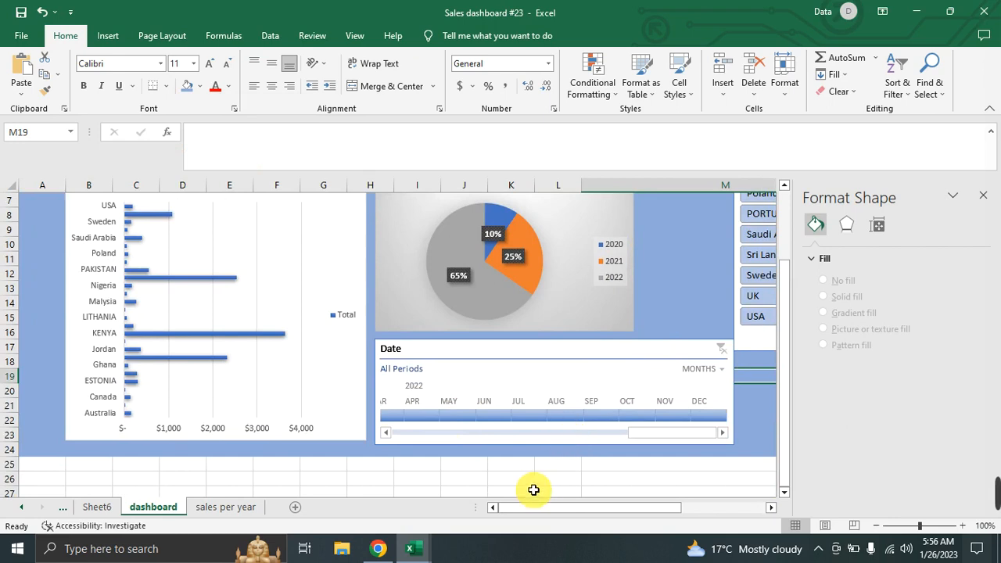
scroll(532, 487, up, 2)
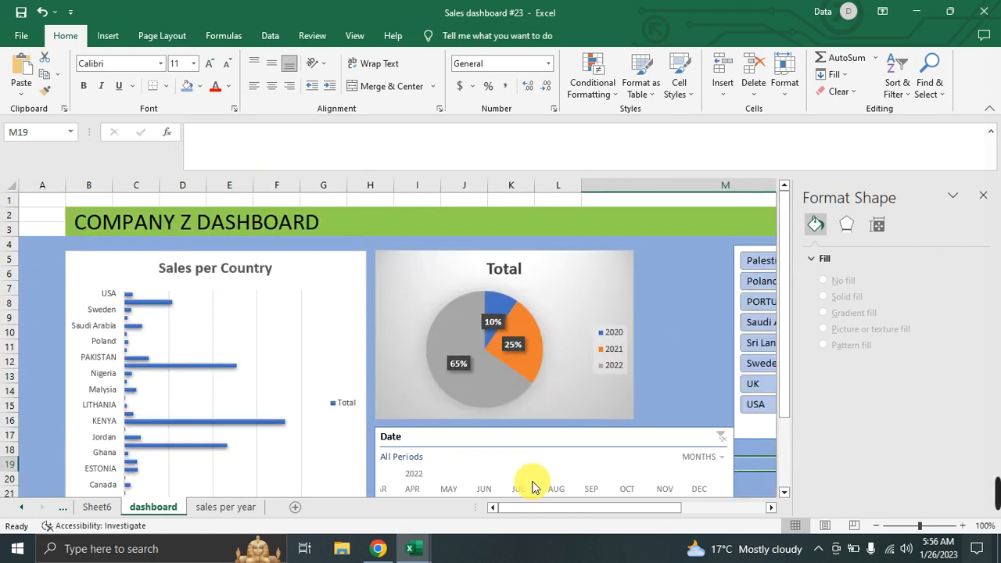
click(981, 197)
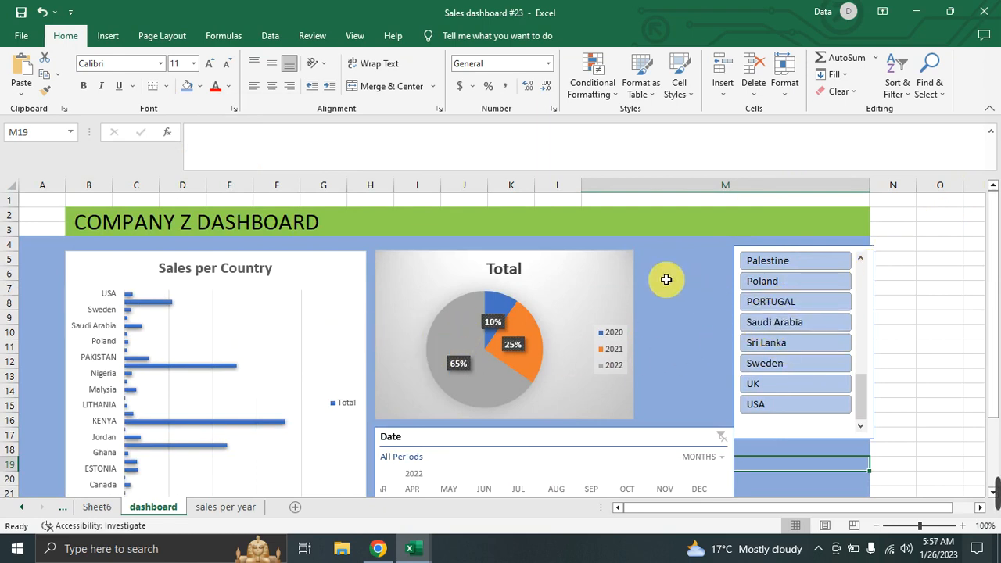
Step: Connect the Country slicer to PivotTable2 on both the sales per year and sales per_country sheets
right_click(736, 342)
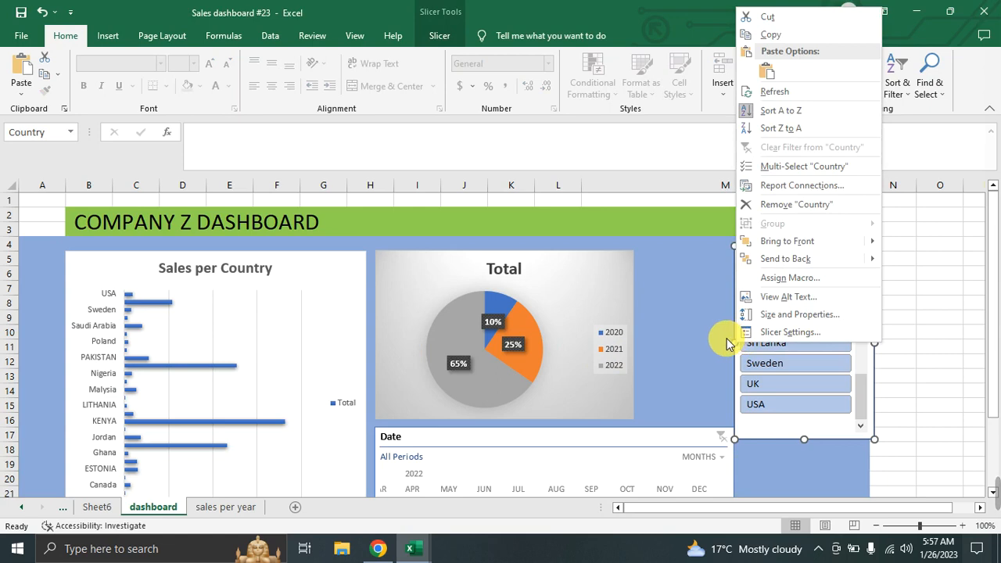
key(Escape)
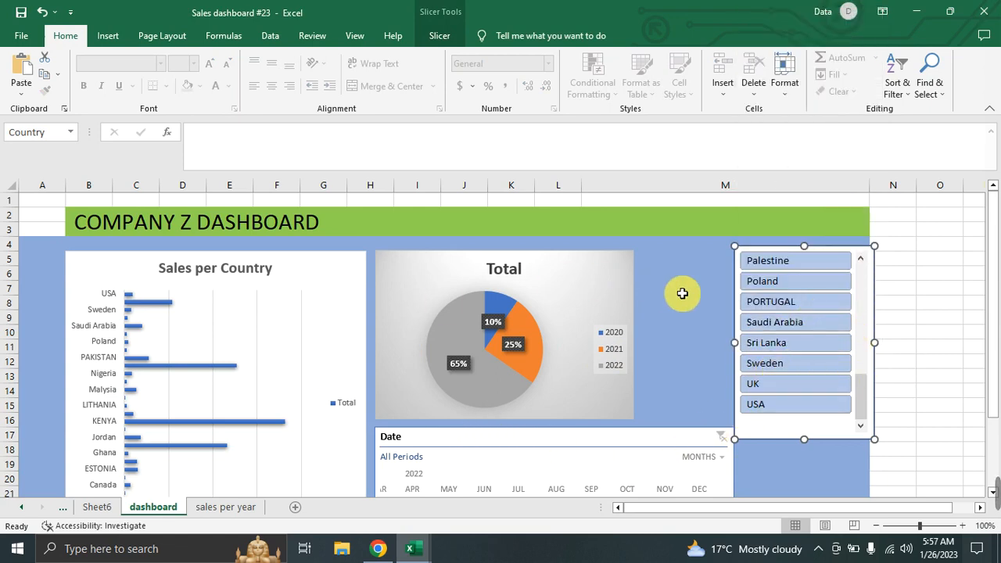
right_click(735, 297)
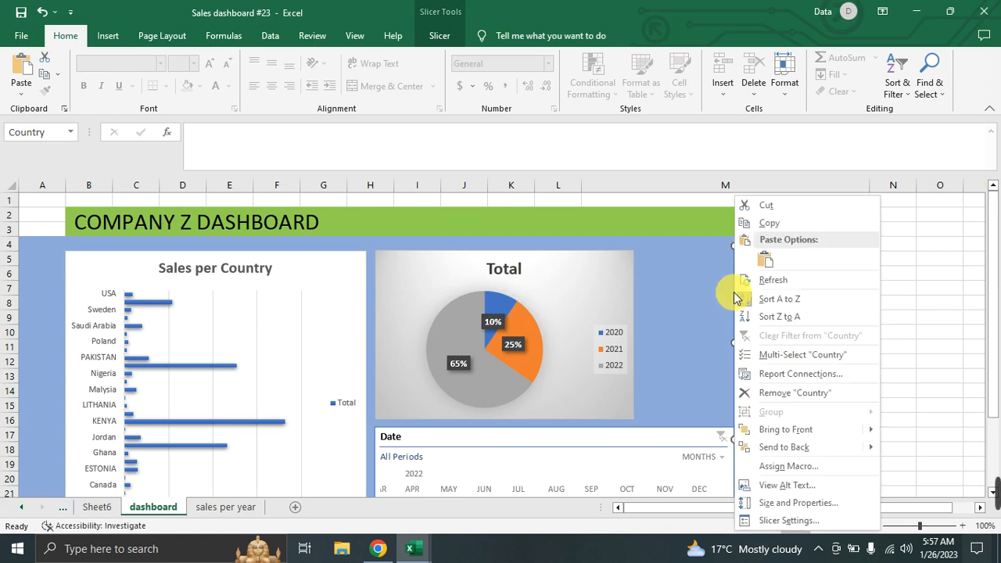
click(780, 381)
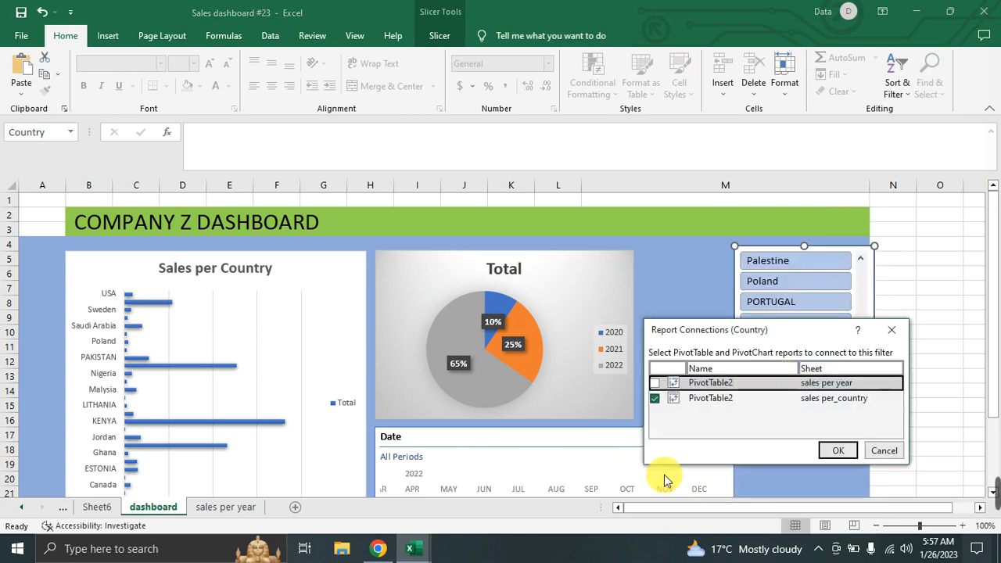
click(655, 397)
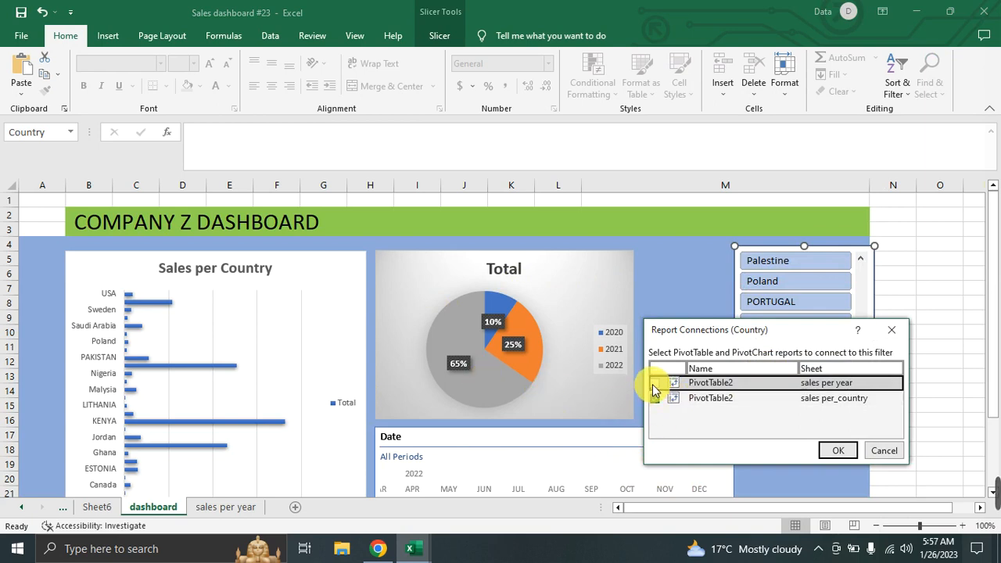
click(655, 397)
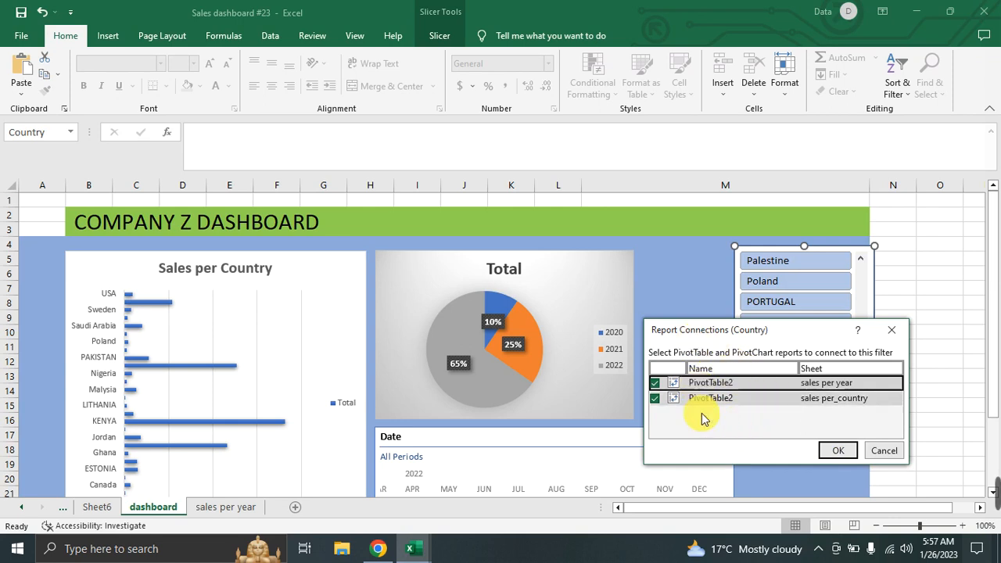
click(838, 452)
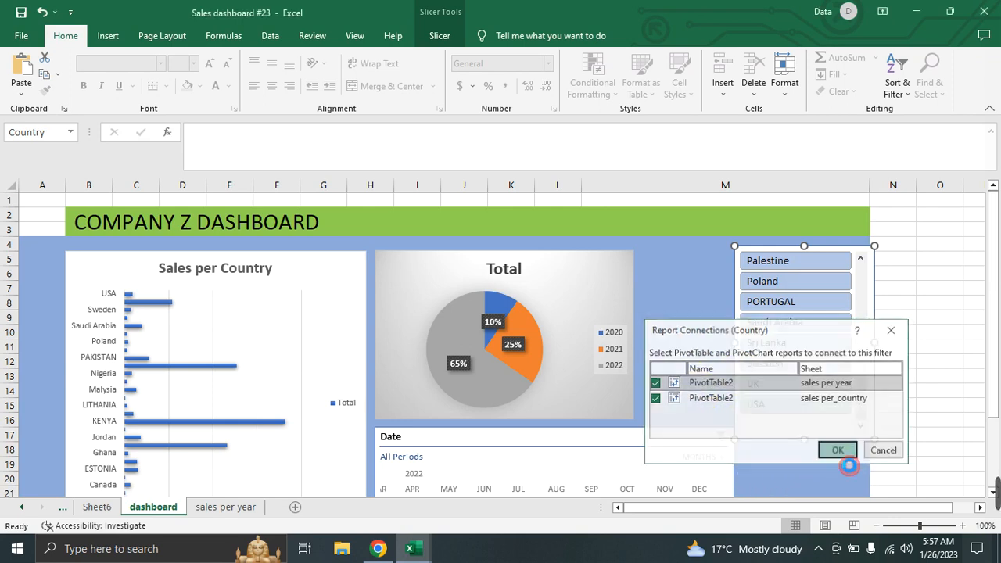
click(933, 378)
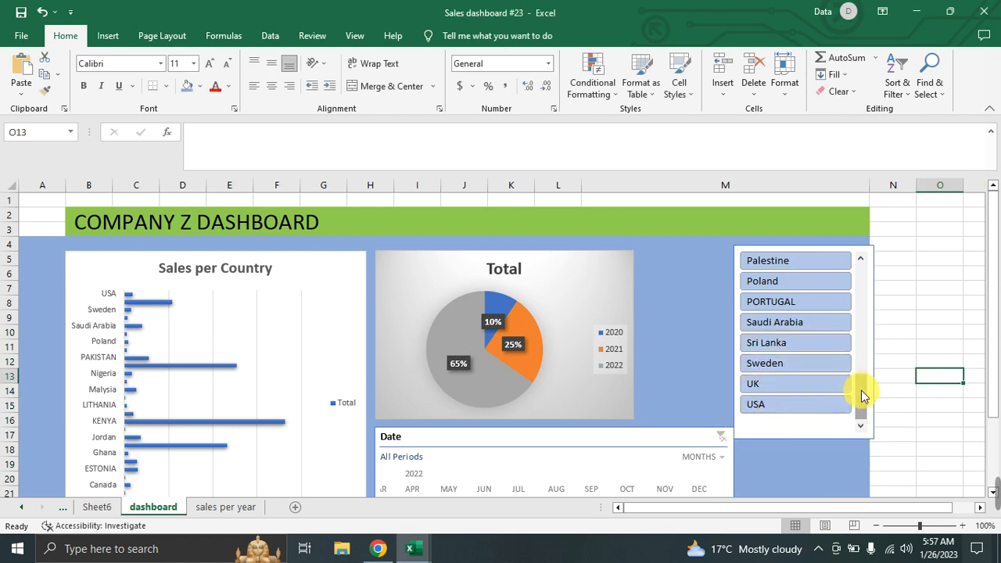
Step: Filter the dashboard to INDIA with the Country slicer and check both charts
drag(863, 397, 846, 317)
click(782, 303)
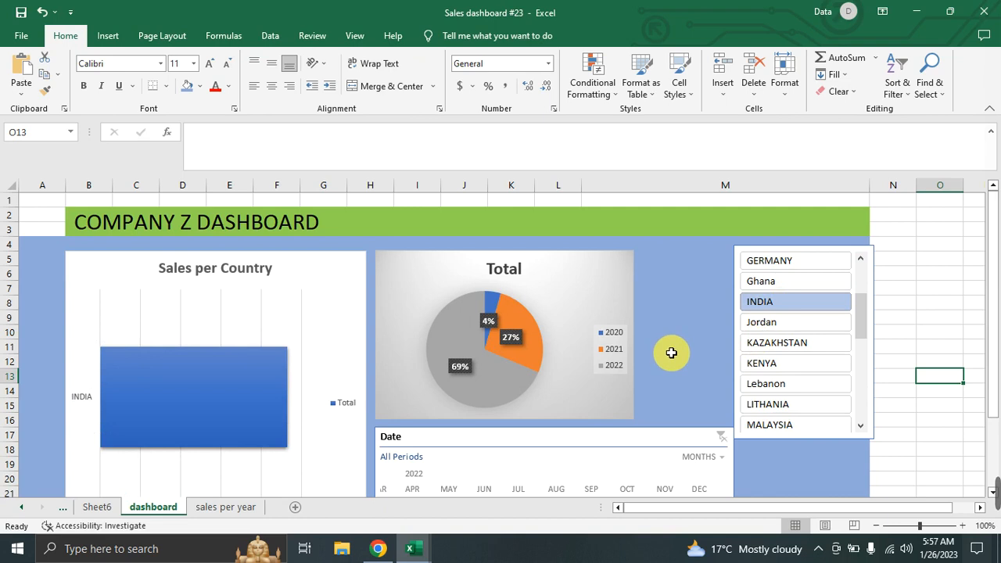
scroll(671, 353, down, 1)
scroll(671, 353, down, 2)
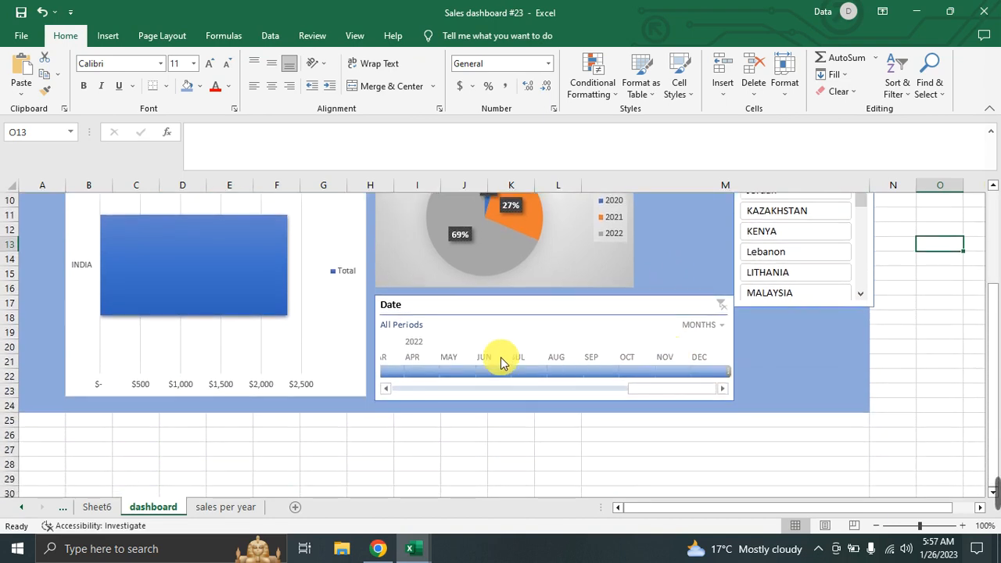
scroll(157, 297, up, 2)
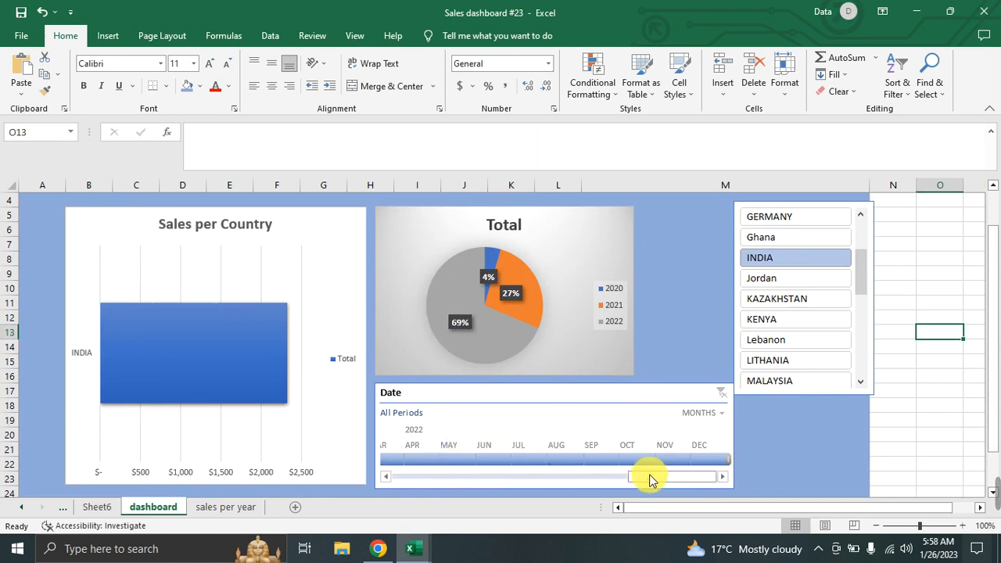
Step: Filter the sales charts with the Date timeline, first to Jan 2021 and then to Jan 2022
drag(649, 480, 505, 473)
click(443, 439)
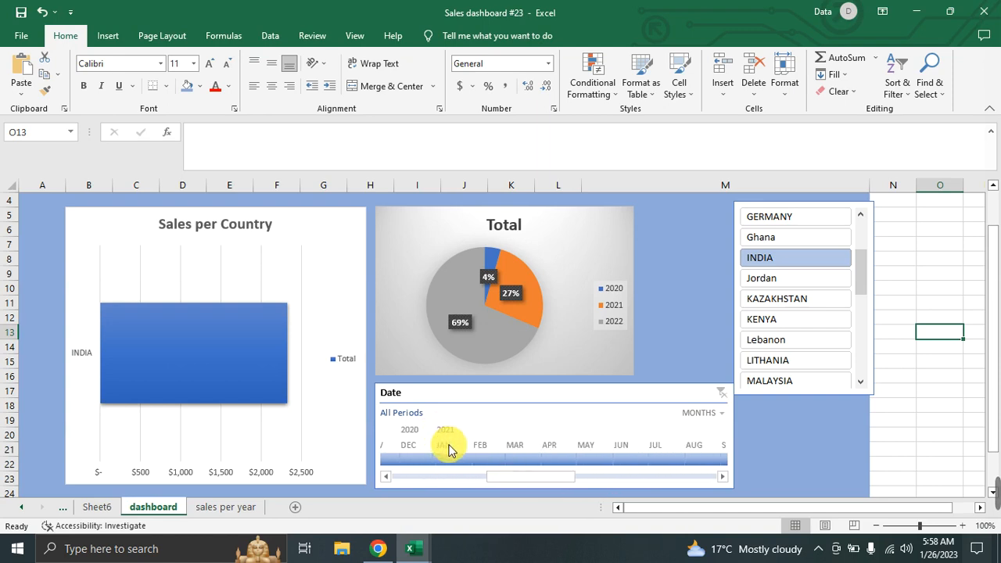
click(448, 450)
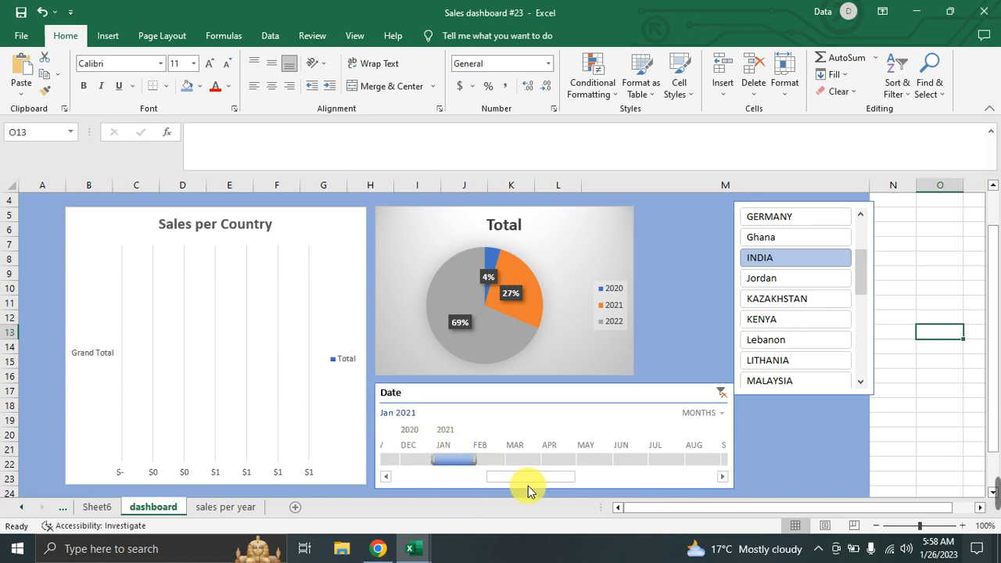
drag(530, 476, 561, 477)
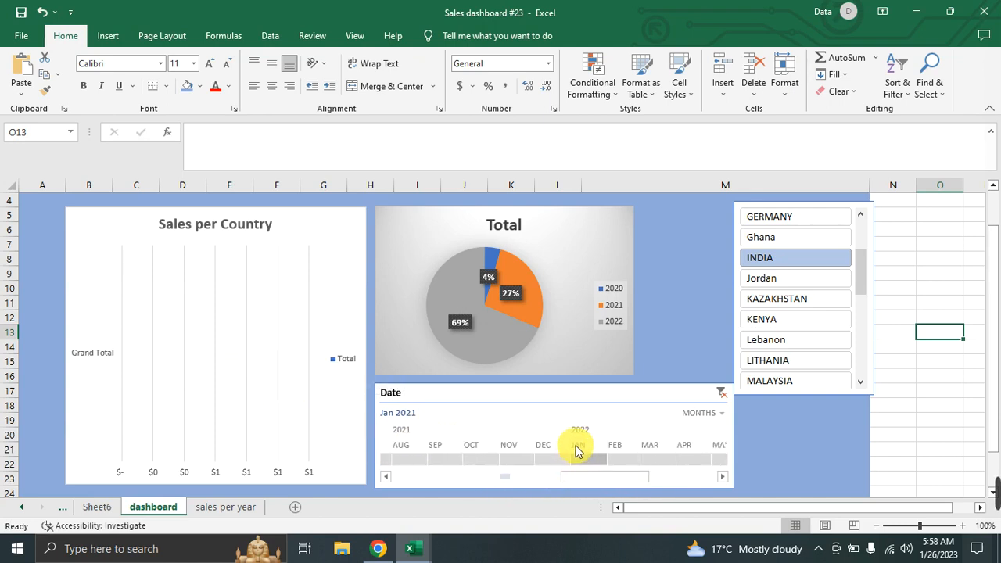
click(577, 446)
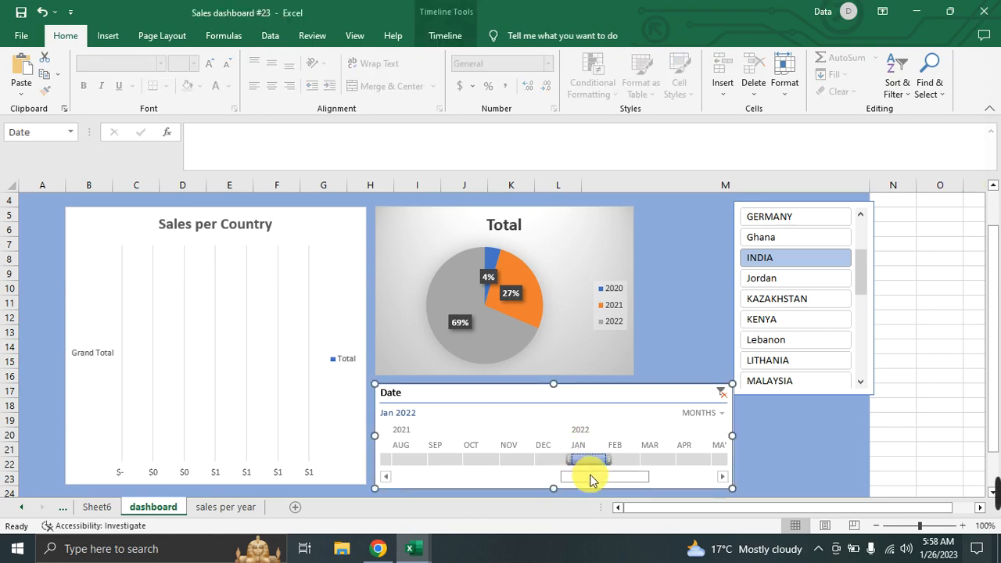
Step: Step the Date timeline filter through Feb, Mar and Apr 2022, ending on May 2022
scroll(593, 480, down, 3)
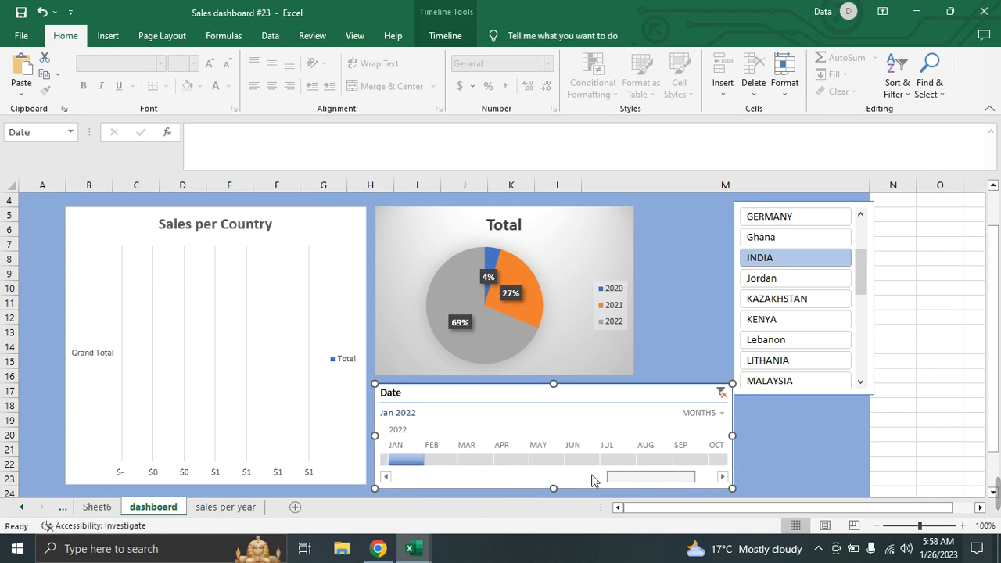
click(579, 478)
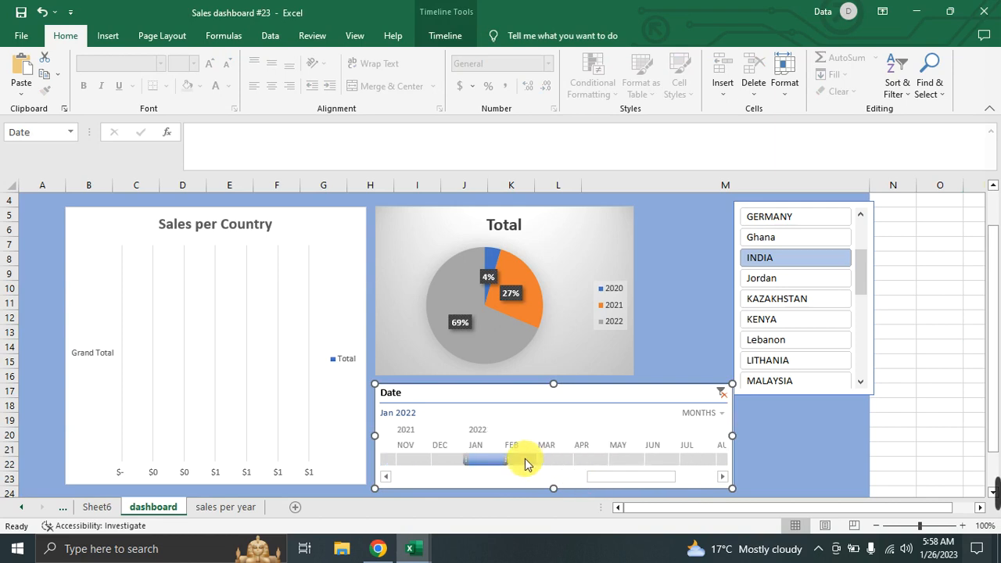
click(525, 458)
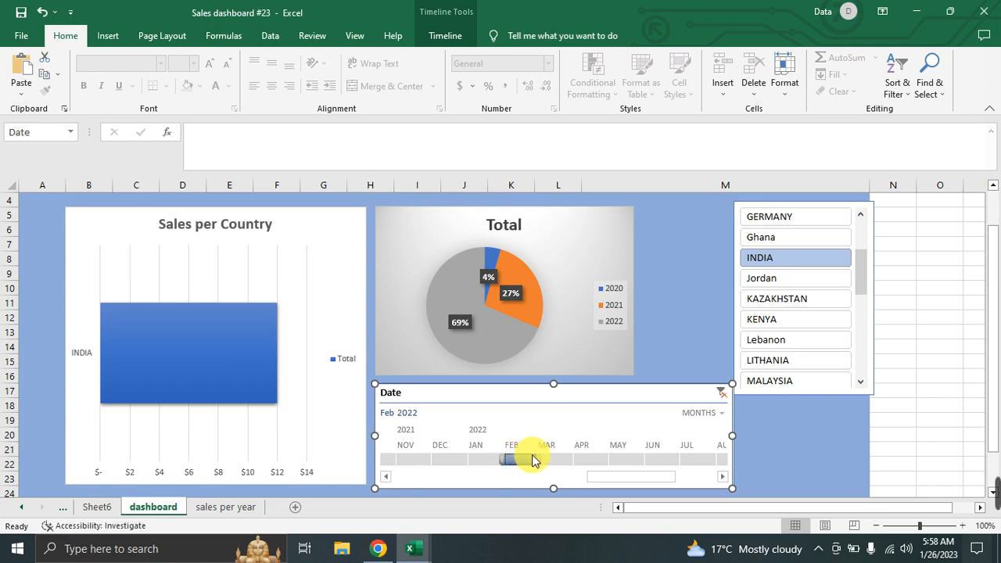
click(549, 459)
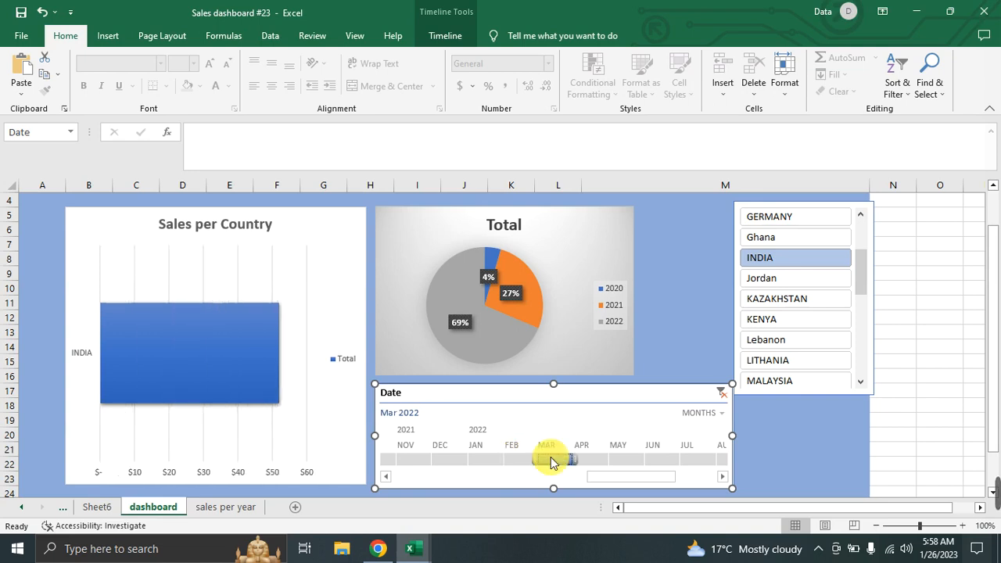
click(592, 460)
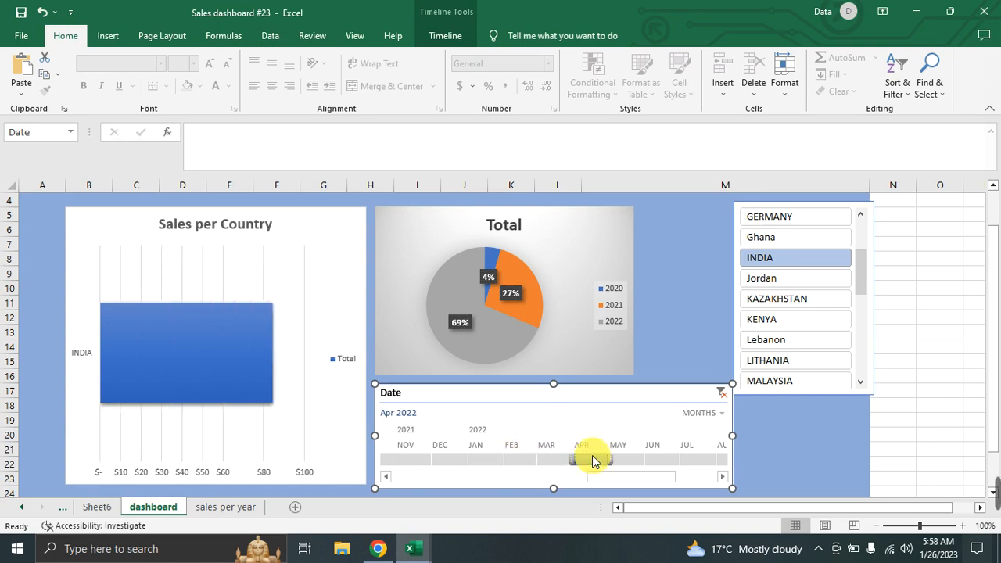
click(618, 459)
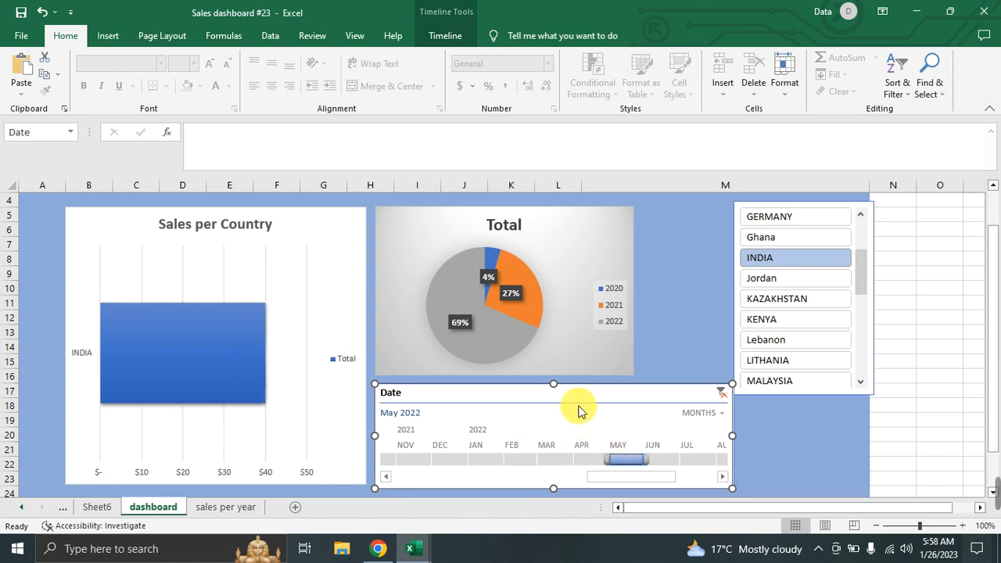
click(580, 365)
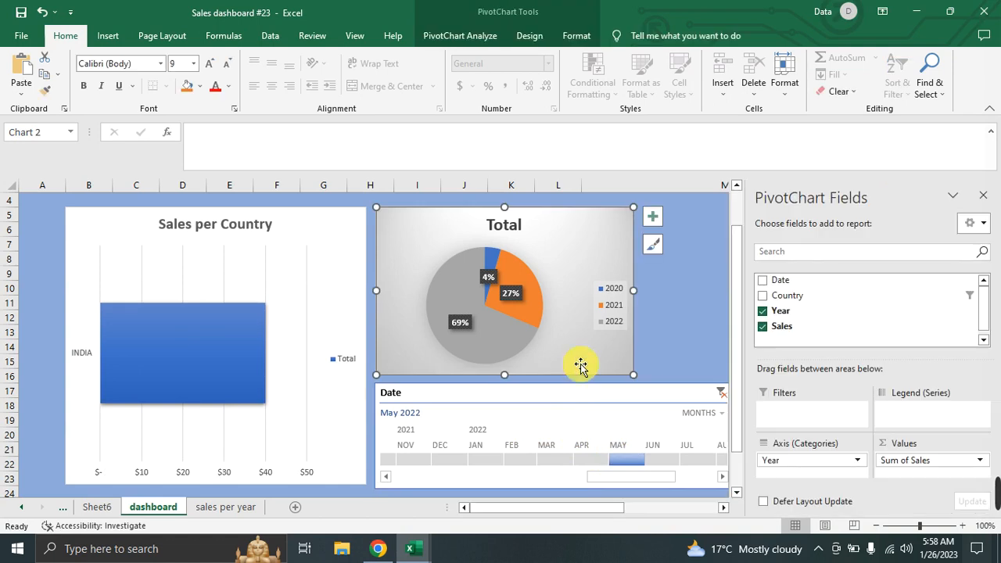
click(665, 330)
right_click(599, 267)
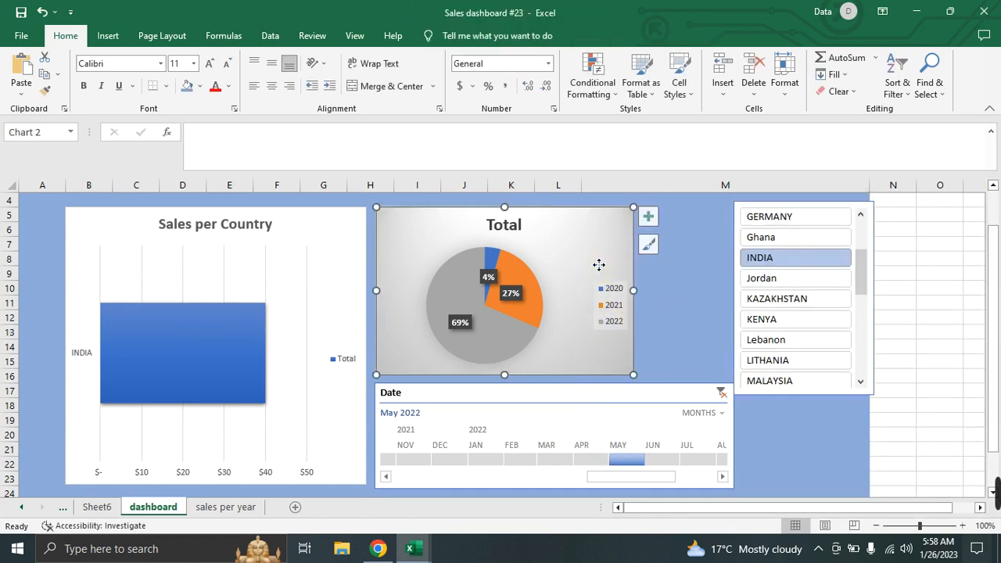
click(673, 311)
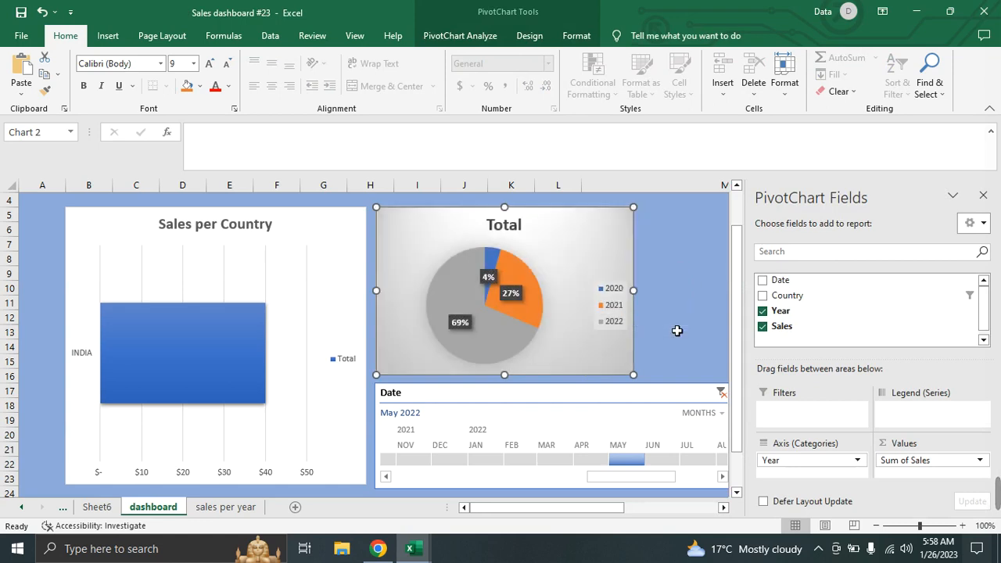
click(675, 331)
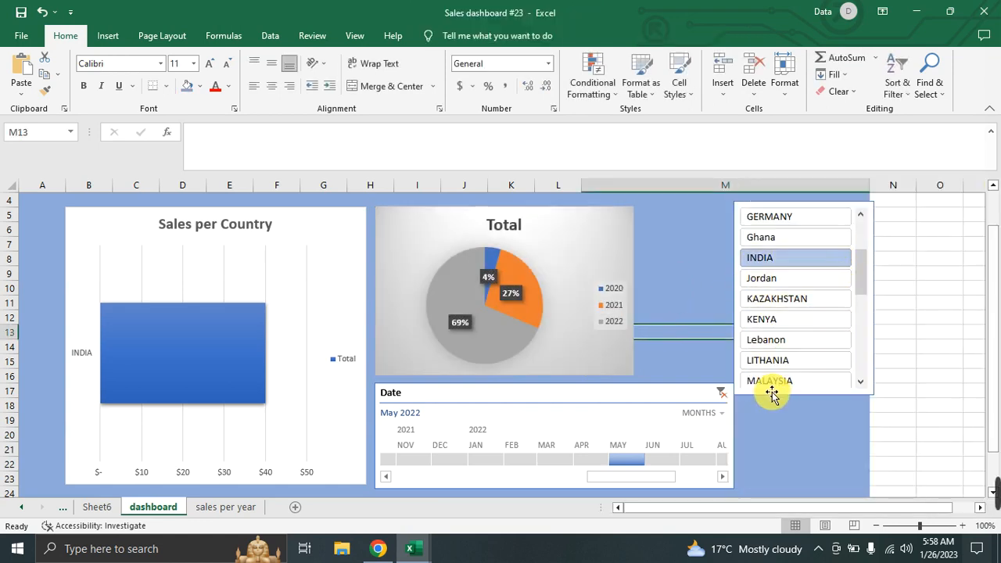
Step: Add KENYA alongside INDIA in the Country slicer selection and look over the whole dashboard
scroll(757, 411, up, 1)
scroll(760, 415, down, 2)
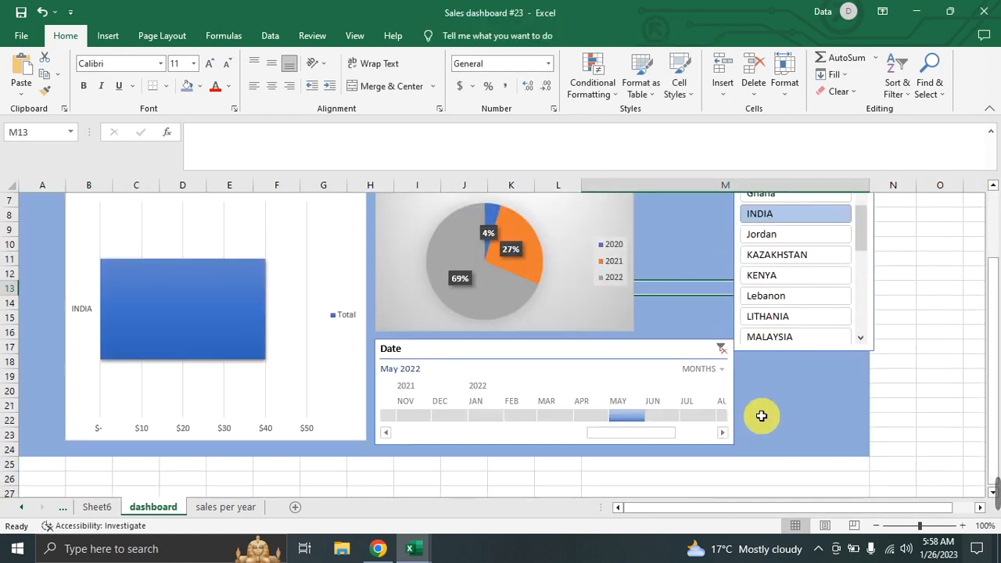
scroll(760, 410, up, 1)
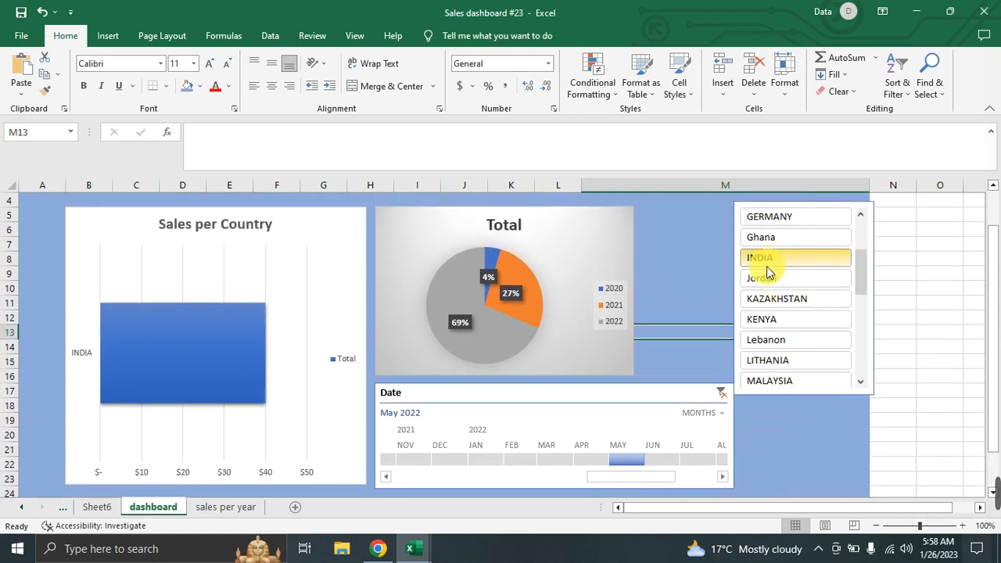
ctrl+click(760, 319)
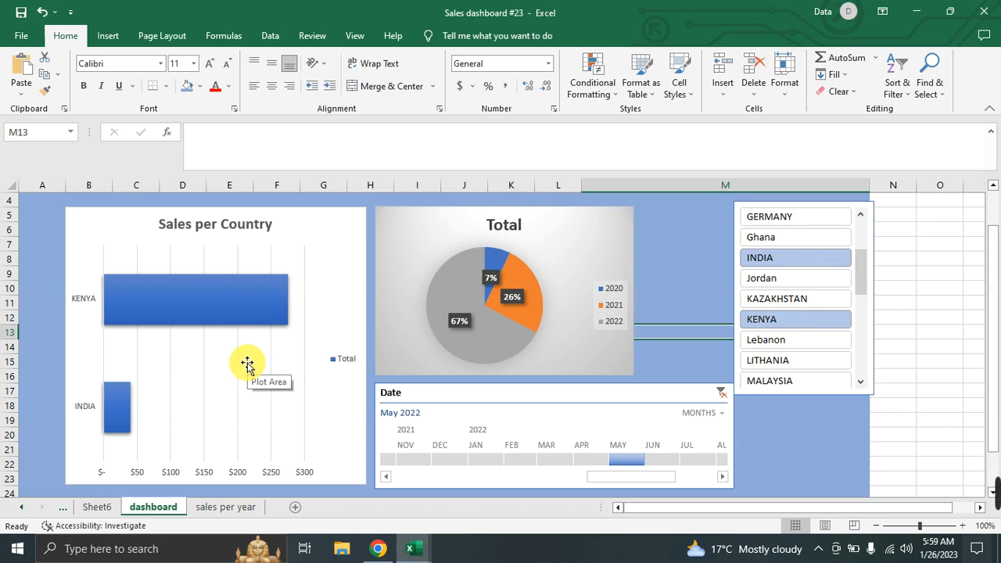
scroll(266, 411, down, 1)
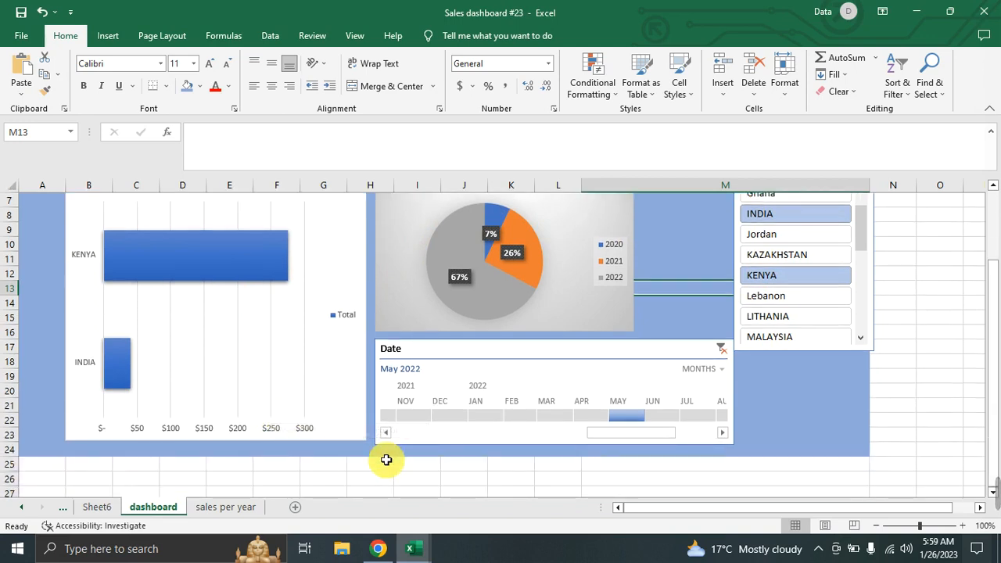
scroll(904, 372, up, 2)
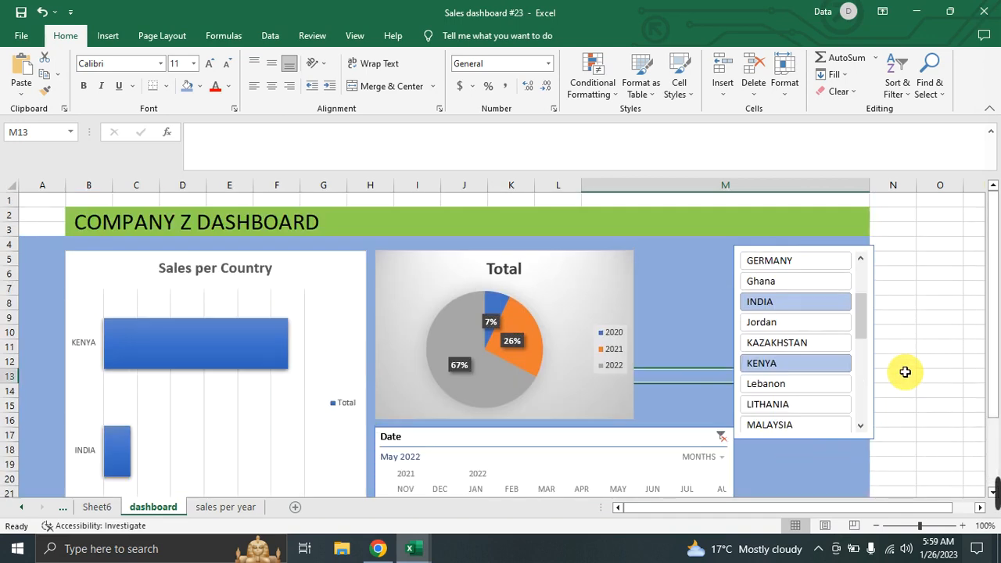
scroll(906, 372, down, 2)
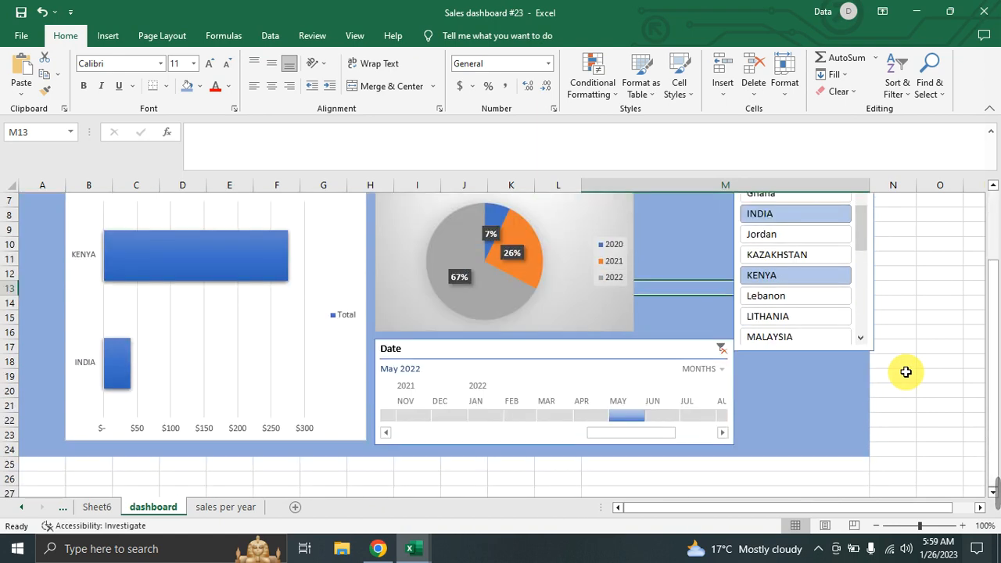
scroll(905, 372, down, 2)
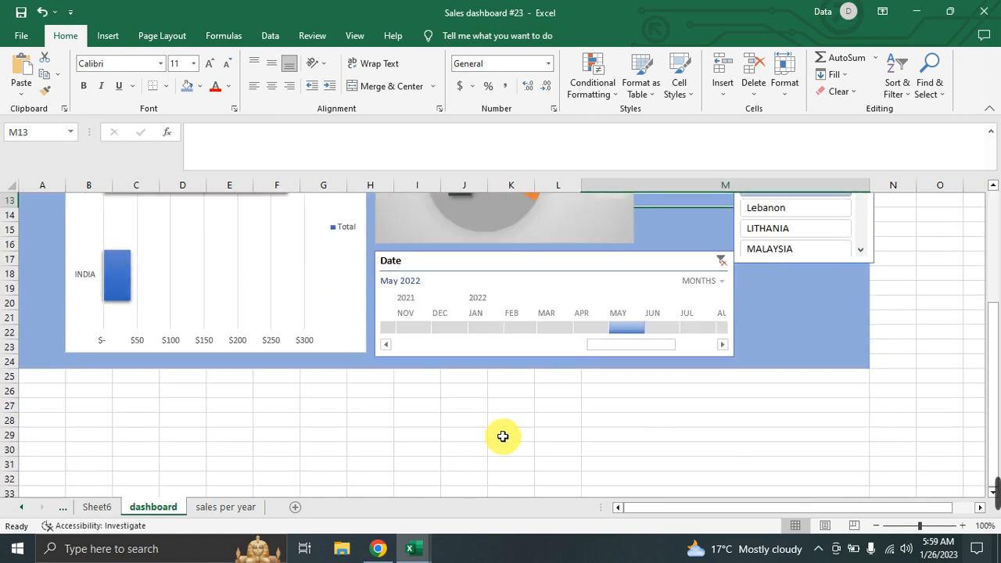
scroll(429, 459, up, 1)
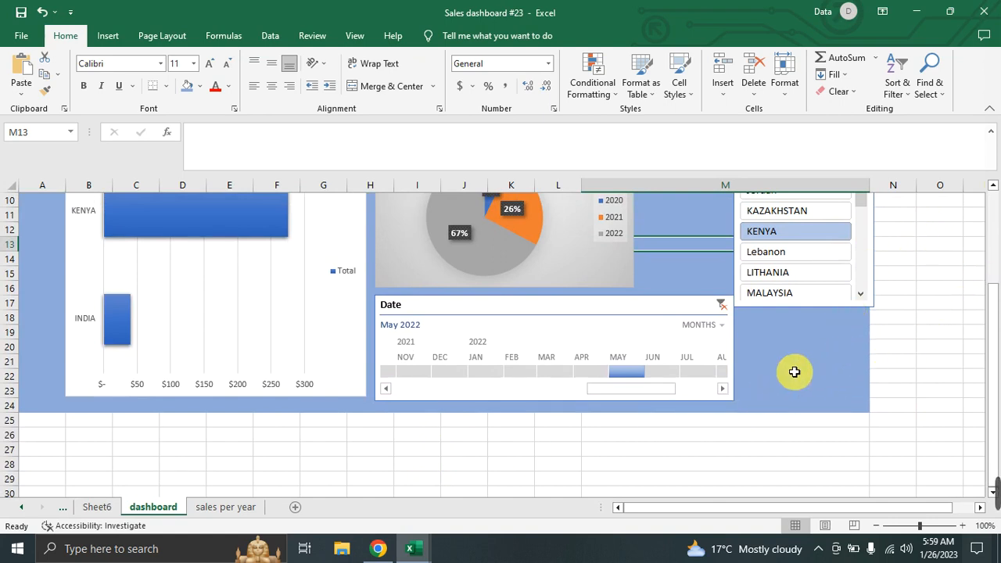
scroll(840, 434, up, 2)
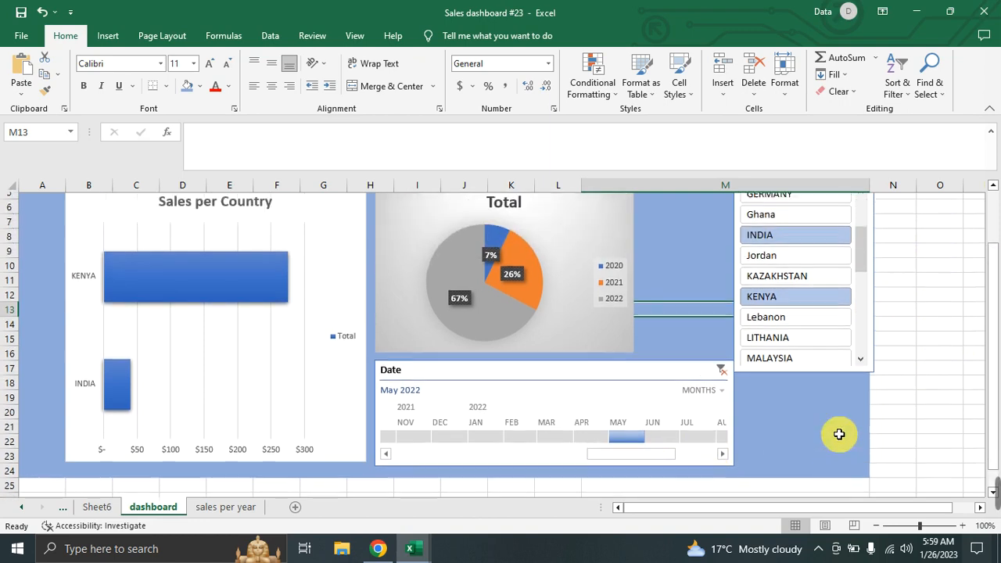